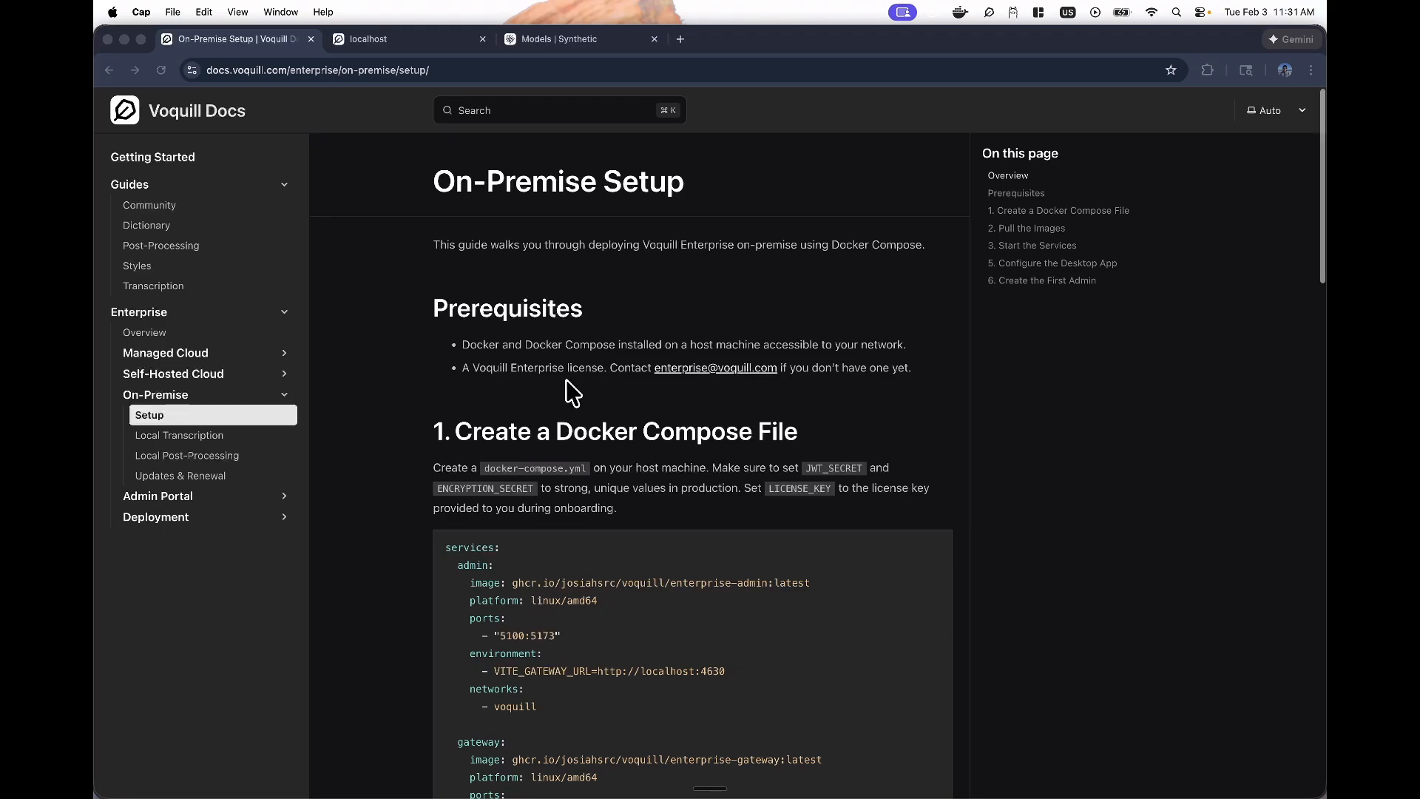
- Copy the docker-compose example from the setup guide, then switch to the empty docker-compose.yml
{"action": "scroll", "coordinate": [566, 380], "scroll_direction": "down", "scroll_amount": 2}
{"action": "scroll", "coordinate": [566, 380], "scroll_direction": "down", "scroll_amount": 4}
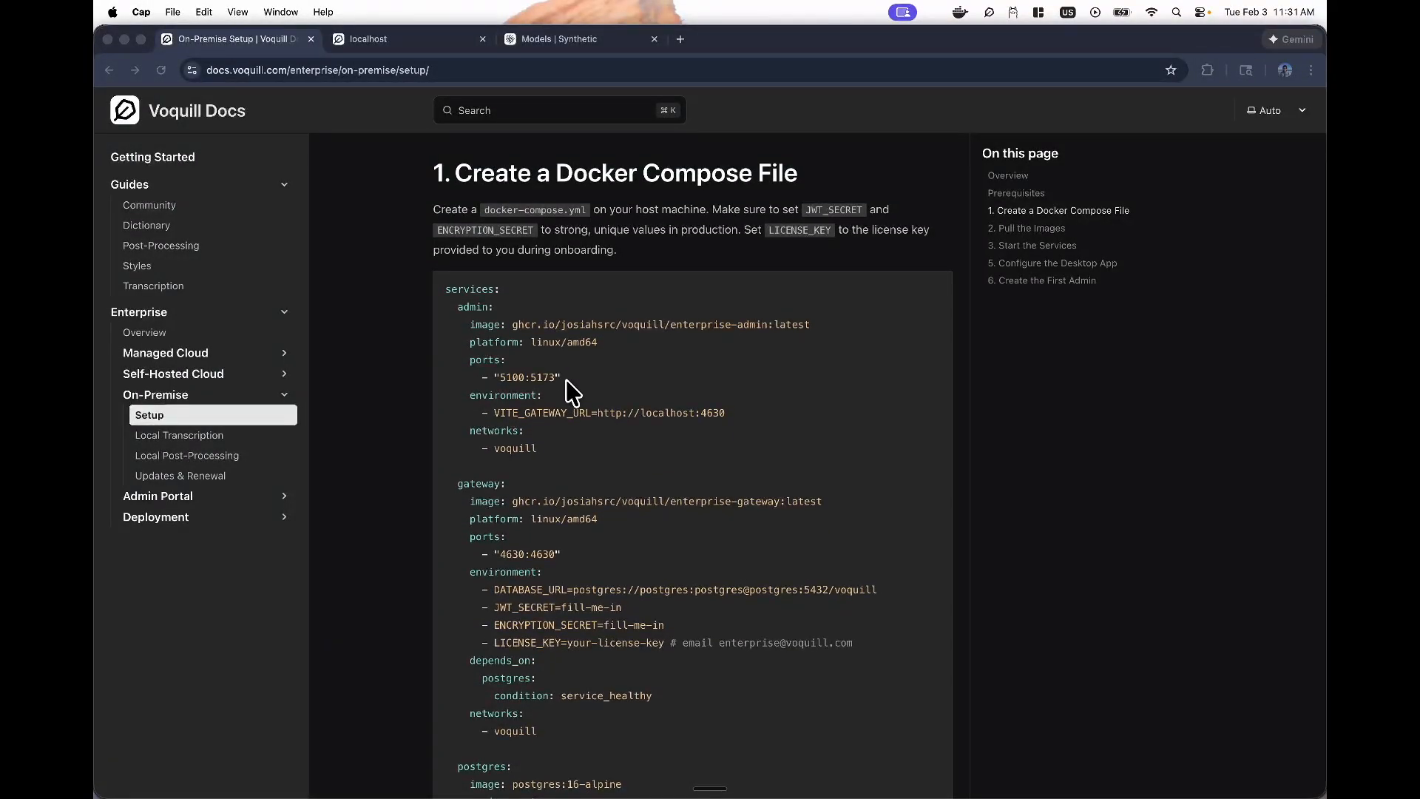
{"action": "left_click", "coordinate": [695, 289]}
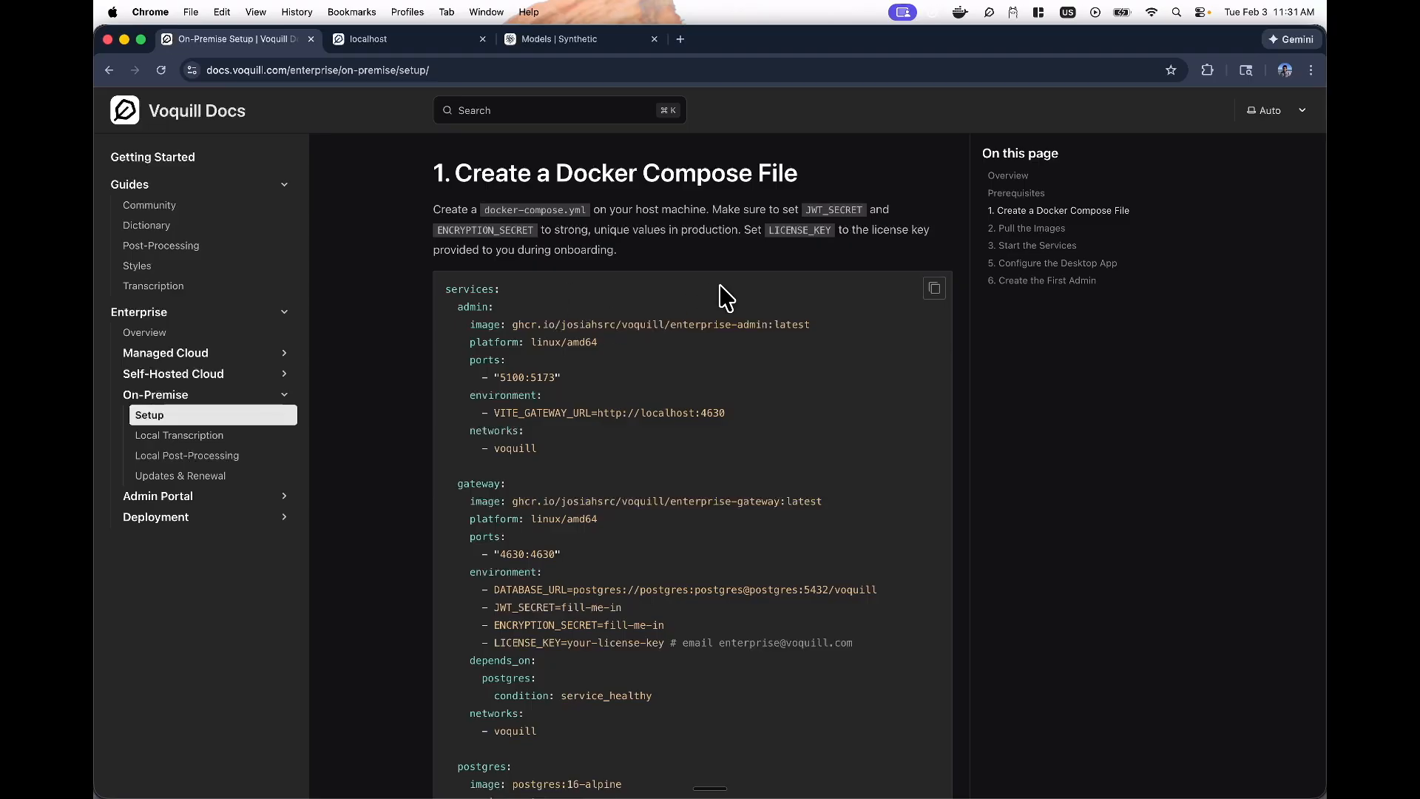
{"action": "left_click", "coordinate": [934, 292]}
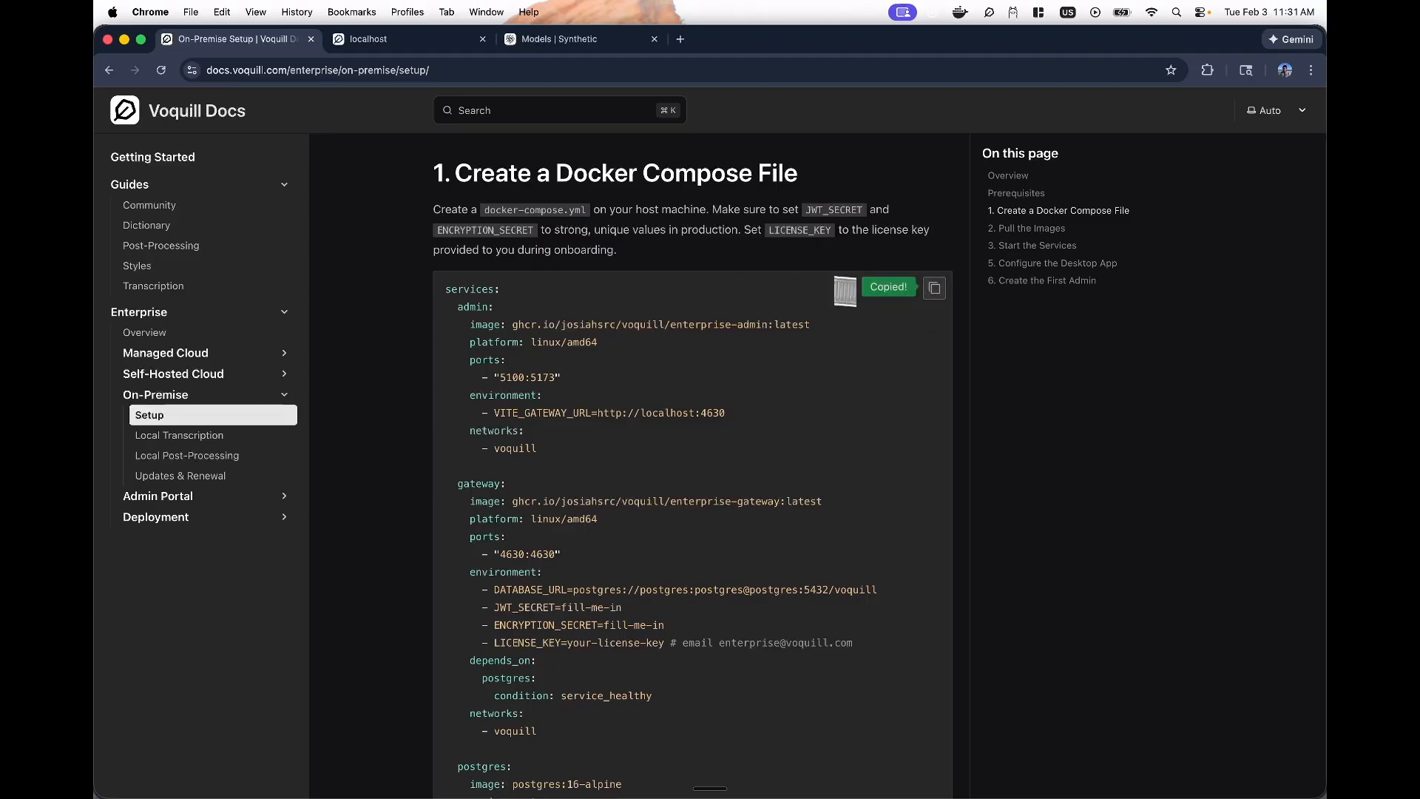
{"action": "key", "text": "super+Tab"}
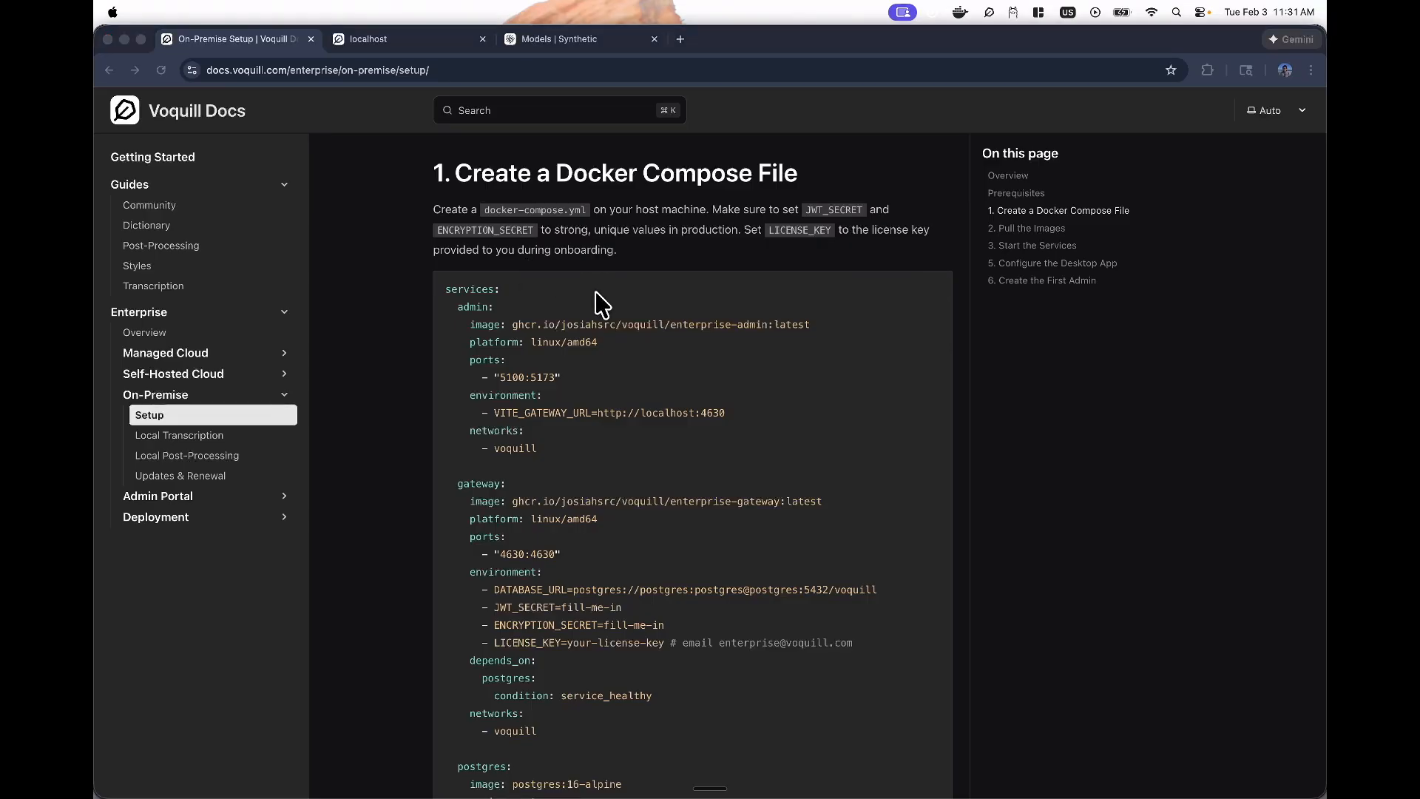
{"action": "key", "text": "super+Tab"}
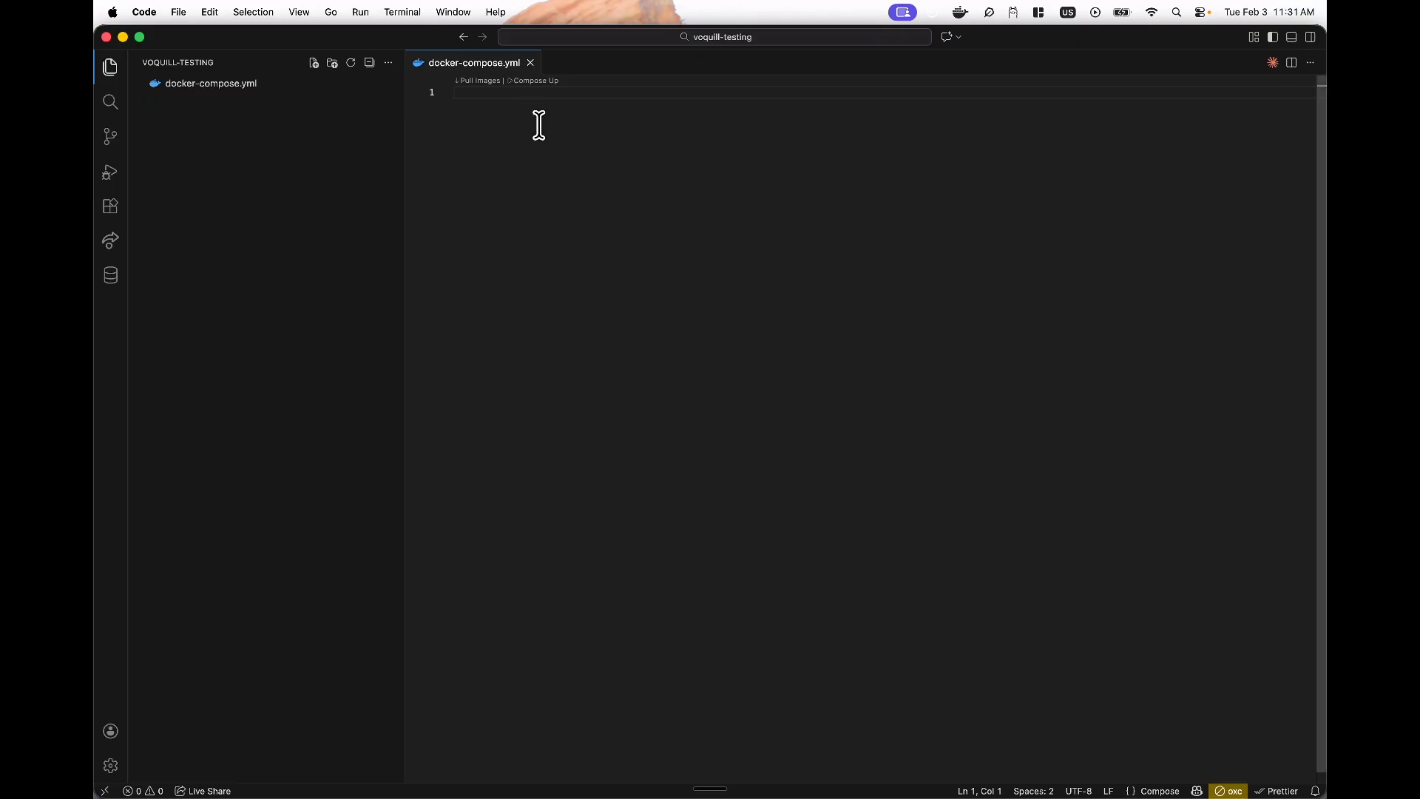
- Paste the compose file into docker-compose.yml and review the admin, gateway and postgres service blocks
{"action": "key", "text": "super+v"}
{"action": "left_click", "coordinate": [614, 242]}
{"action": "scroll", "coordinate": [623, 244], "scroll_direction": "up", "scroll_amount": 1}
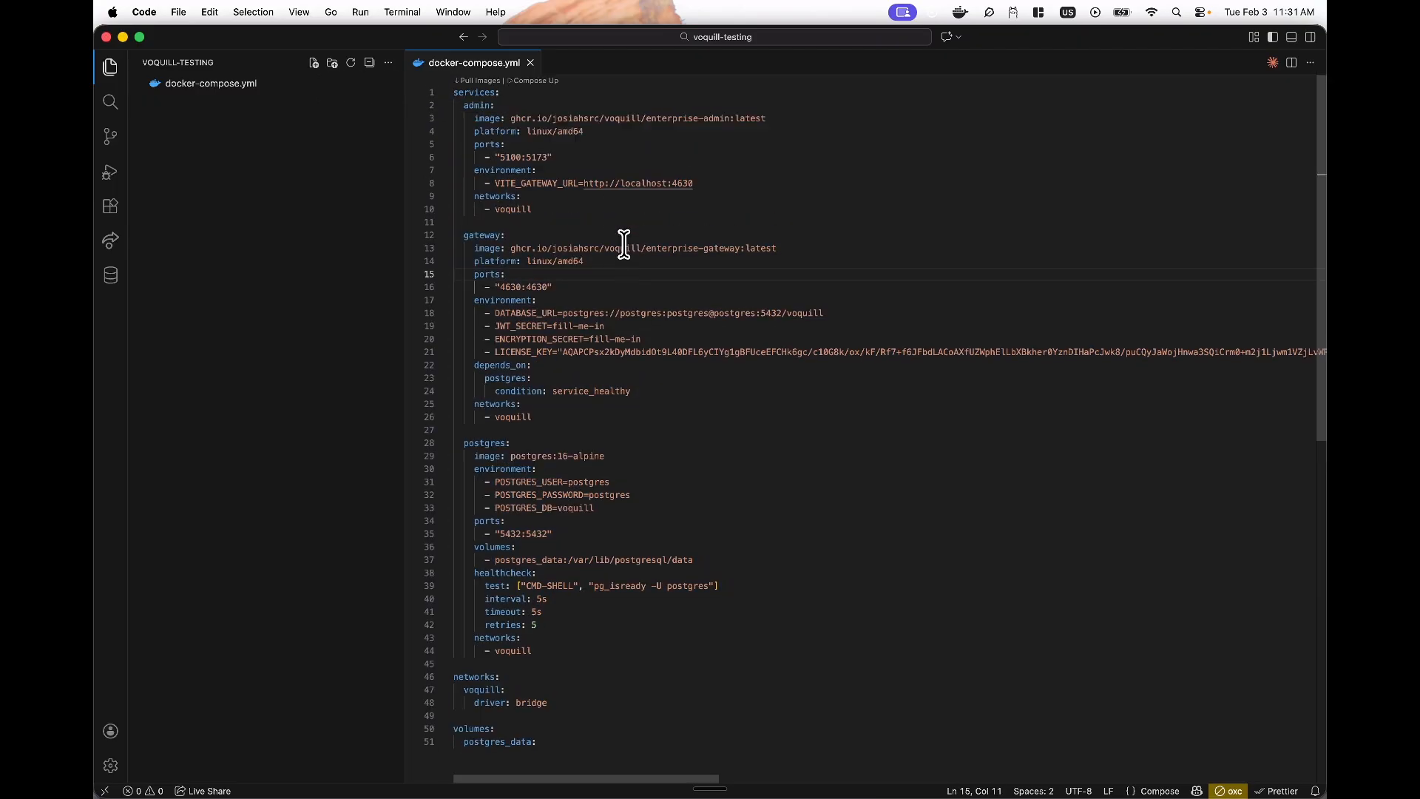
{"action": "left_click", "coordinate": [666, 249]}
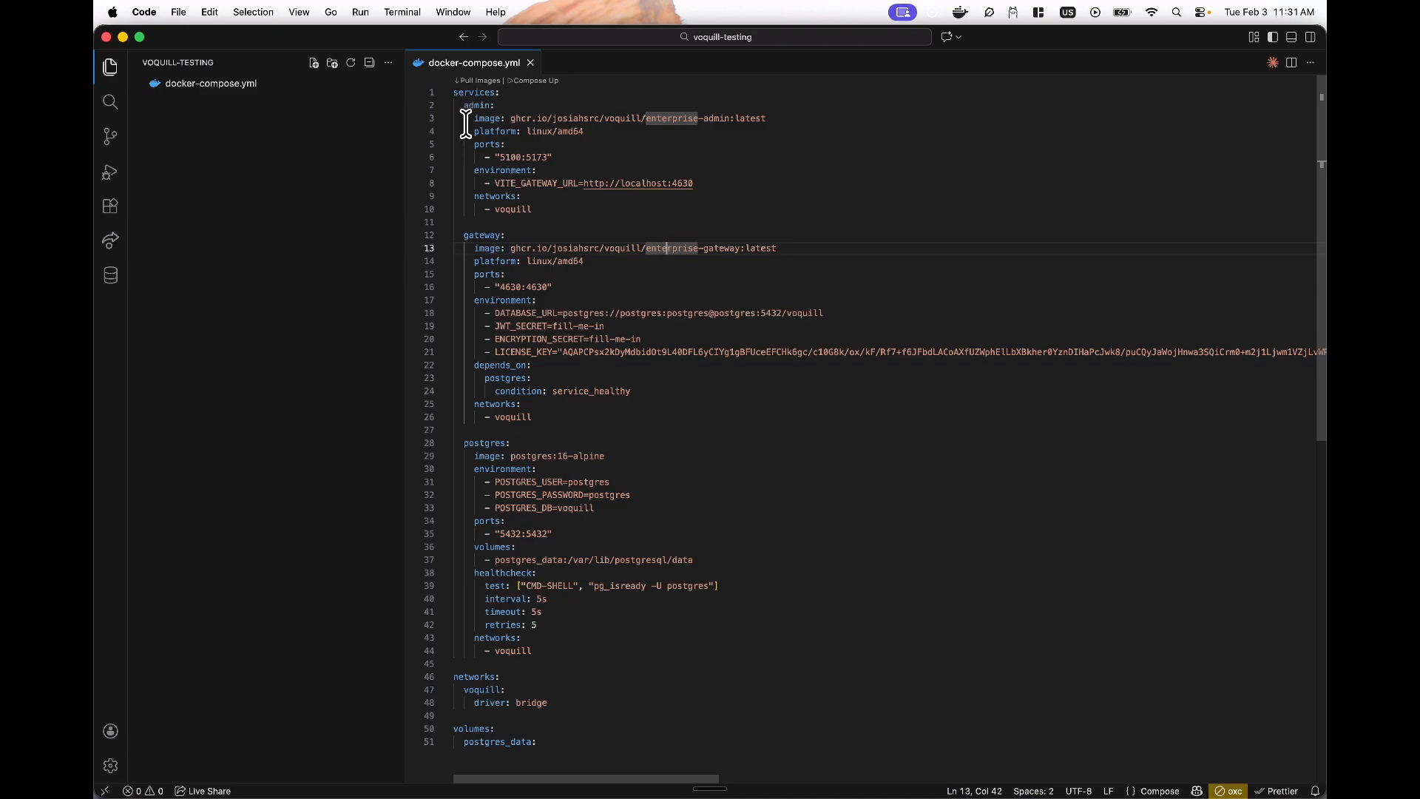
{"action": "left_click_drag", "start_coordinate": [465, 105], "coordinate": [548, 210]}
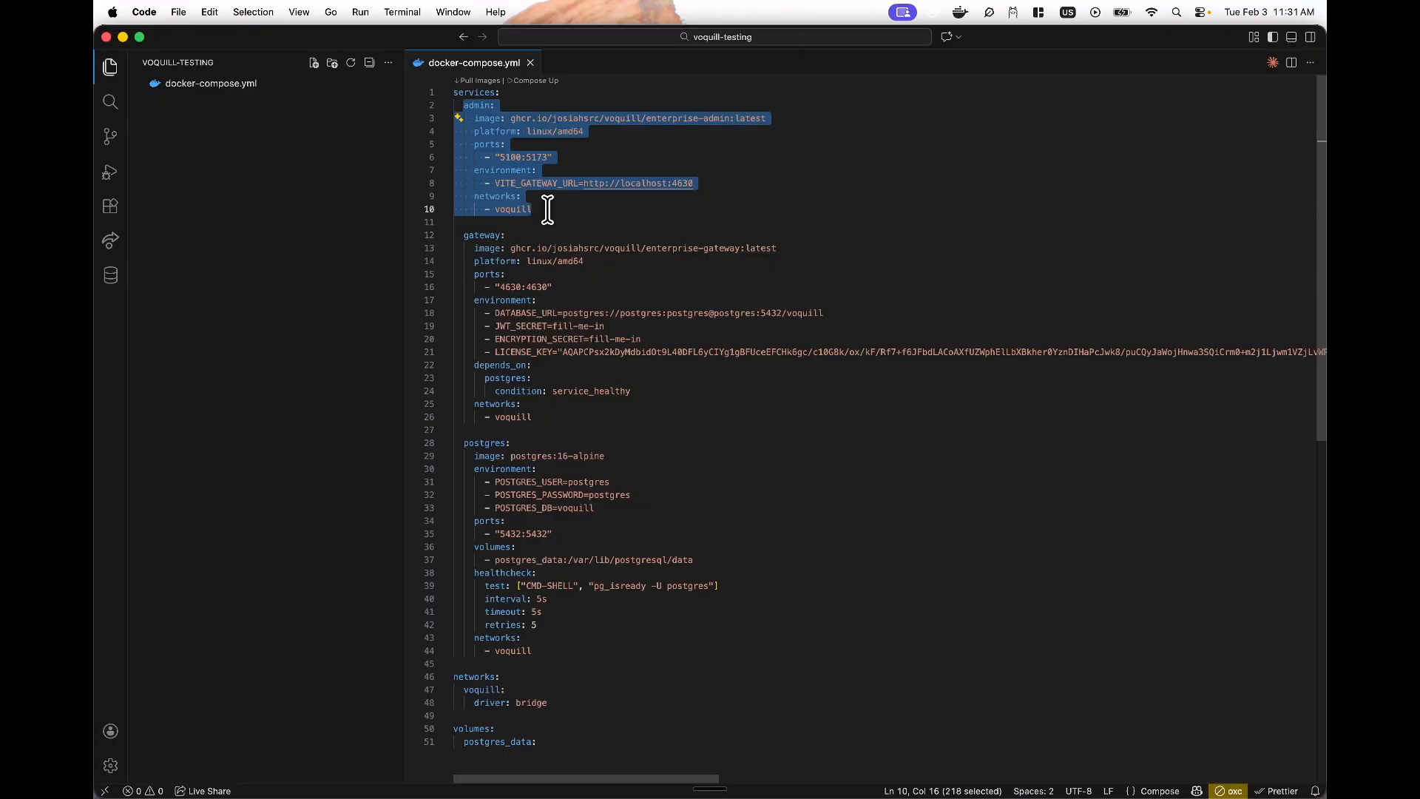
{"action": "left_click_drag", "start_coordinate": [463, 235], "coordinate": [526, 408]}
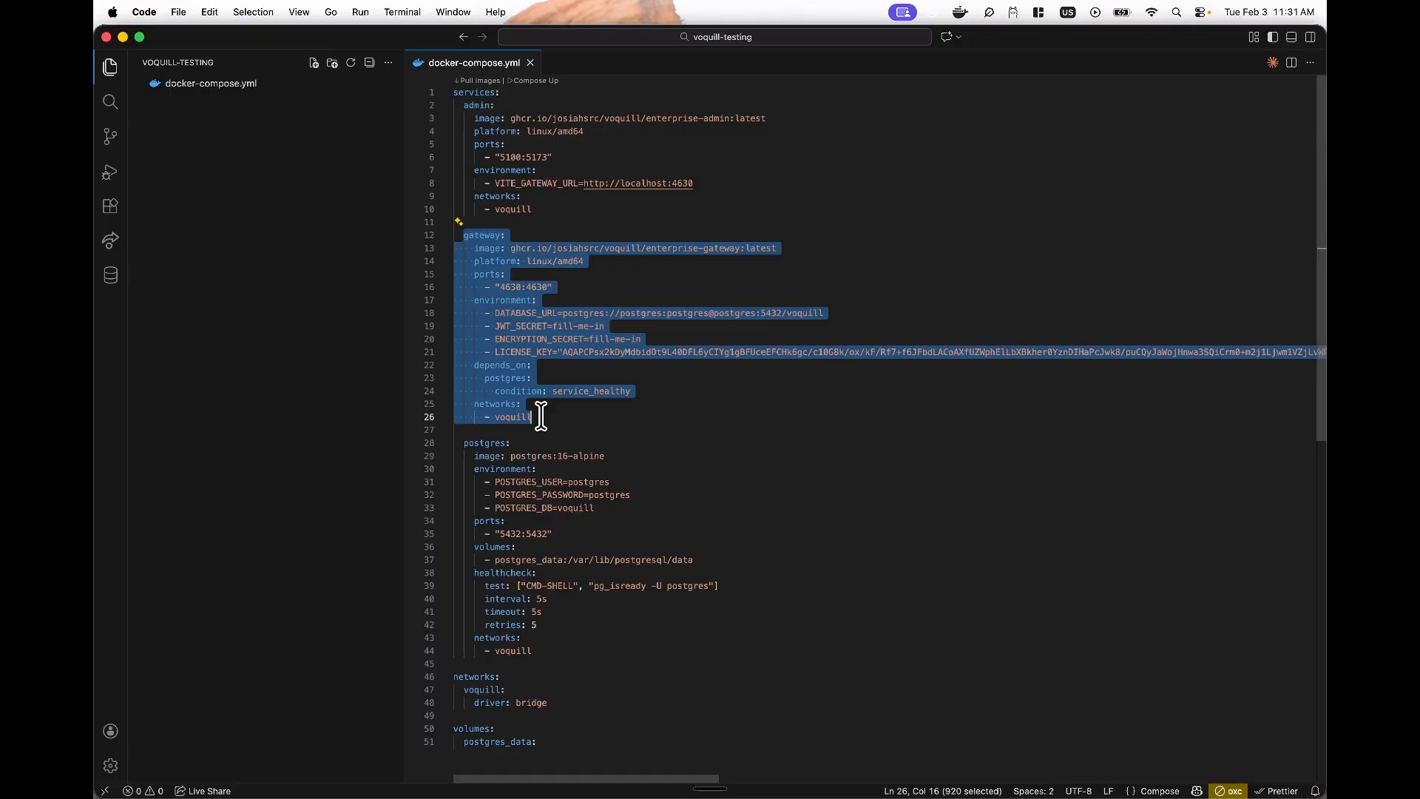
{"action": "left_click", "coordinate": [569, 405]}
{"action": "left_click_drag", "start_coordinate": [464, 443], "coordinate": [532, 651]}
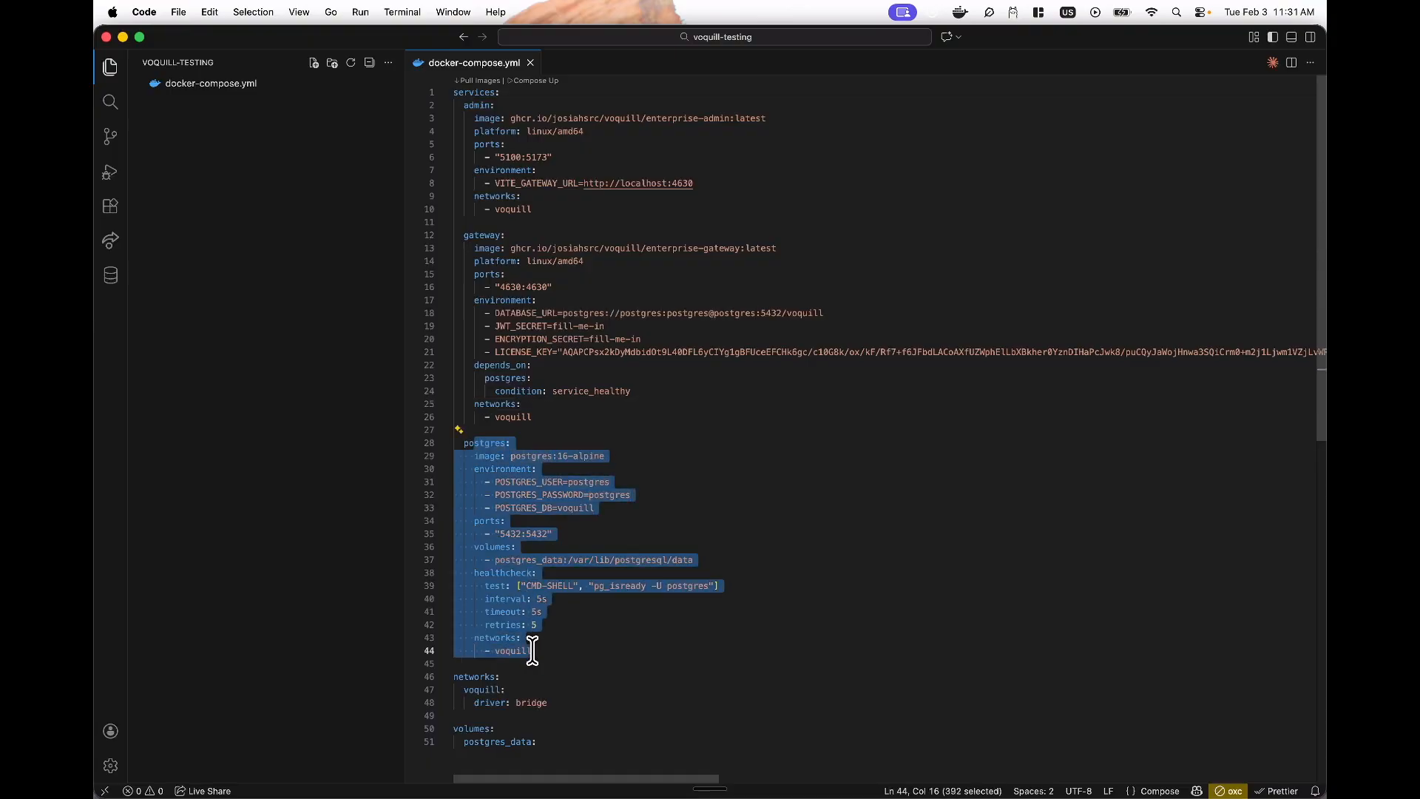
{"action": "left_click", "coordinate": [773, 585]}
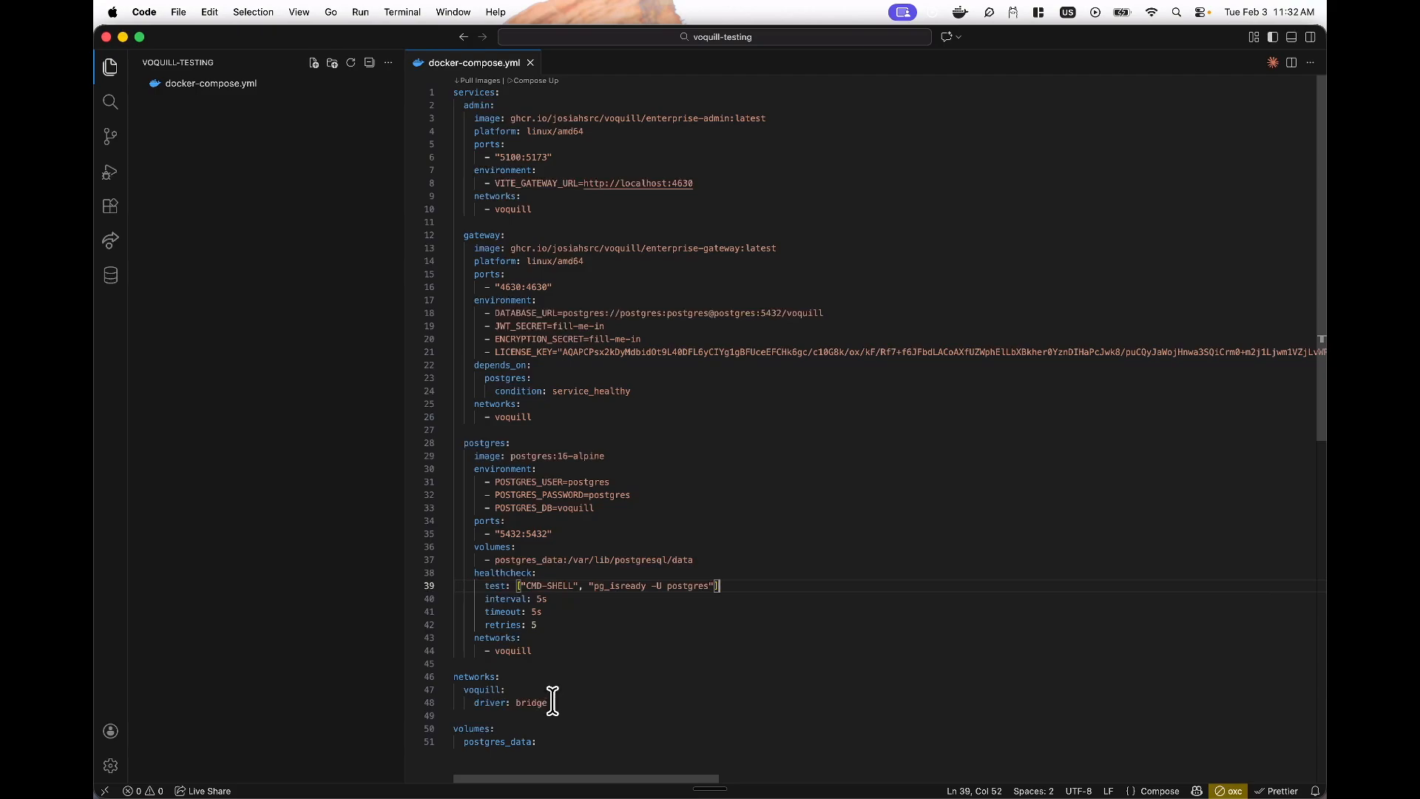
{"action": "scroll", "coordinate": [633, 539], "scroll_direction": "down", "scroll_amount": 2}
{"action": "scroll", "coordinate": [636, 547], "scroll_direction": "up", "scroll_amount": 2}
- Inspect the gateway's LICENSE_KEY setting on line 21 and open the integrated terminal
{"action": "left_click", "coordinate": [603, 300]}
{"action": "left_click", "coordinate": [494, 352]}
{"action": "left_click_drag", "start_coordinate": [494, 352], "coordinate": [828, 352]}
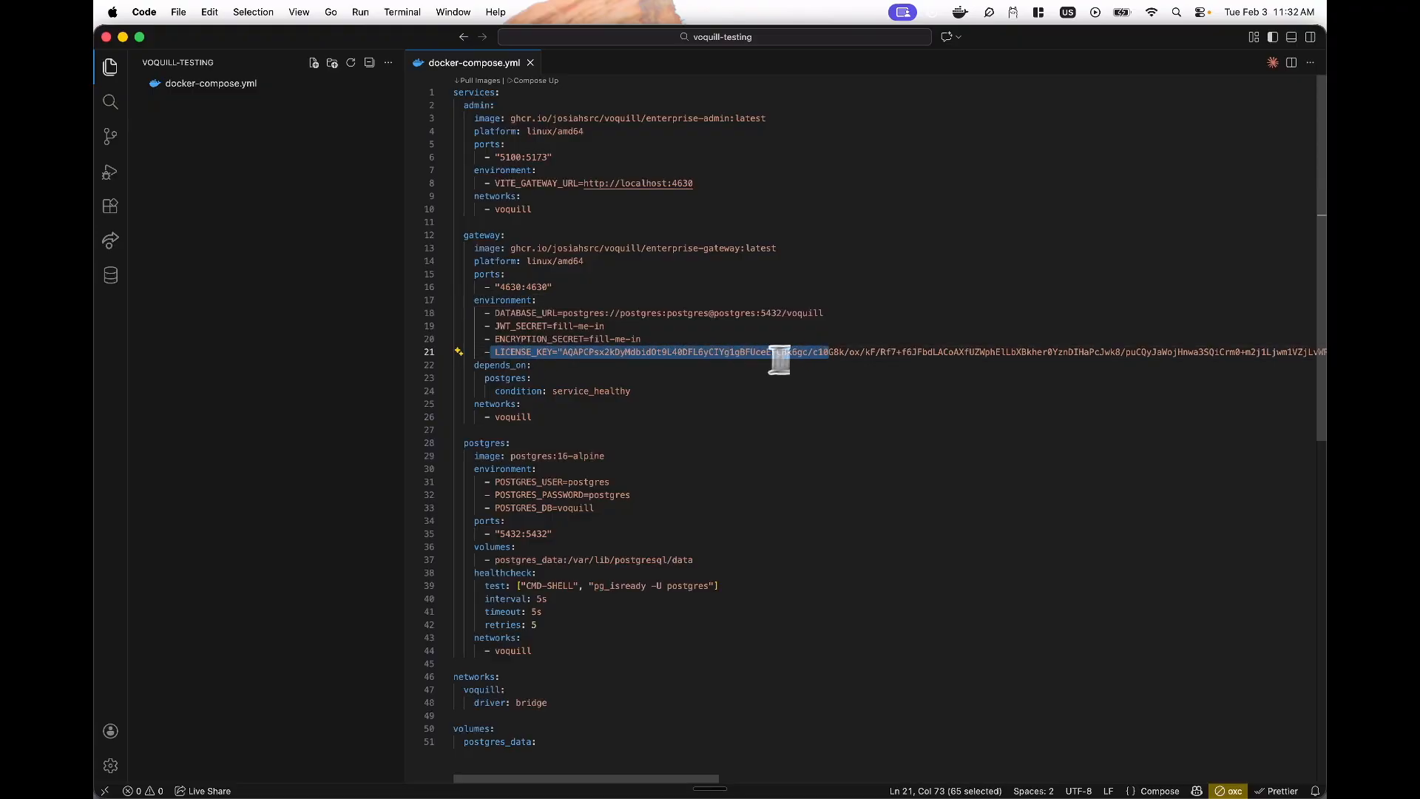
{"action": "left_click", "coordinate": [691, 361]}
{"action": "left_click_drag", "start_coordinate": [496, 351], "coordinate": [665, 351]}
{"action": "left_click", "coordinate": [666, 351]}
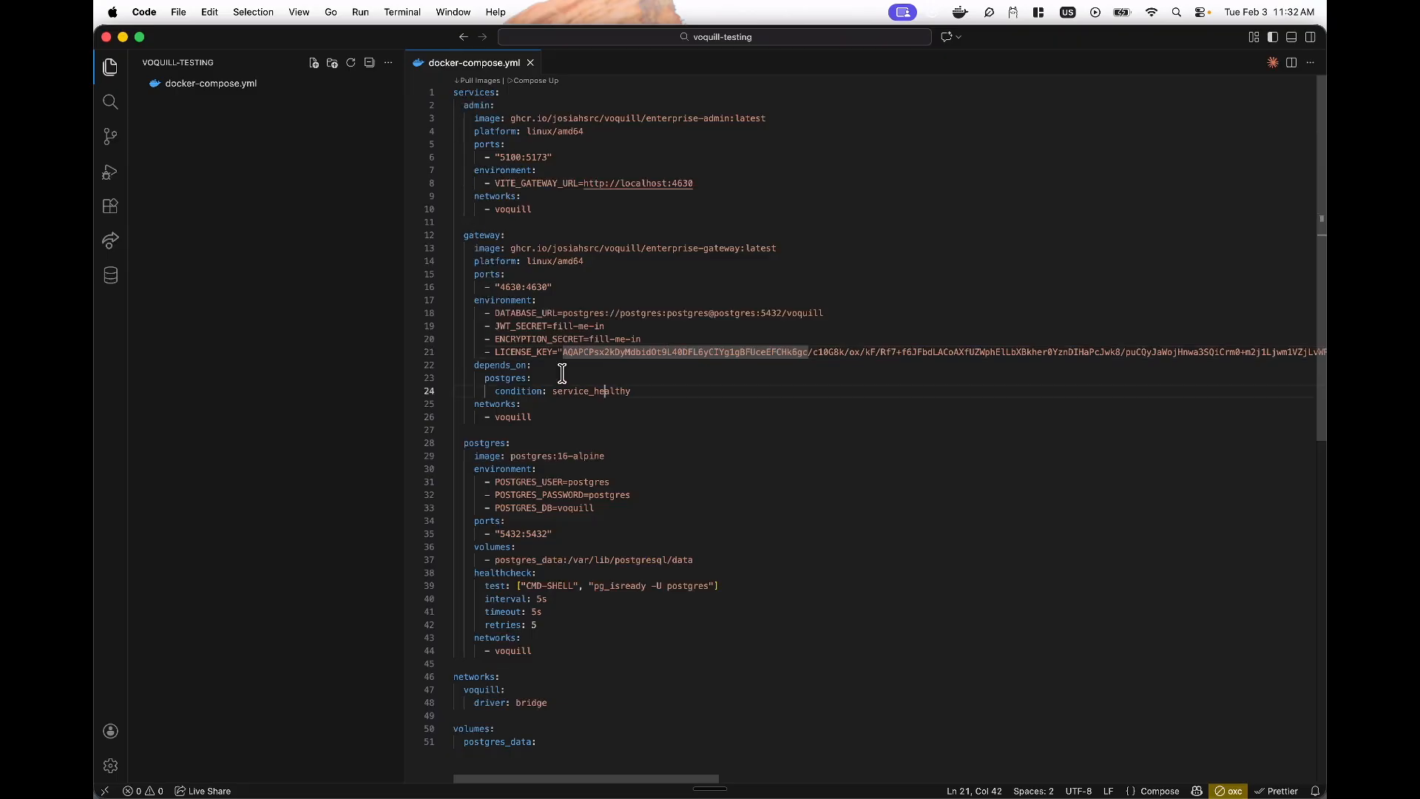
{"action": "left_click", "coordinate": [613, 391]}
{"action": "key", "text": "ctrl+grave"}
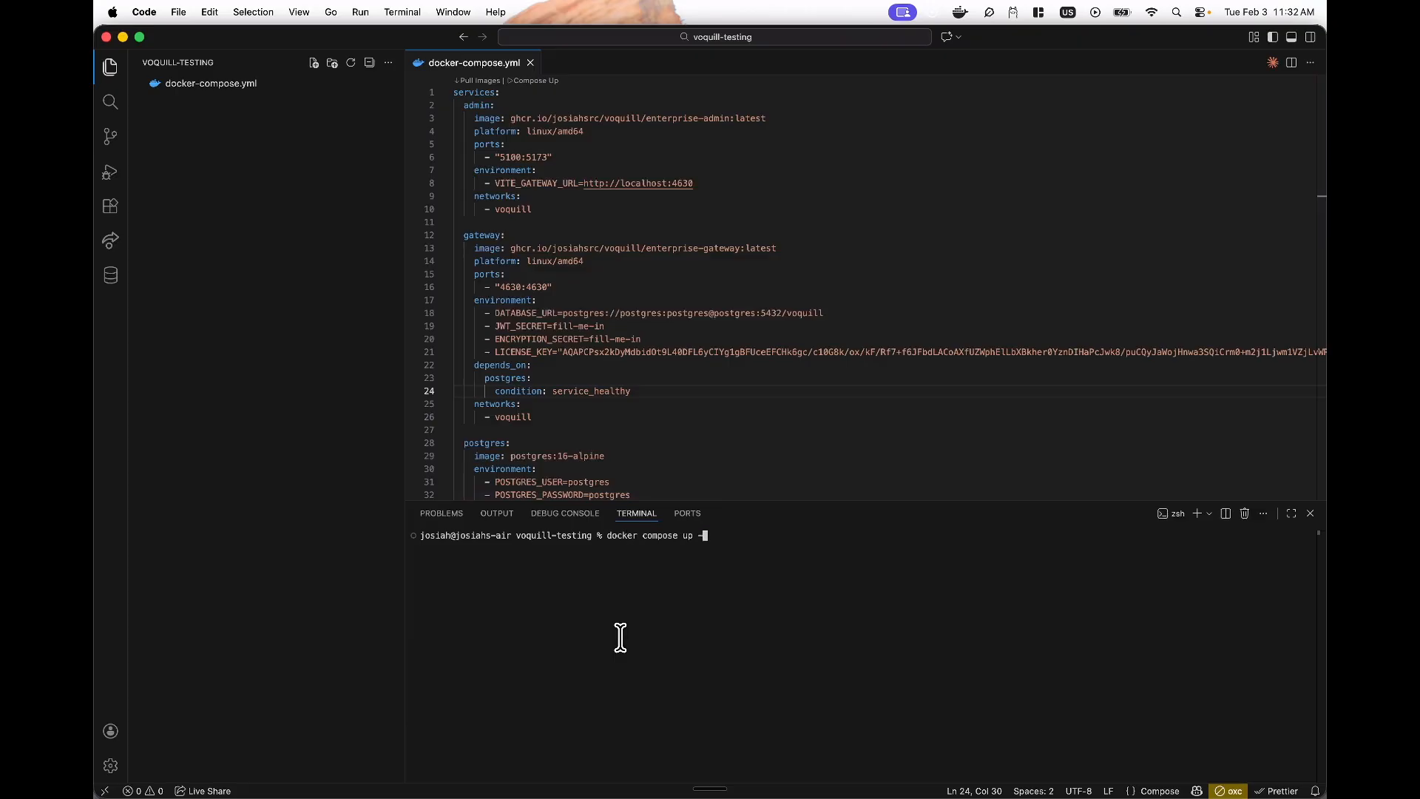
- Run 'docker compose up -d' to start the stack detached, then switch to Docker Desktop
{"action": "type", "text": "docker compose up -d"}
{"action": "key", "text": "Return"}
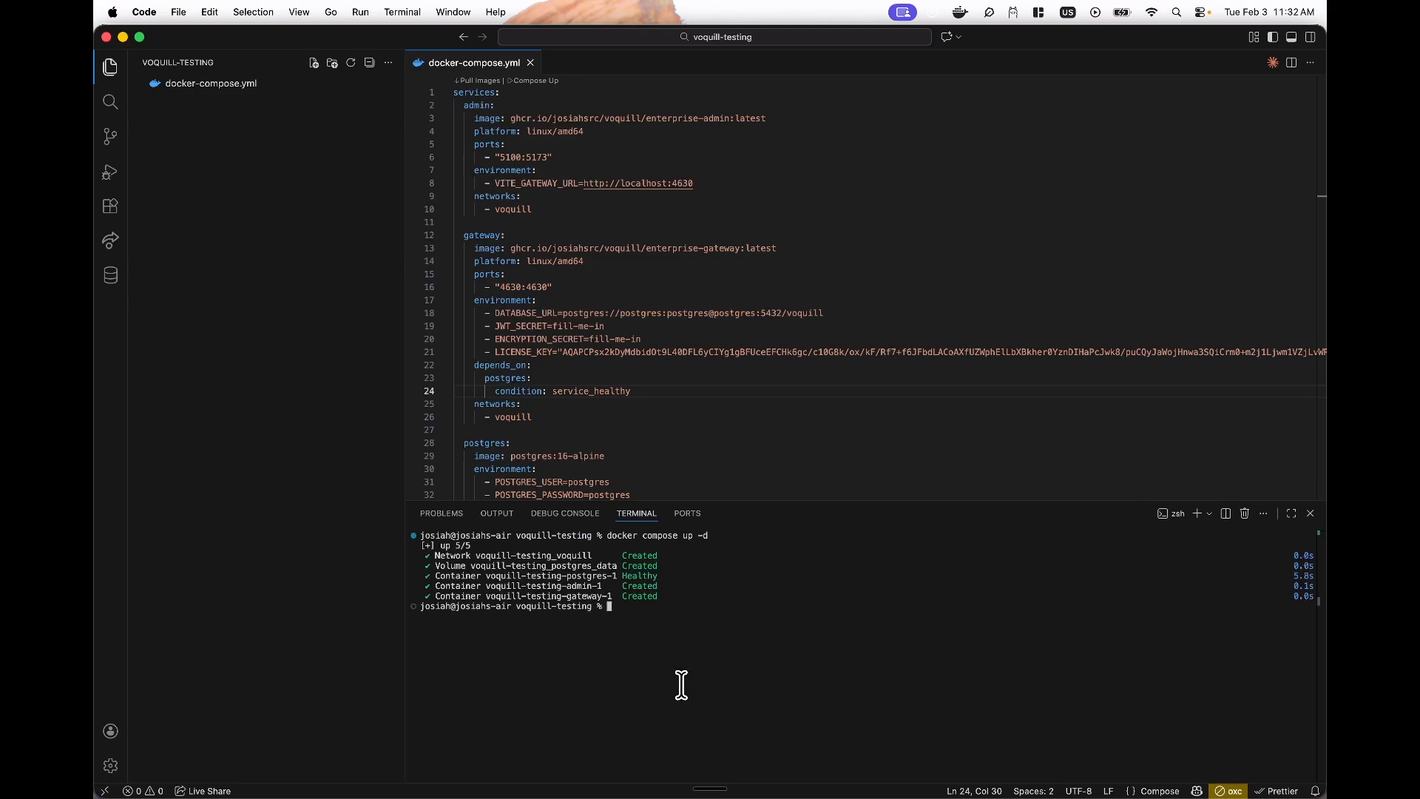
{"action": "key", "text": "super+Tab"}
{"action": "key", "text": "Tab"}
{"action": "key", "text": "Tab"}
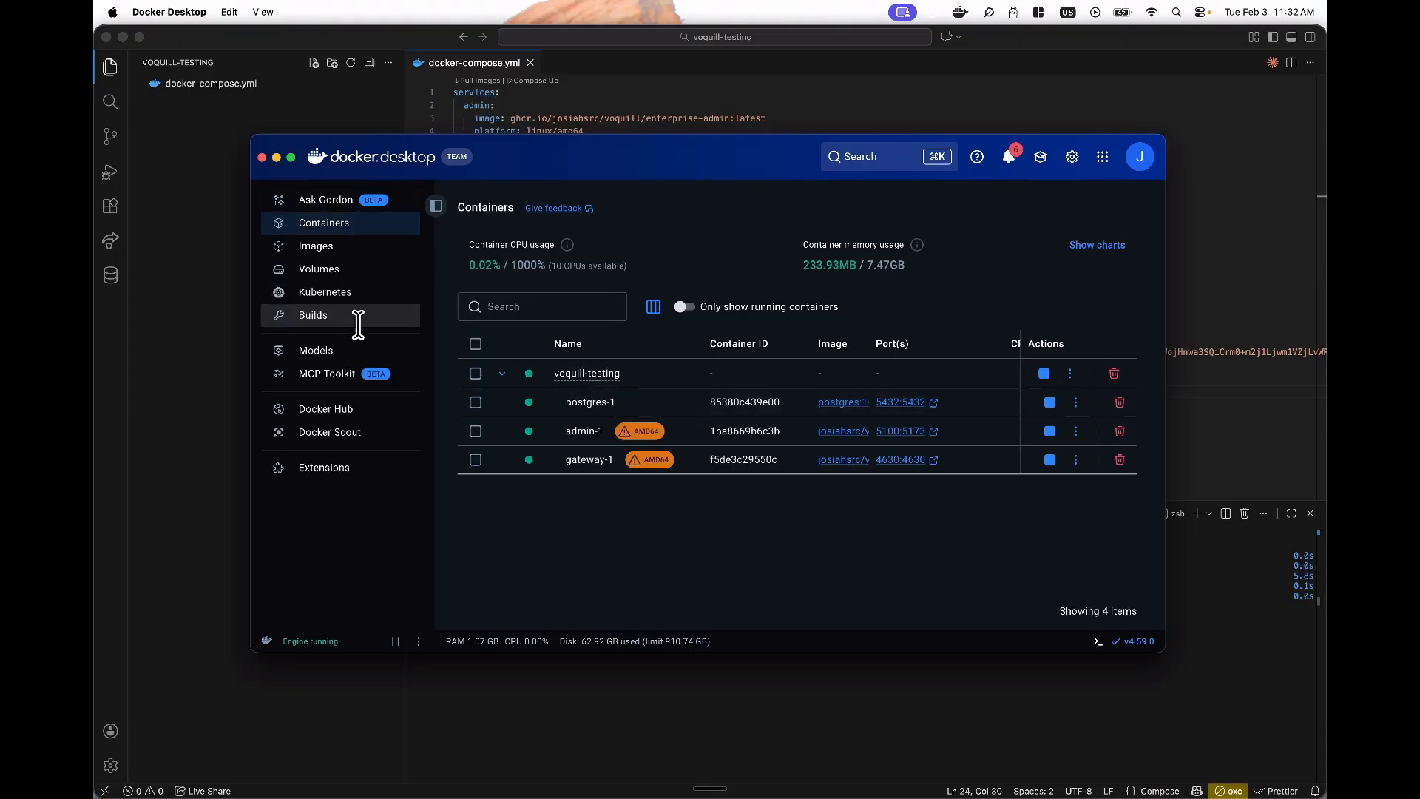
- View the voquill-testing_postgres_data volume in Docker Desktop's Volumes list, then return to VS Code
{"action": "left_click", "coordinate": [348, 270]}
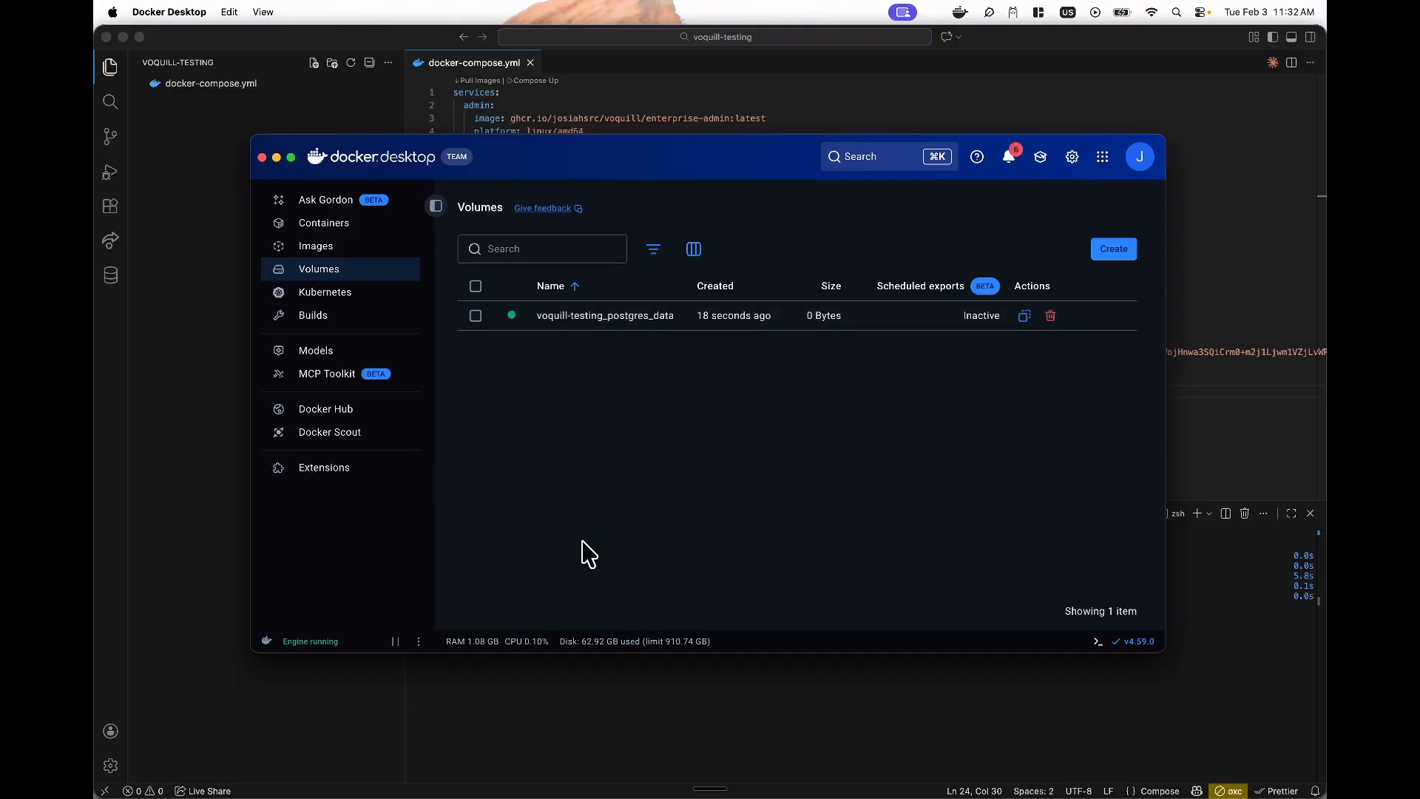
{"action": "left_click", "coordinate": [590, 695]}
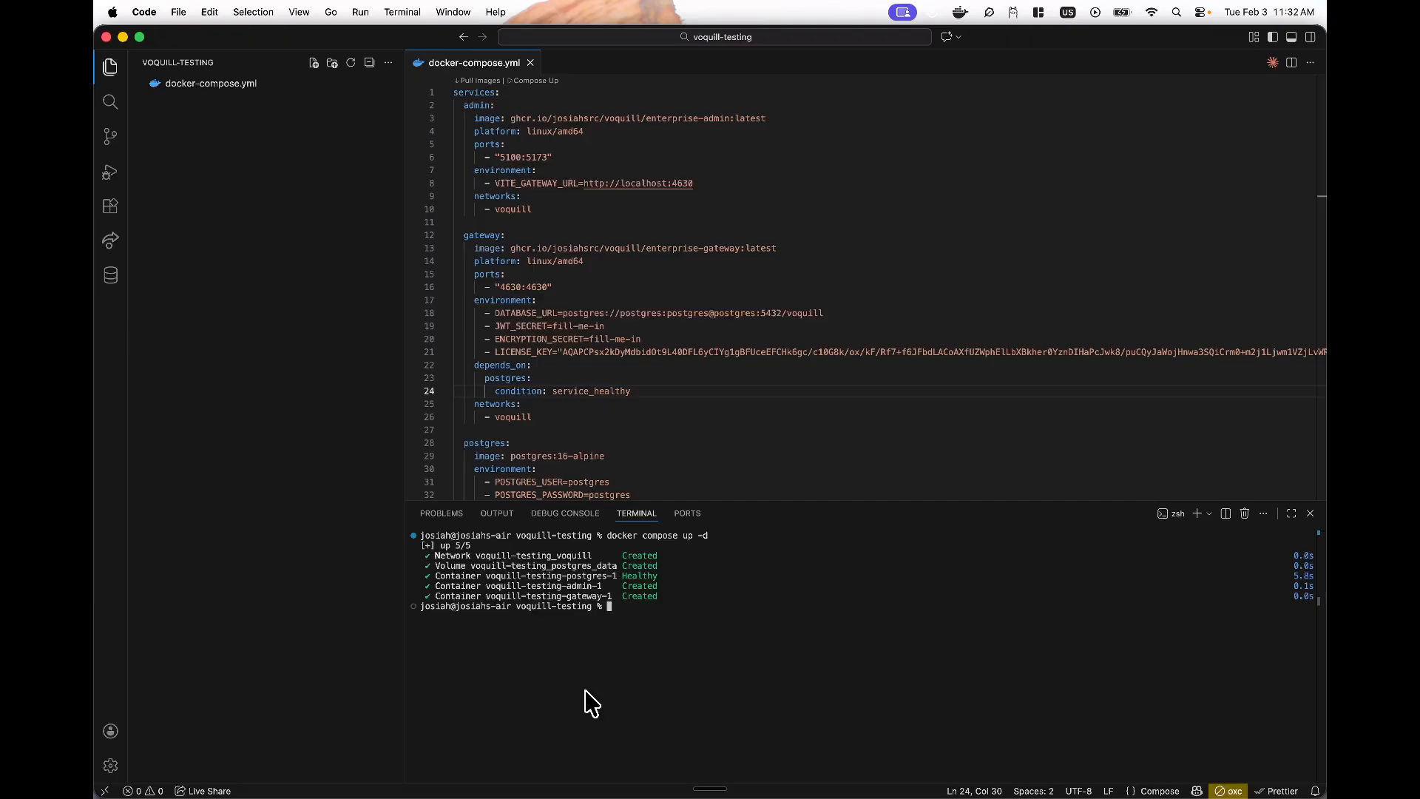
- Hide the terminal panel and highlight the admin portal's 5100 port on line 6 before switching to Chrome
{"action": "left_click", "coordinate": [625, 210]}
{"action": "key", "text": "super+j"}
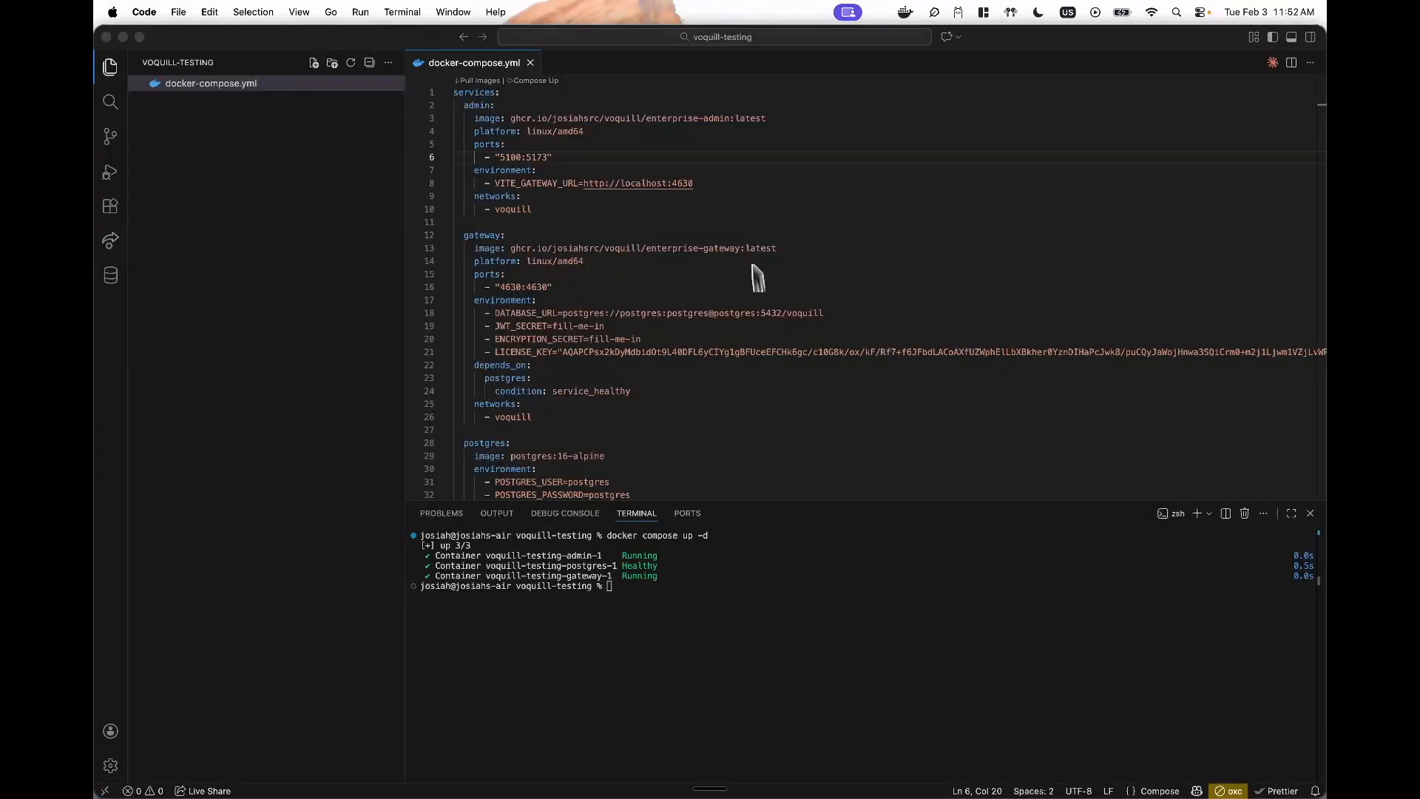
{"action": "left_click", "coordinate": [743, 185]}
{"action": "key", "text": "super+j"}
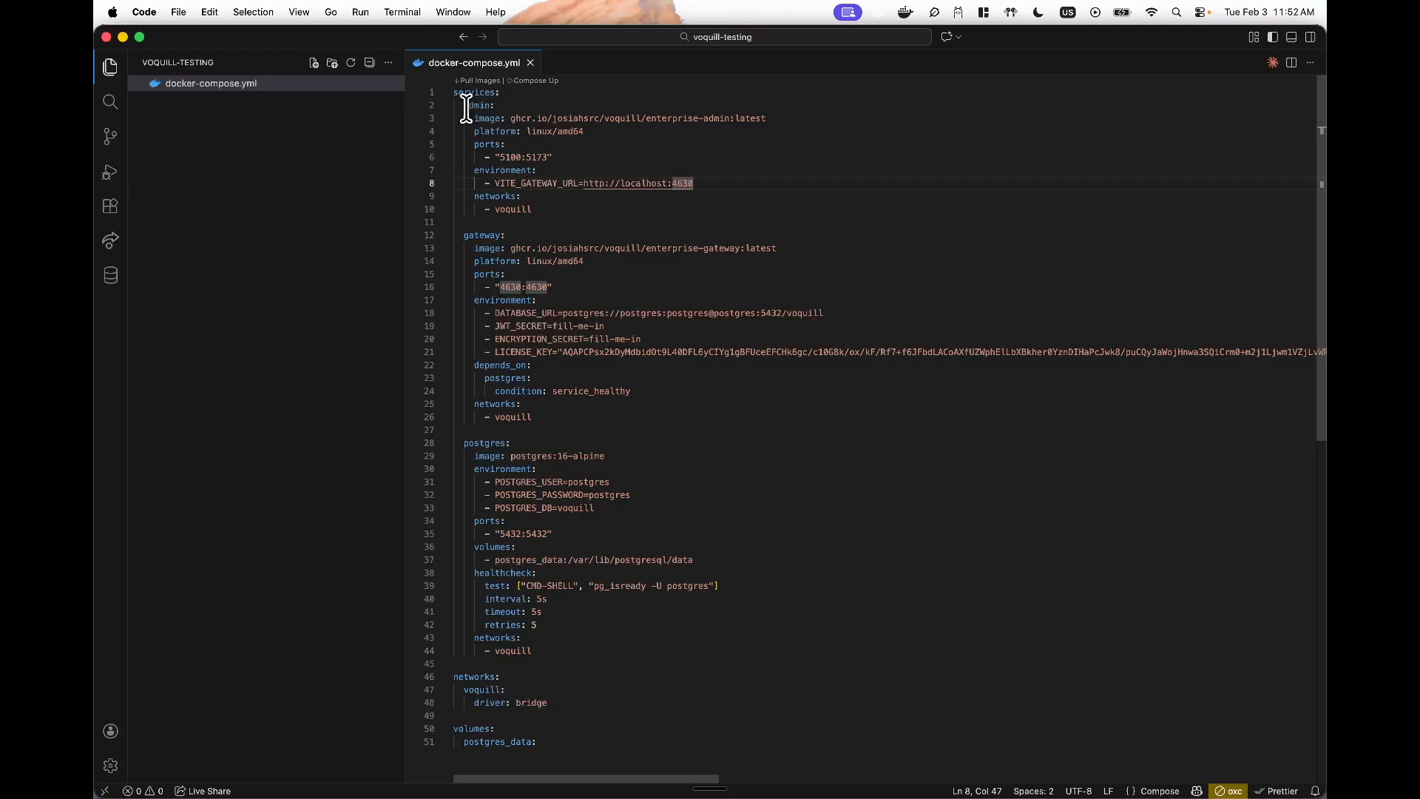
{"action": "left_click_drag", "start_coordinate": [463, 105], "coordinate": [529, 198]}
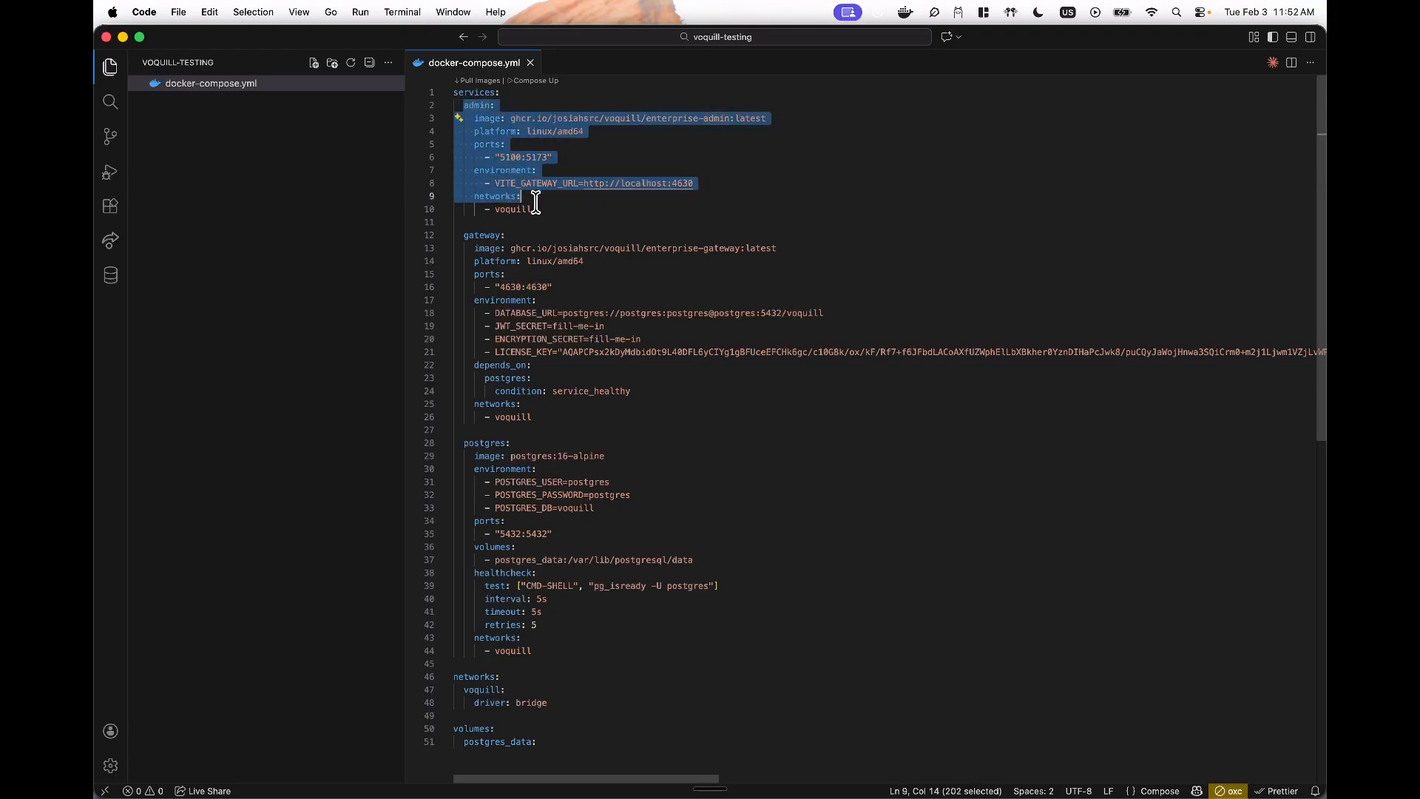
{"action": "left_click", "coordinate": [519, 171]}
{"action": "double_click", "coordinate": [510, 156]}
{"action": "double_click", "coordinate": [511, 159]}
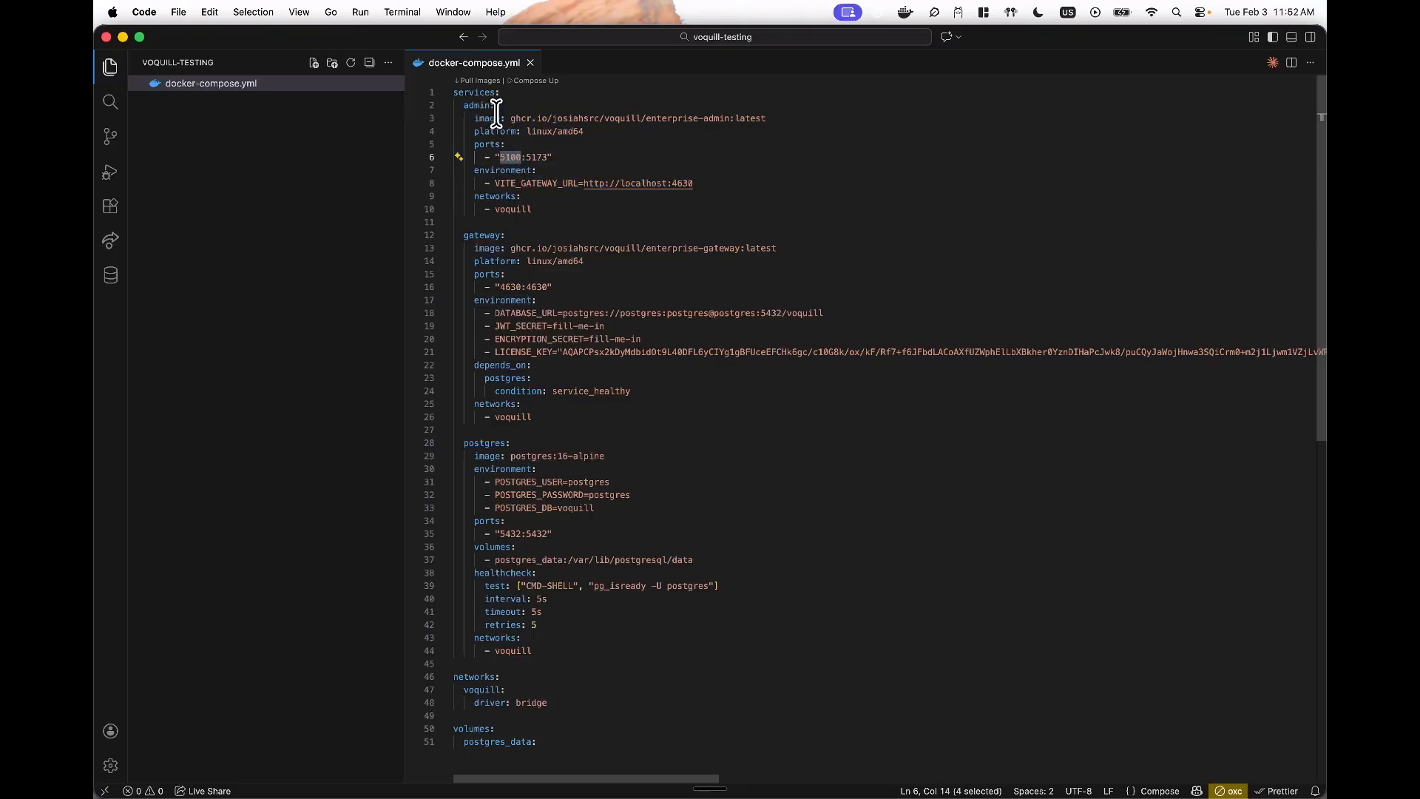
{"action": "key", "text": "super+Tab"}
{"action": "key", "text": "super+Tab"}
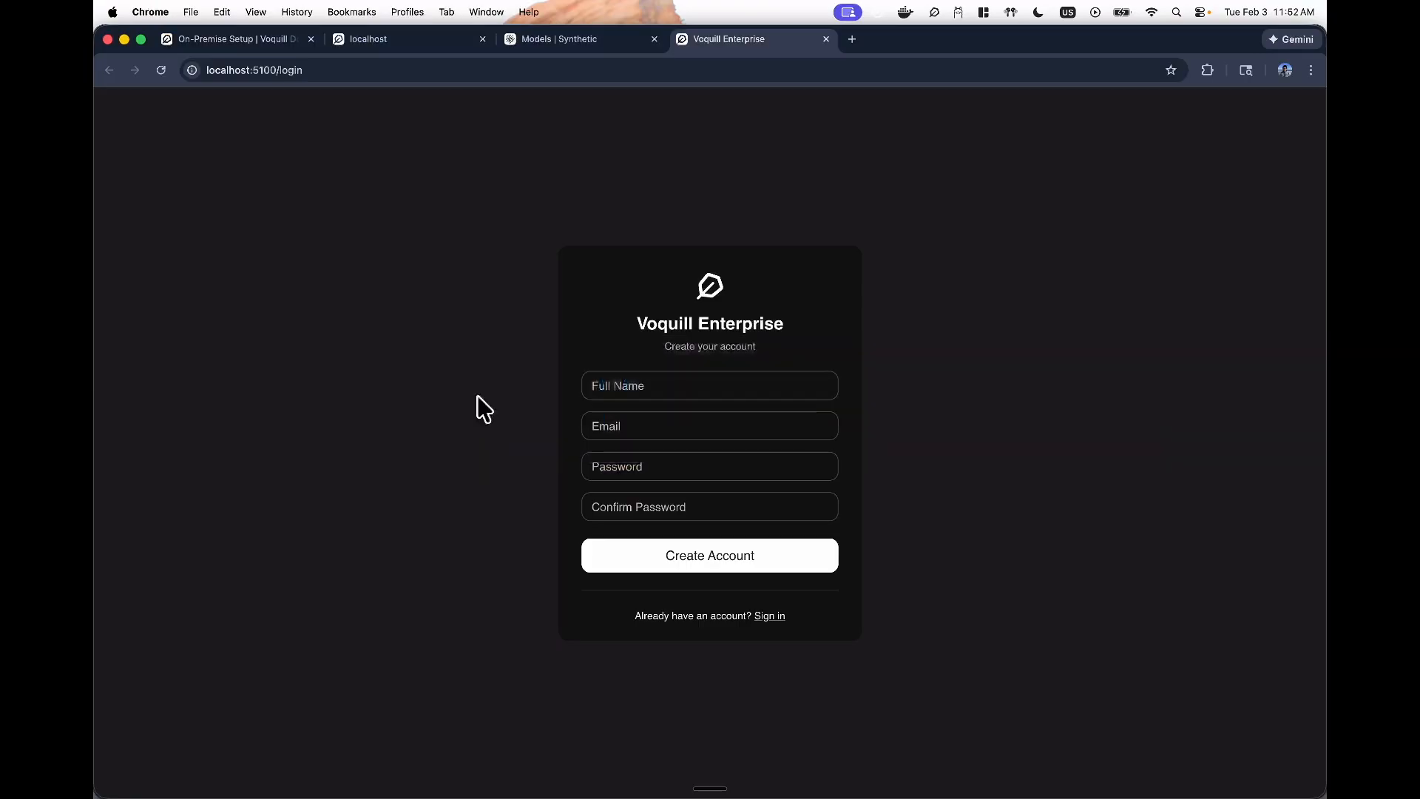
- Confirm the portal at localhost:5100 and enter the admin's full name and e-mail
{"action": "left_click", "coordinate": [321, 69]}
{"action": "left_click", "coordinate": [351, 68]}
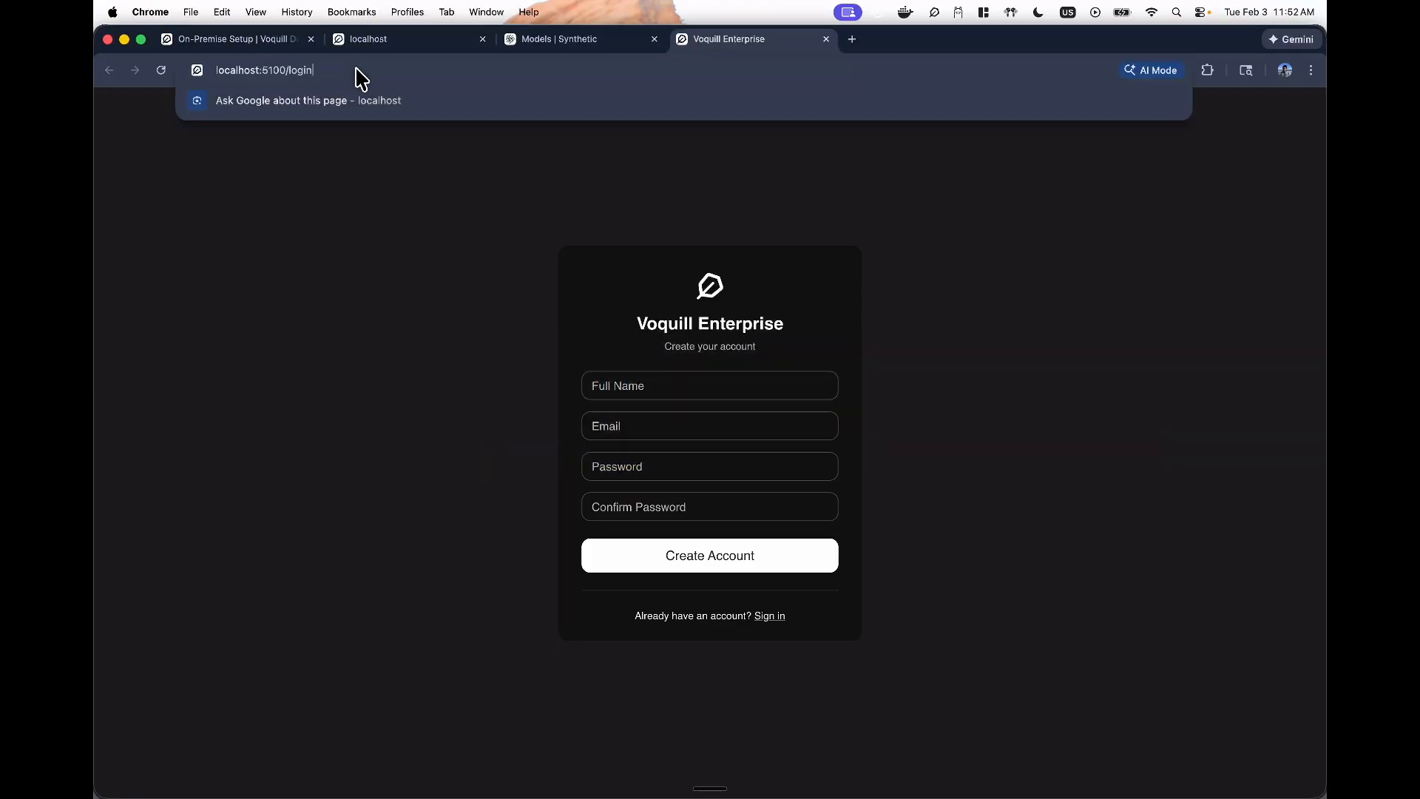
{"action": "left_click", "coordinate": [303, 163]}
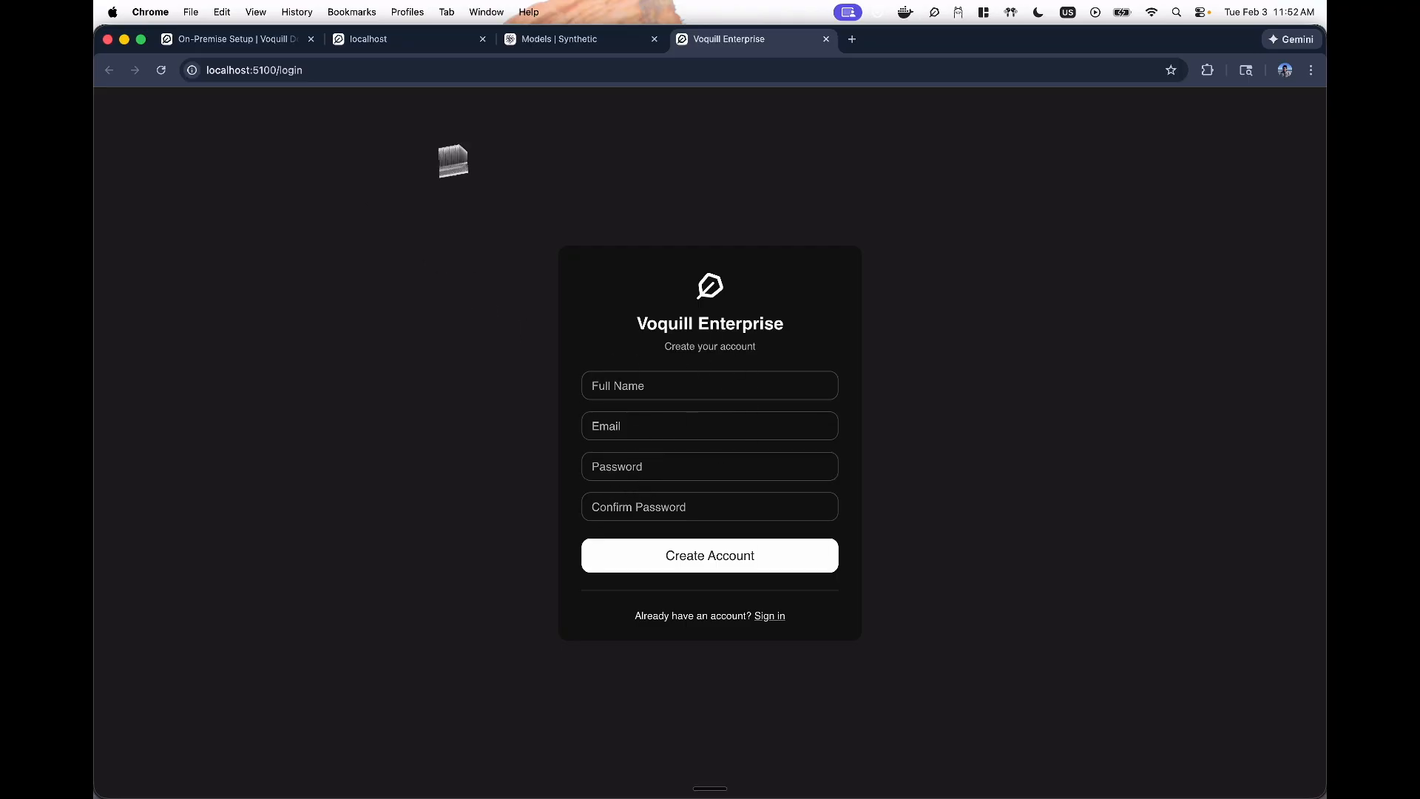
{"action": "left_click", "coordinate": [616, 388]}
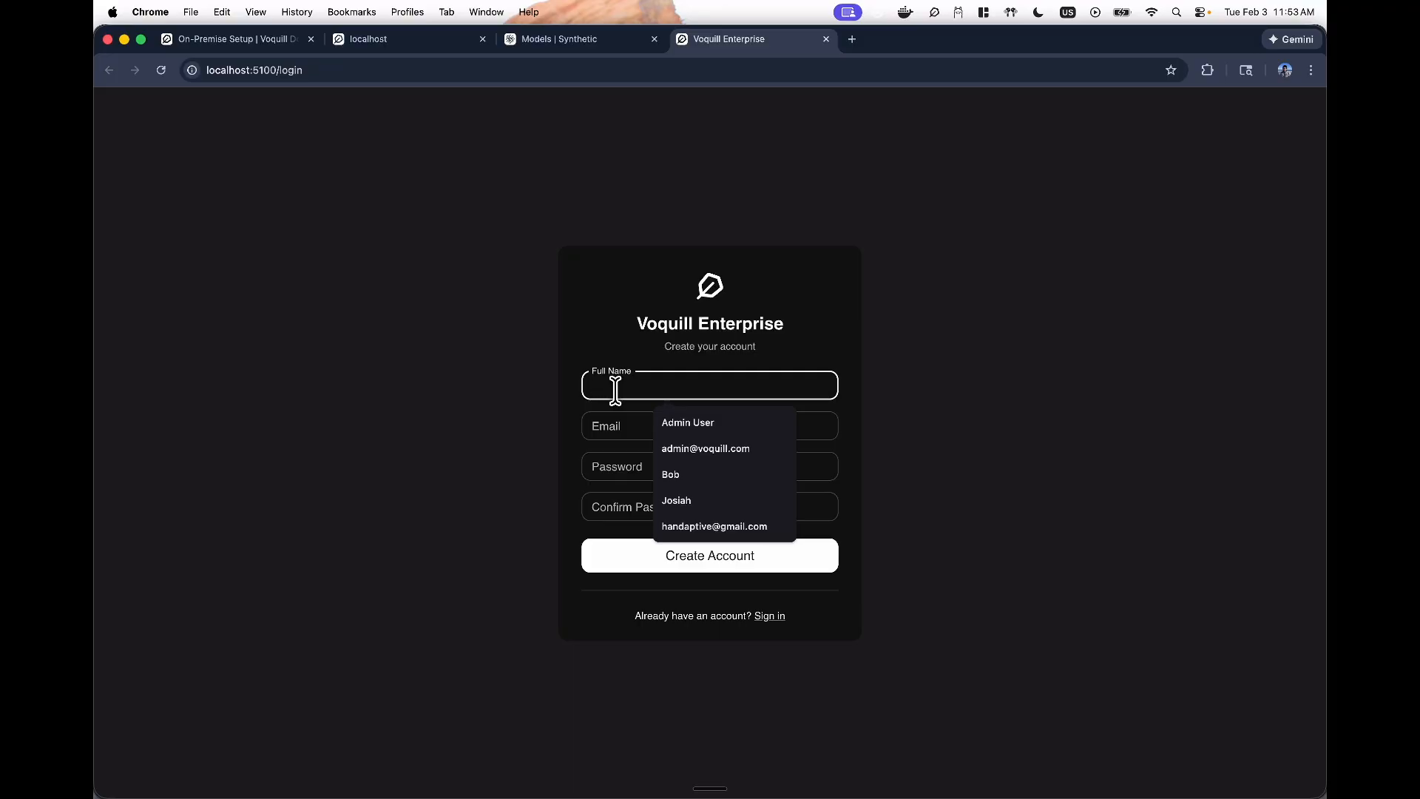
{"action": "type", "text": "Josiah"}
{"action": "left_click", "coordinate": [634, 412]}
{"action": "type", "text": "test"}
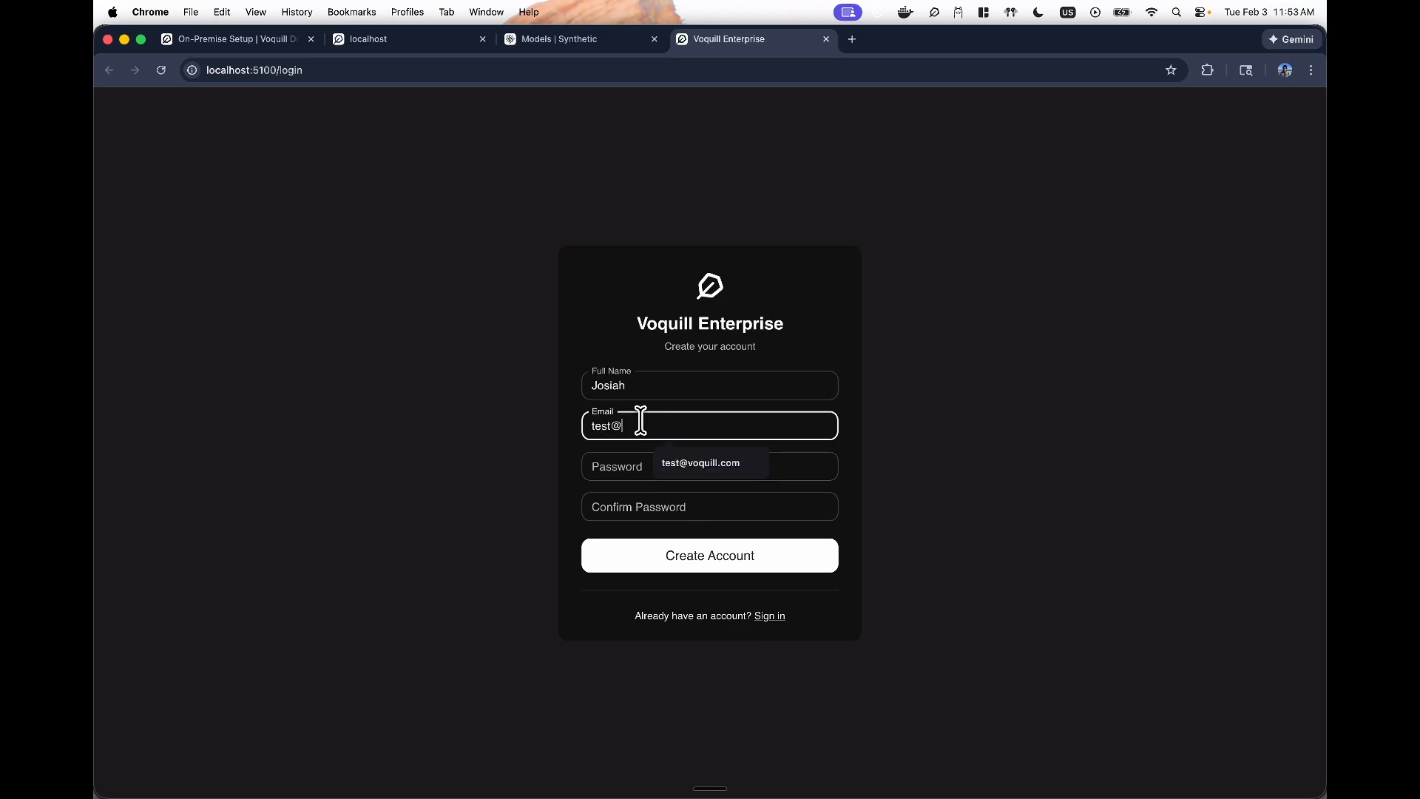
{"action": "type", "text": "@voquill.com"}
- Enter and confirm a password, create the admin account, and dismiss the breached-password warning
{"action": "left_click", "coordinate": [675, 467]}
{"action": "type", "text": "123"}
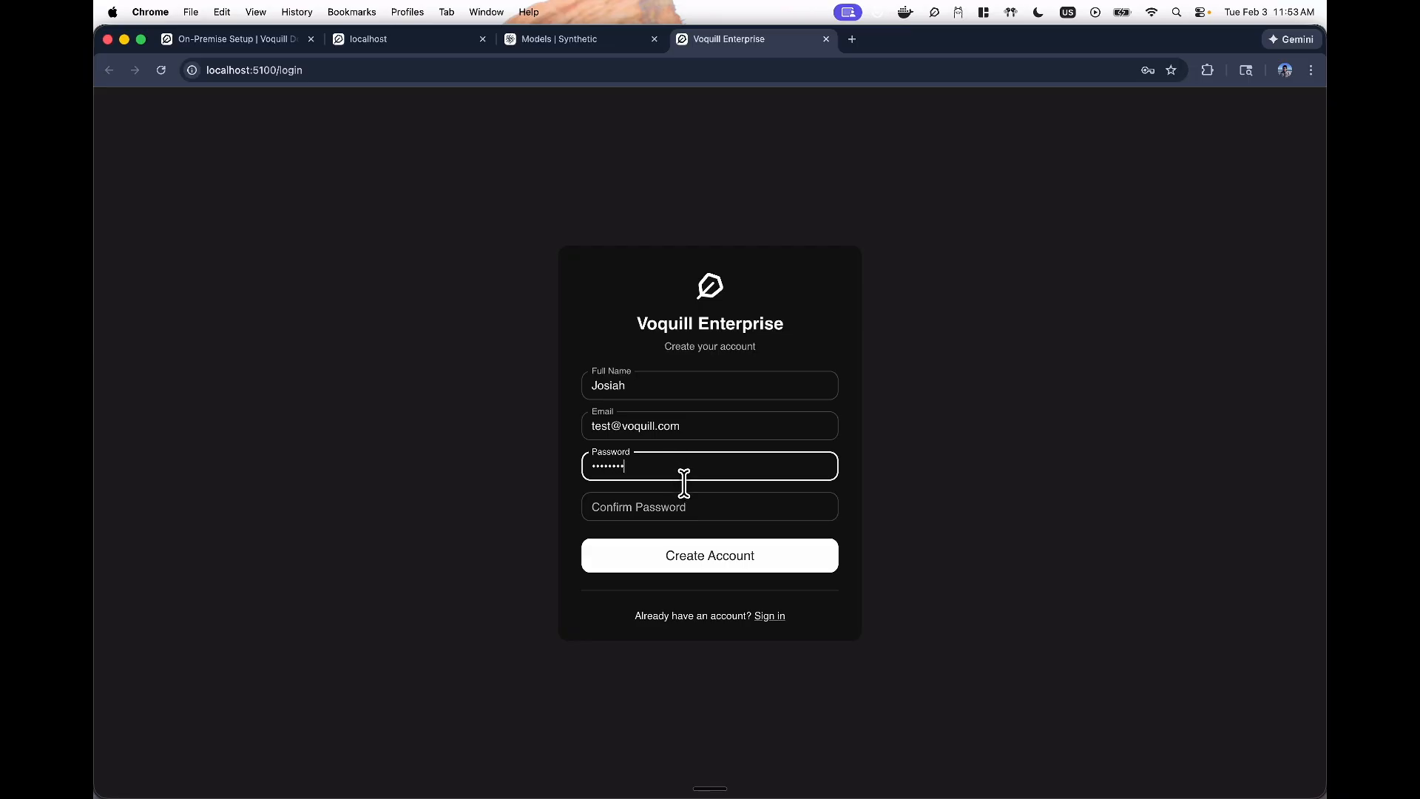
{"action": "left_click", "coordinate": [666, 506]}
{"action": "type", "text": "12345678"}
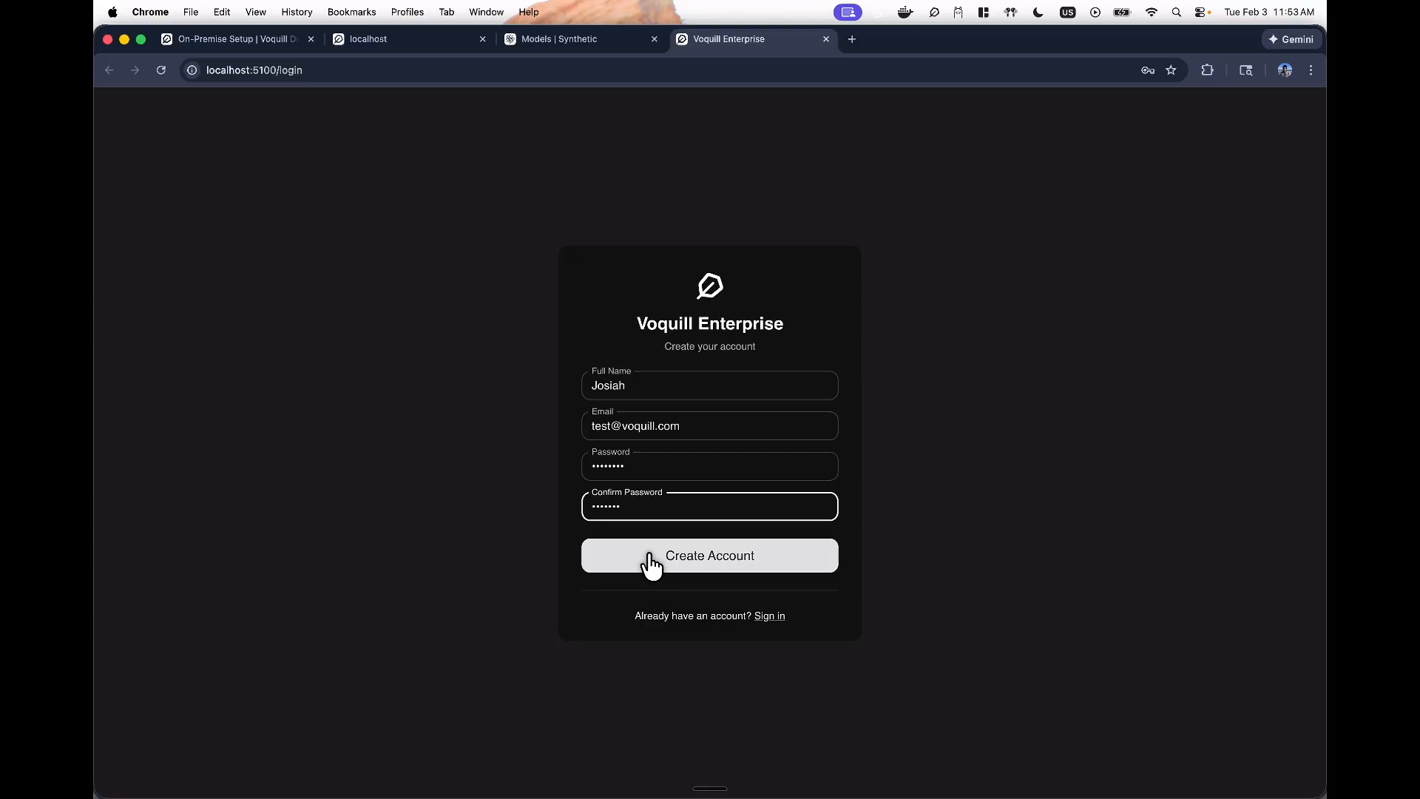
{"action": "left_click", "coordinate": [735, 525]}
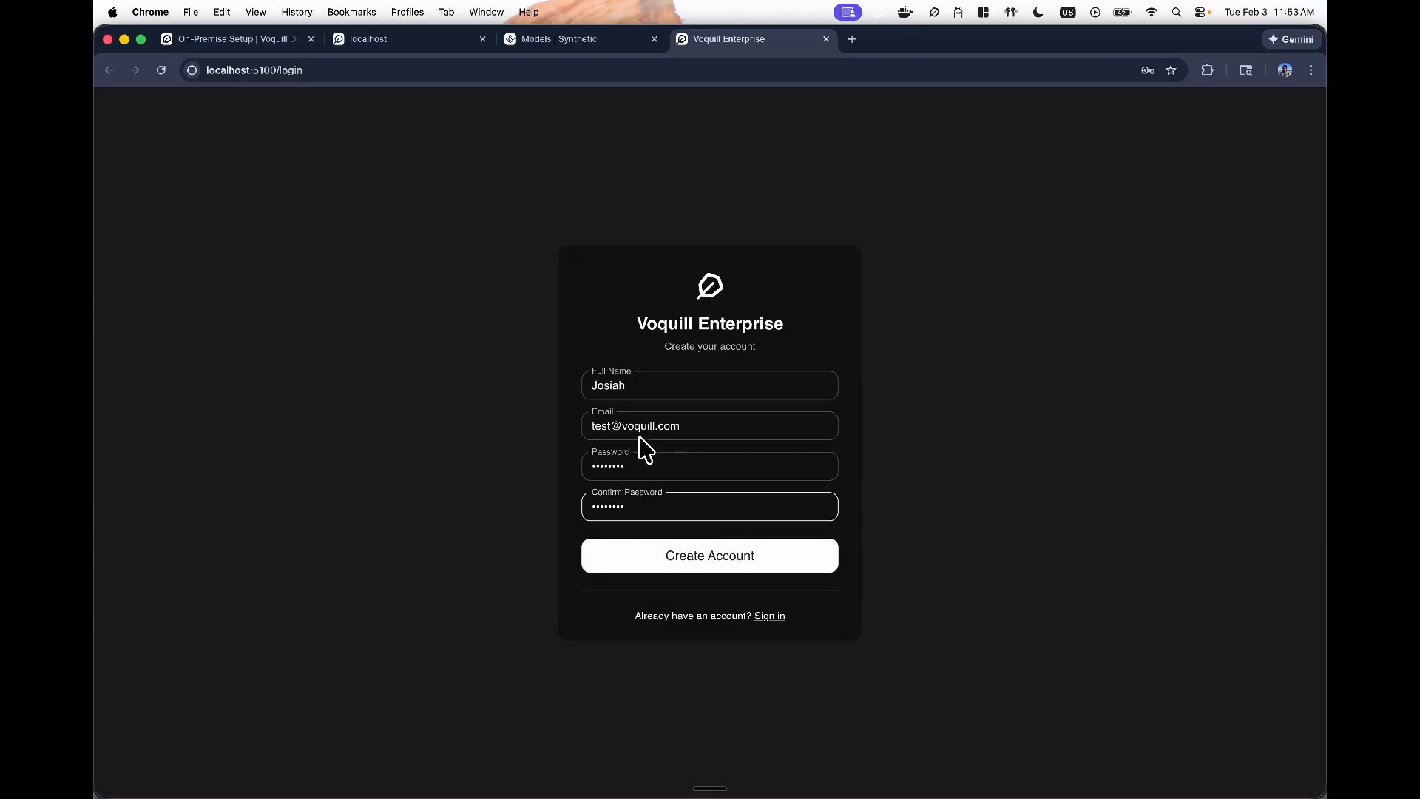
{"action": "left_click", "coordinate": [670, 553]}
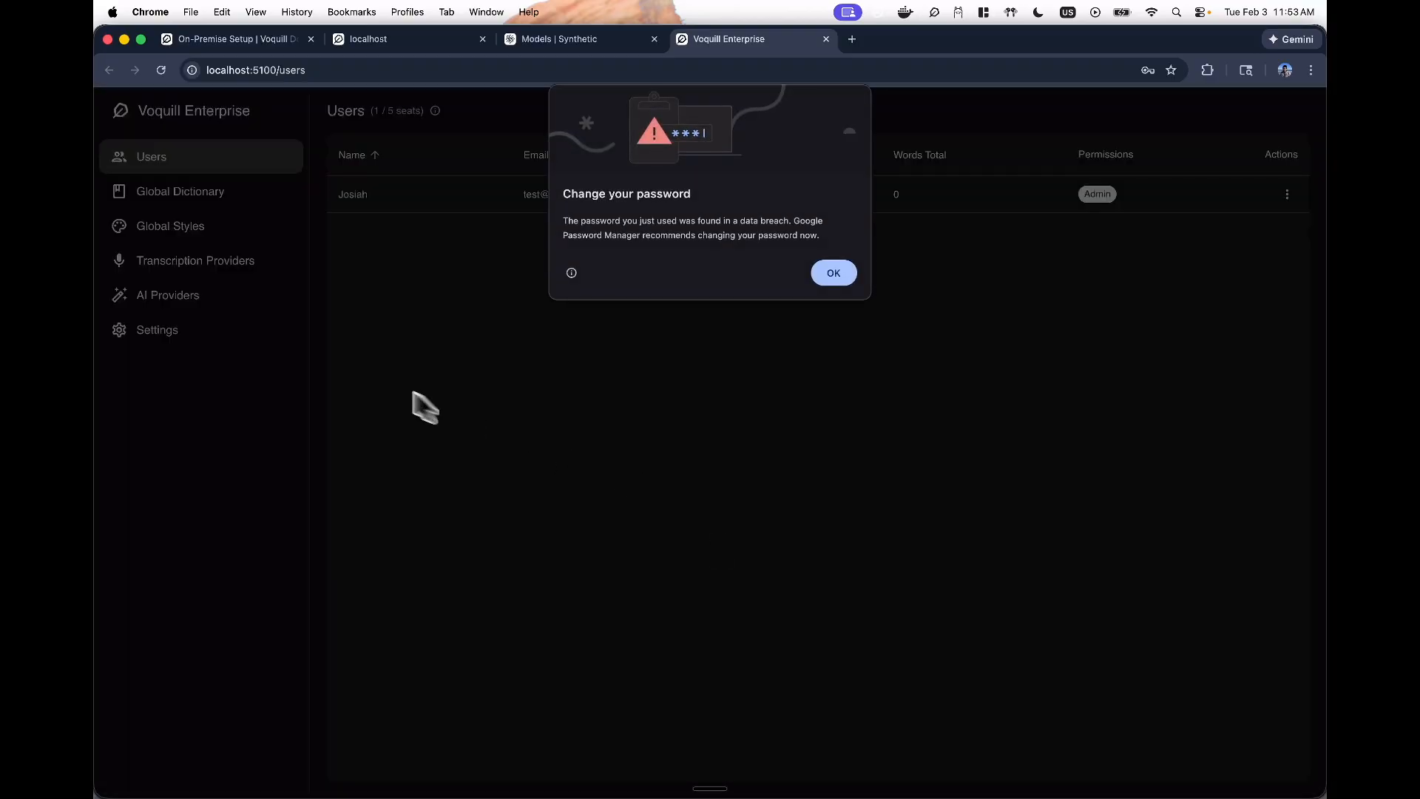
{"action": "left_click", "coordinate": [832, 273]}
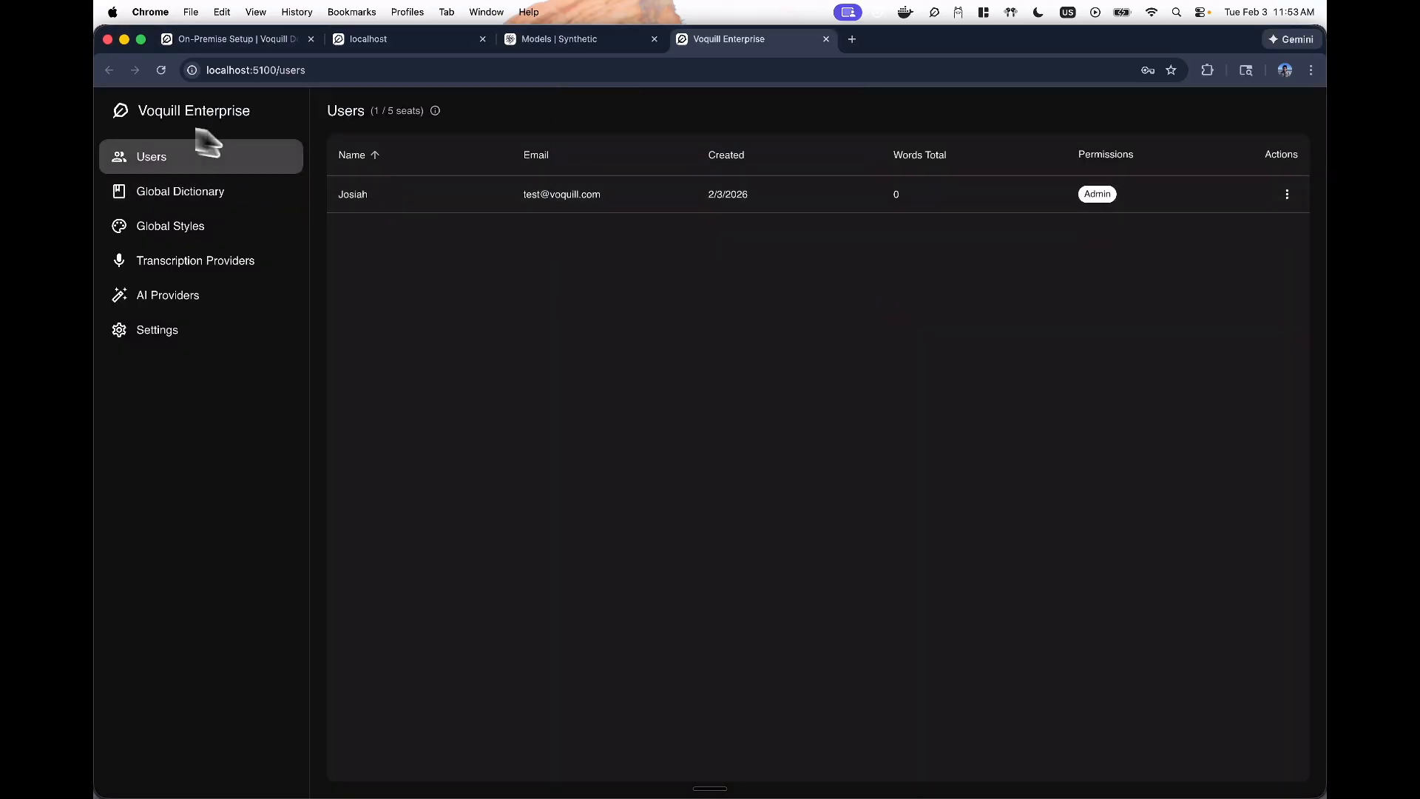
- Inspect the single Admin user's row in the Users table
{"action": "left_click_drag", "start_coordinate": [348, 194], "coordinate": [713, 197]}
{"action": "left_click", "coordinate": [358, 201]}
- Open Global Dictionary, start then cancel Add Term, and view the empty Global Styles page
{"action": "left_click", "coordinate": [150, 192]}
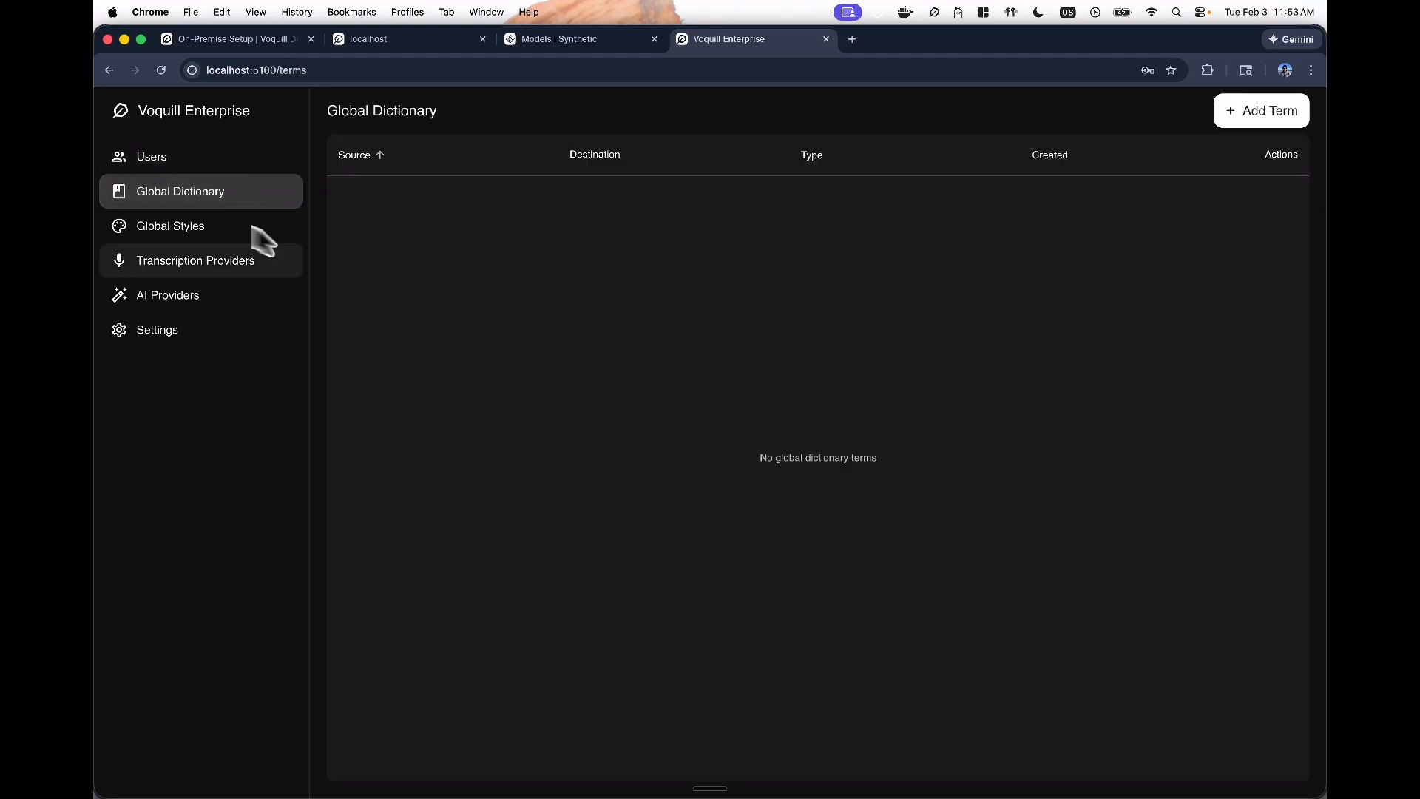
{"action": "left_click", "coordinate": [1286, 118]}
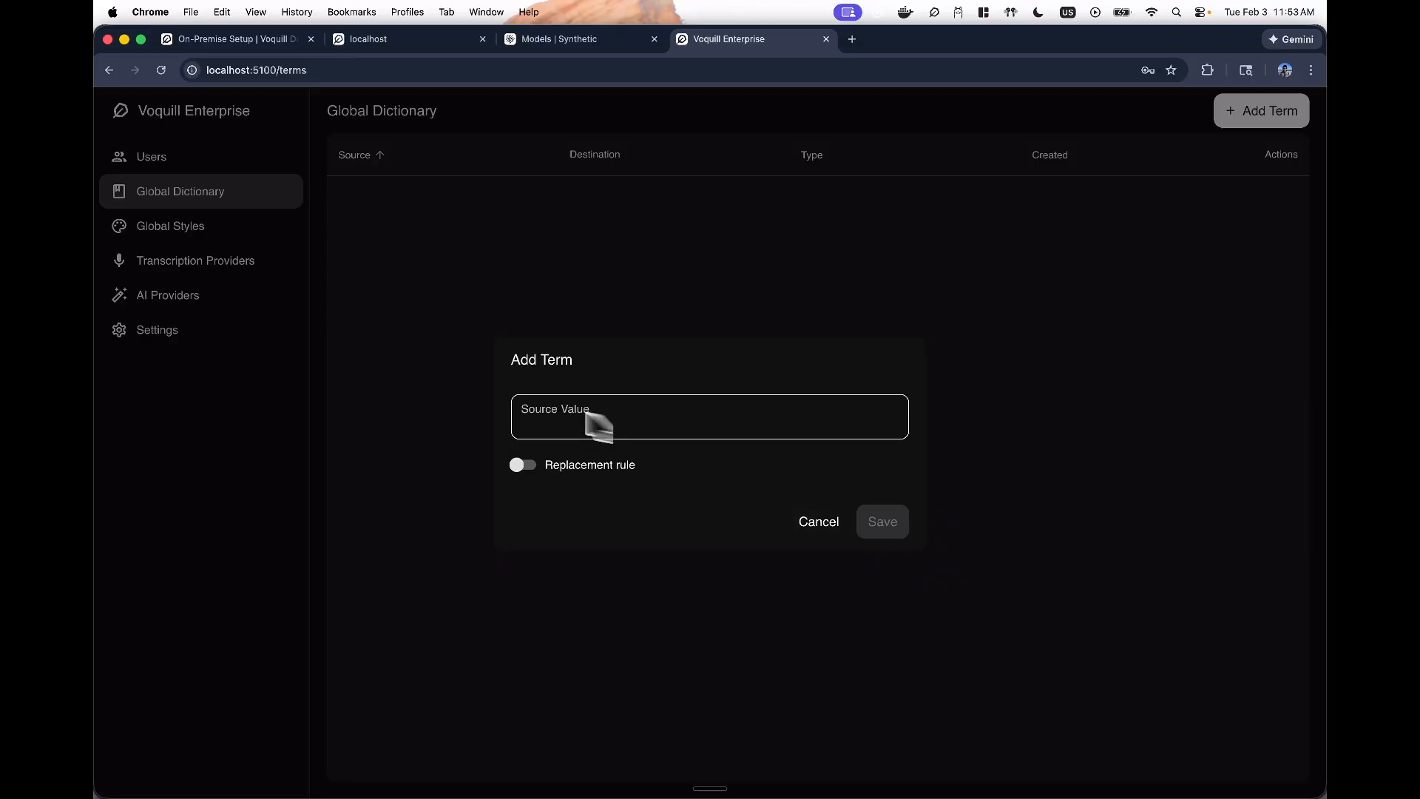
{"action": "left_click", "coordinate": [800, 521]}
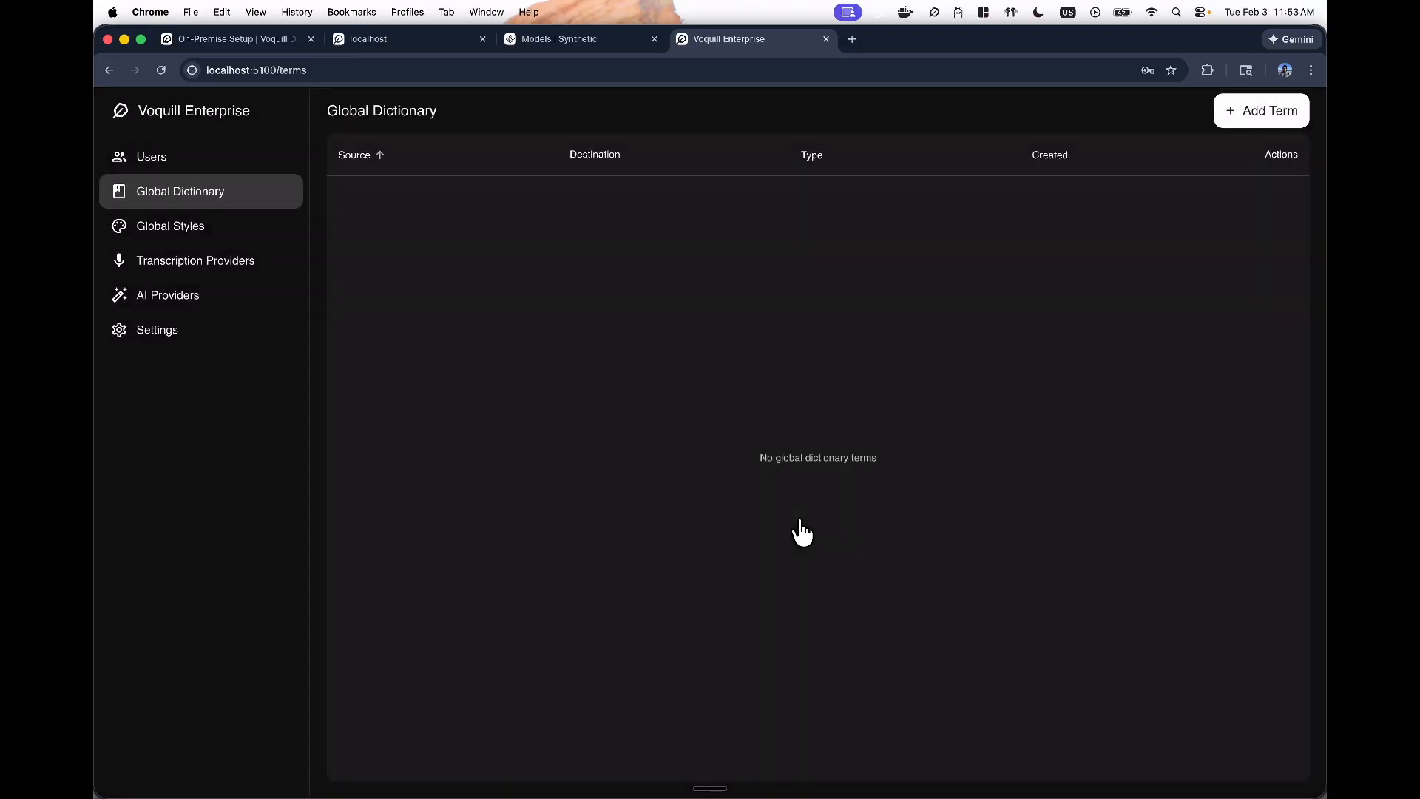
{"action": "left_click", "coordinate": [189, 233]}
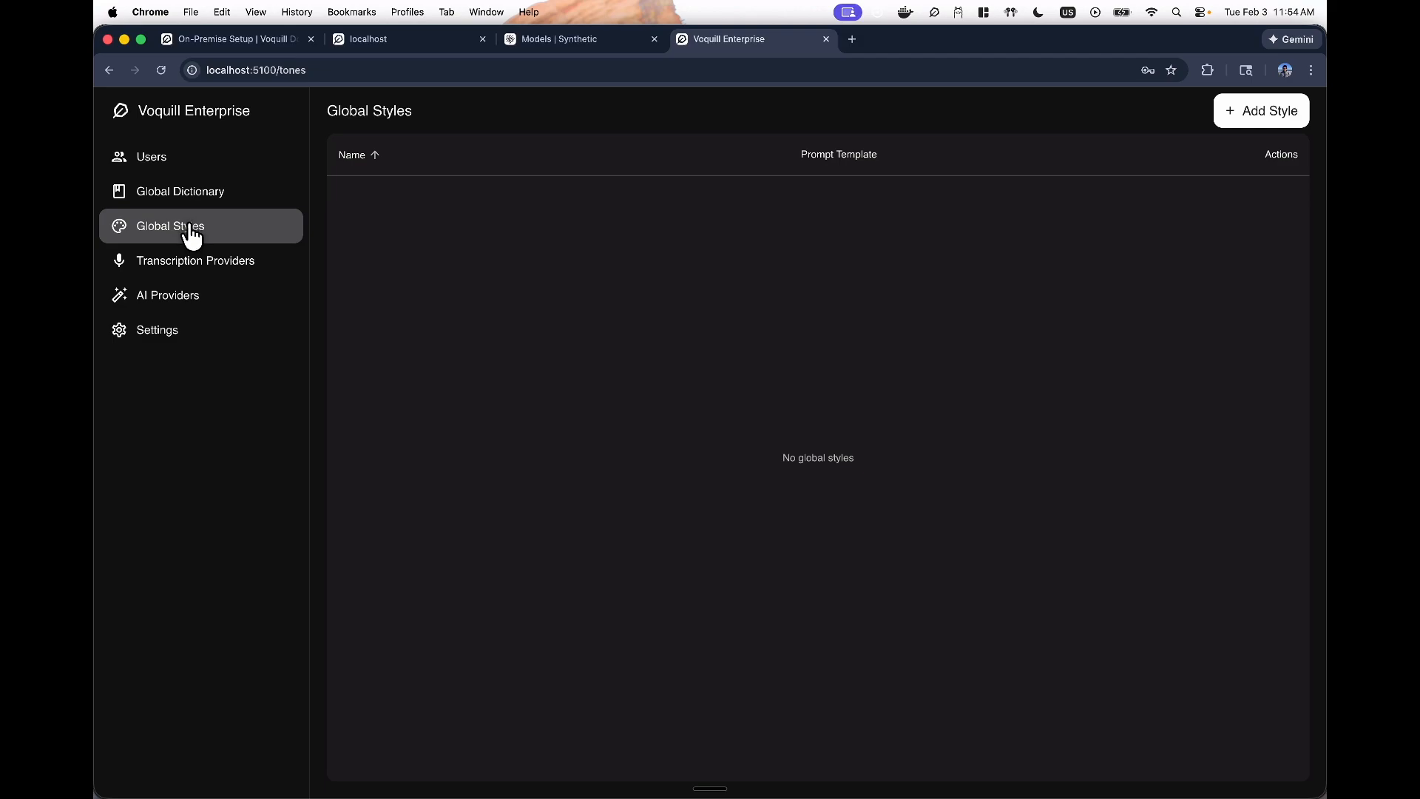
{"action": "key", "text": "super+Tab"}
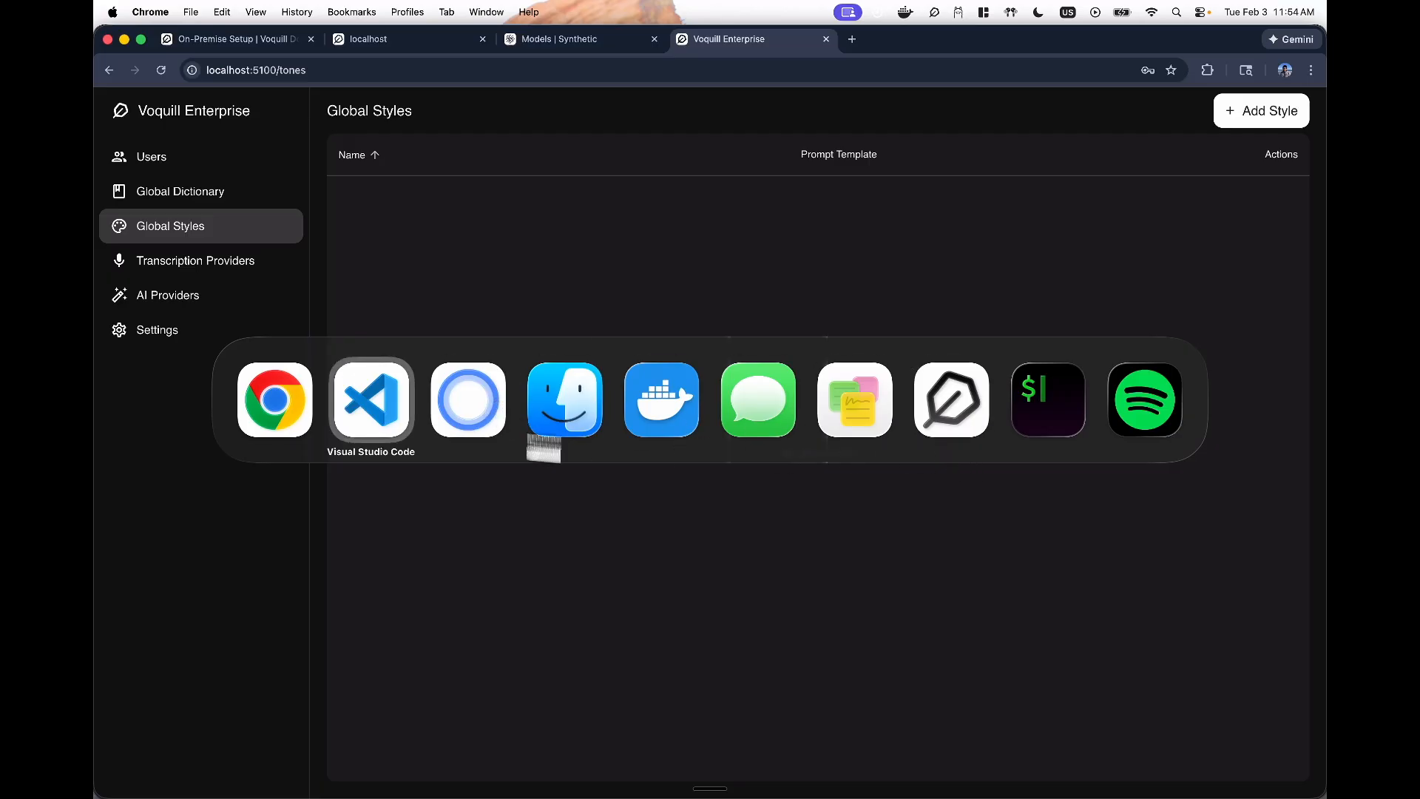
- Browse the Transcription Providers and AI Providers pages, then open the portal's Settings
{"action": "left_click", "coordinate": [279, 418]}
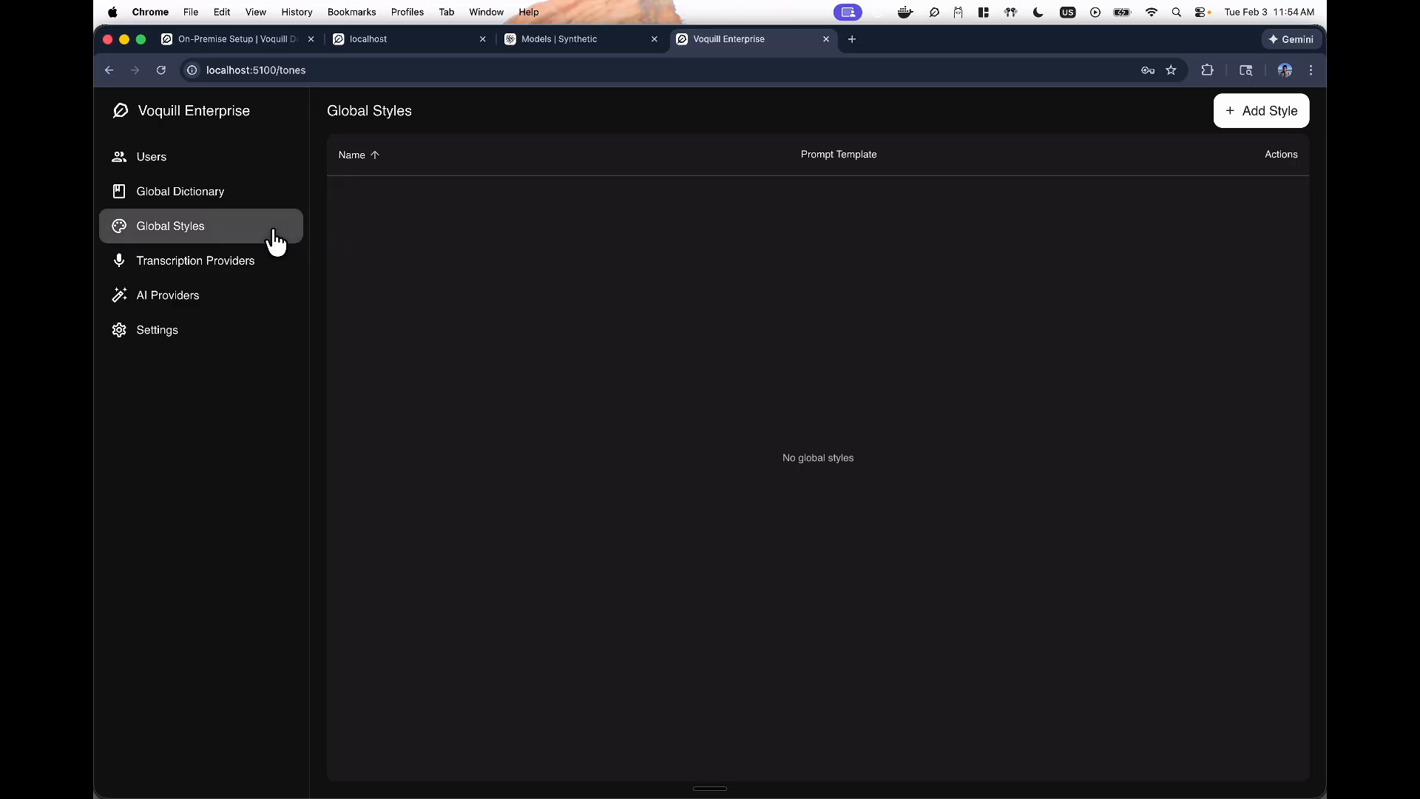
{"action": "left_click", "coordinate": [187, 275]}
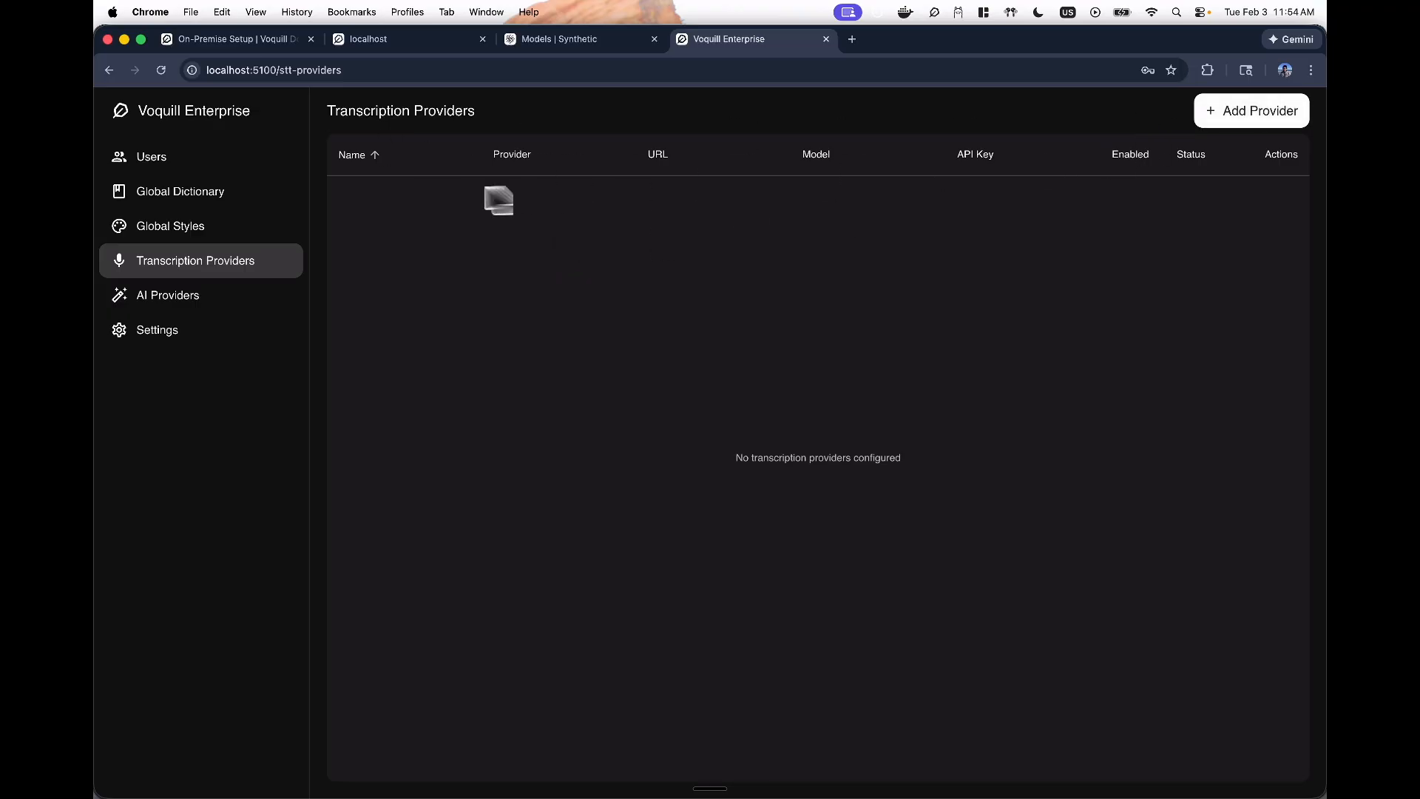
{"action": "left_click", "coordinate": [213, 300]}
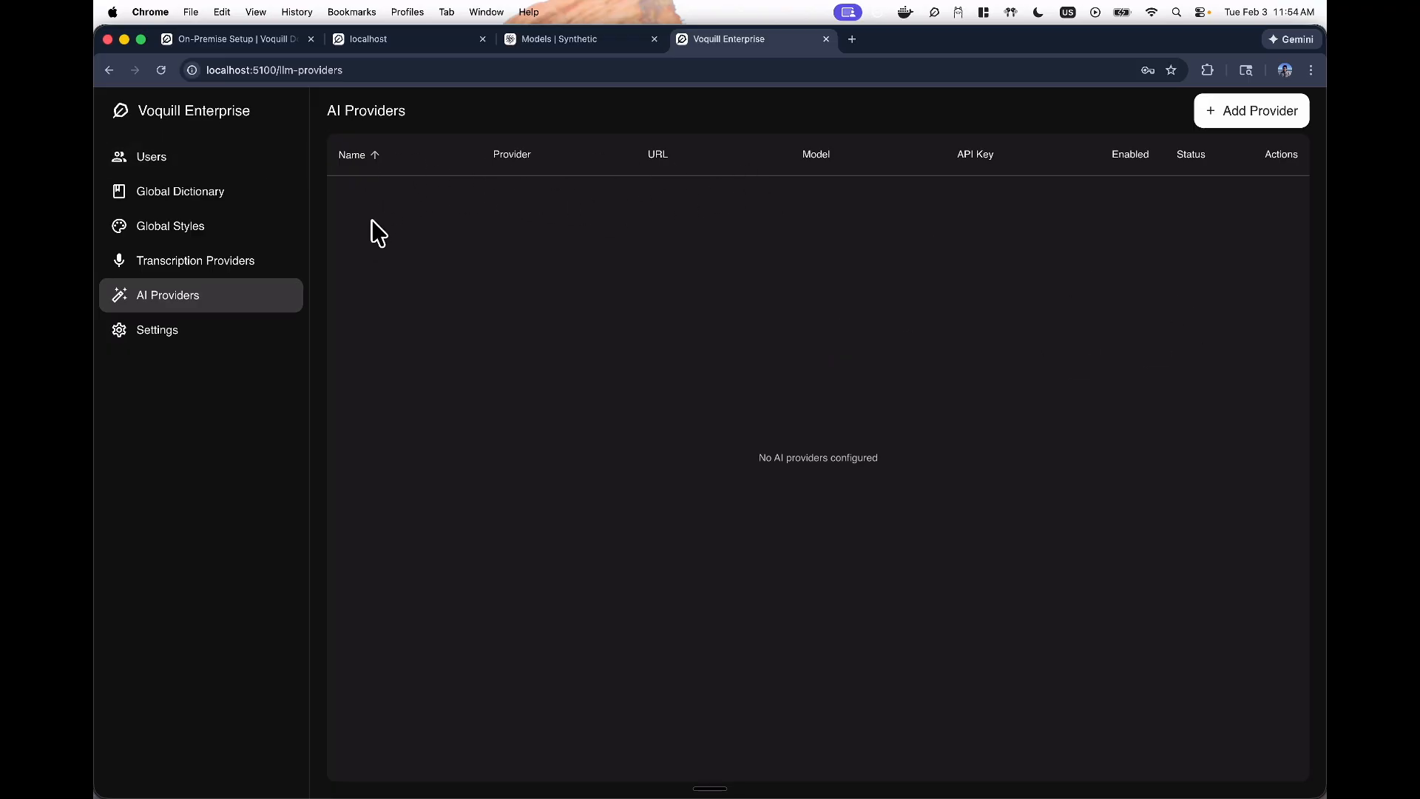
{"action": "left_click", "coordinate": [134, 328]}
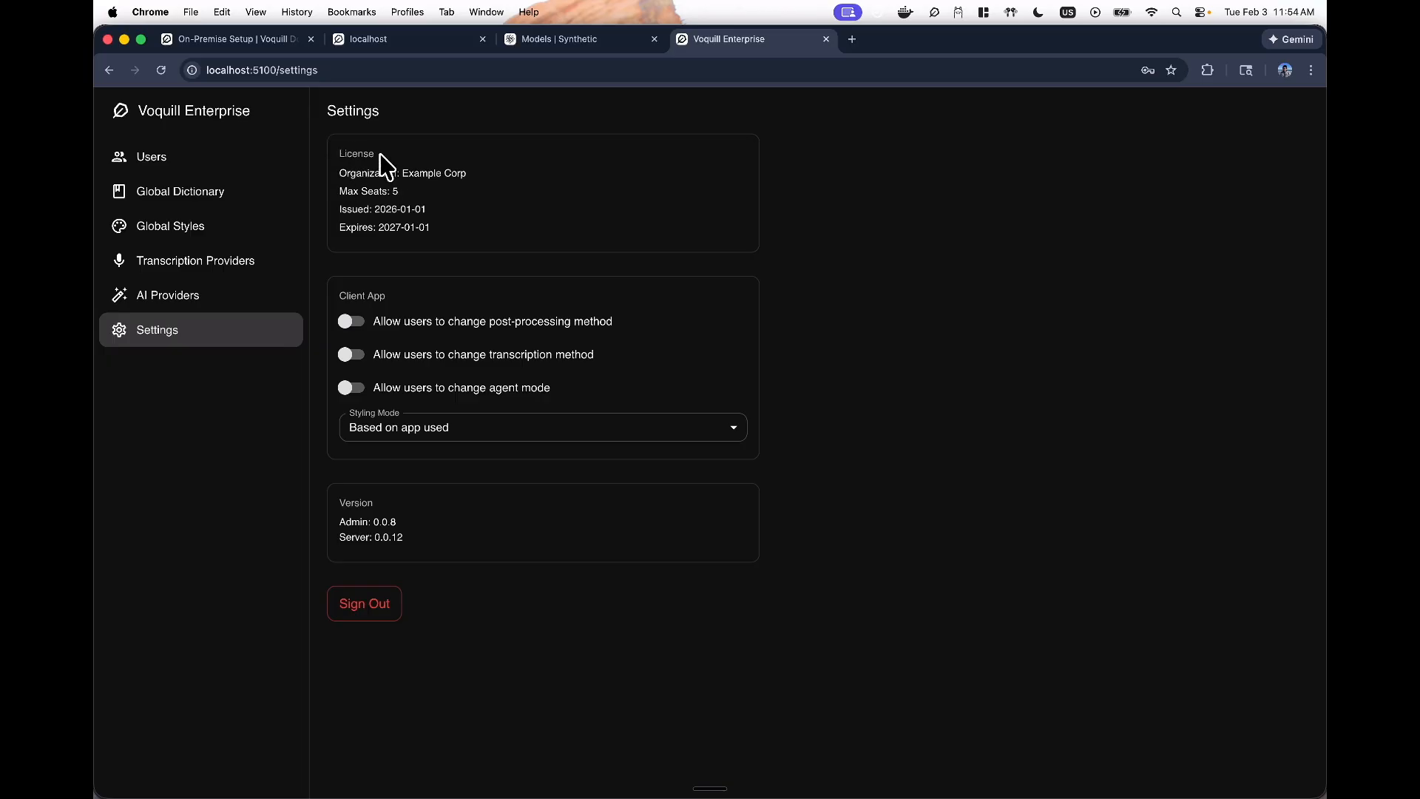
- Highlight the licence issue date in the Settings License section
{"action": "left_click_drag", "start_coordinate": [362, 210], "coordinate": [429, 212]}
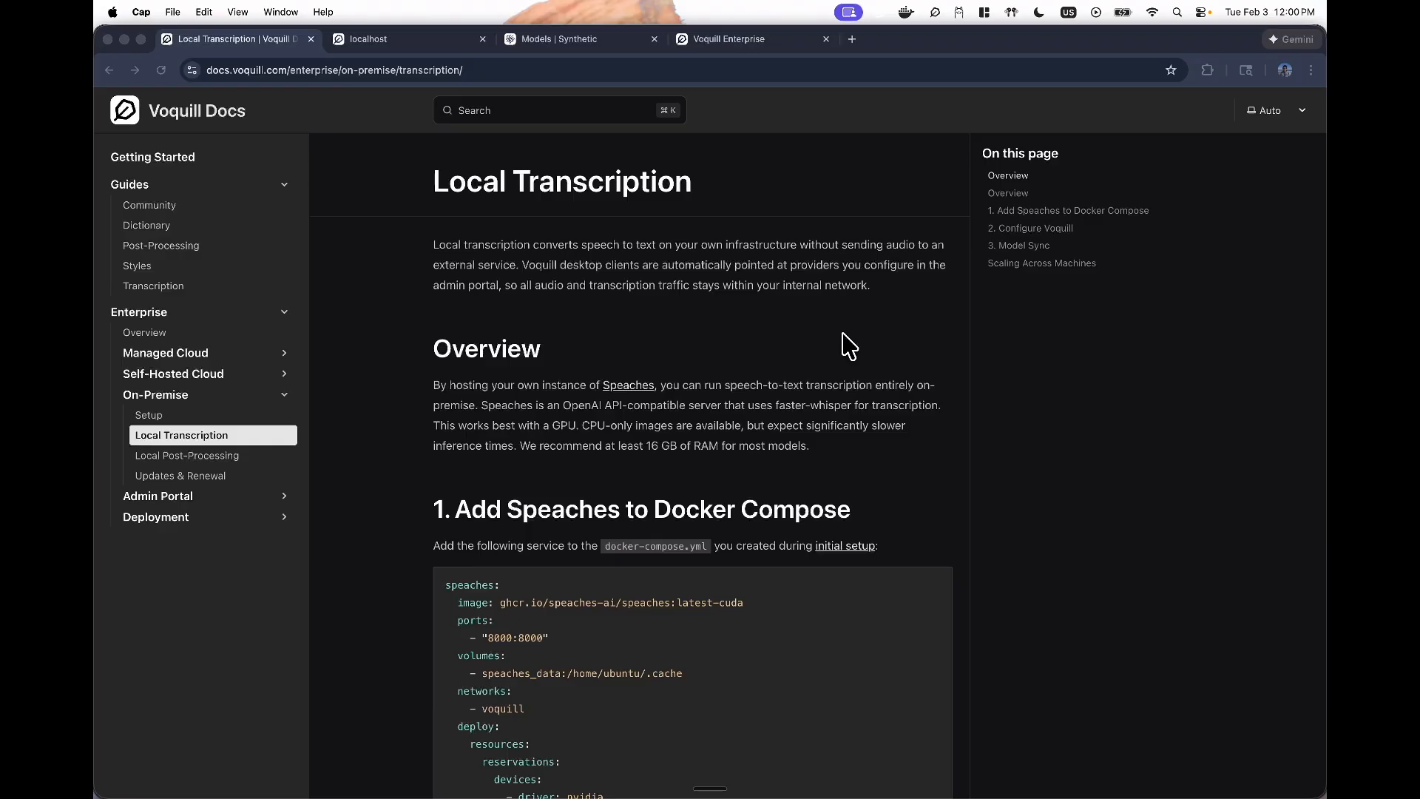
- Scroll to 'Add Speaches to Docker Compose', compare the CUDA, CPU and GPU snippets, and copy the GPU one
{"action": "scroll", "coordinate": [660, 476], "scroll_direction": "down", "scroll_amount": 1}
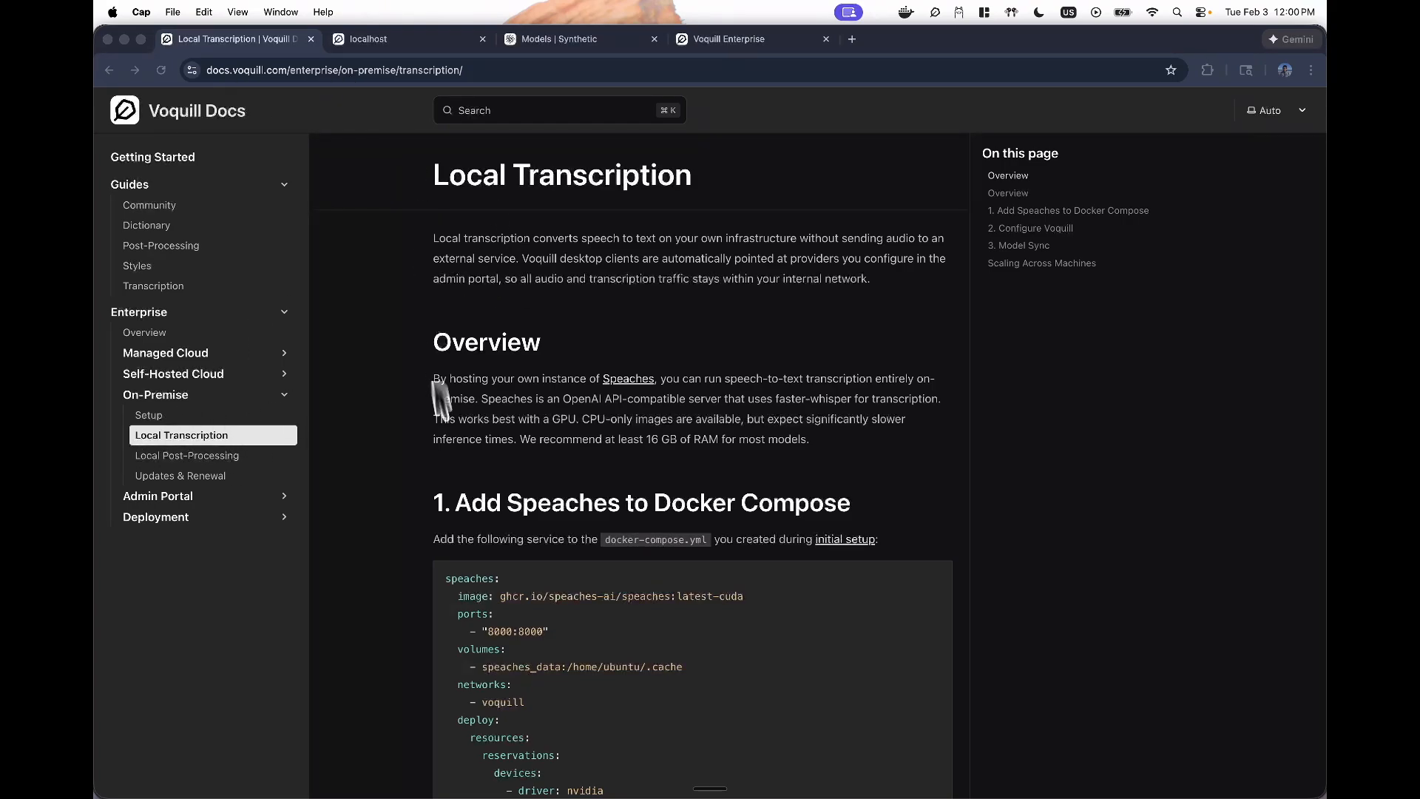
{"action": "scroll", "coordinate": [532, 488], "scroll_direction": "down", "scroll_amount": 3}
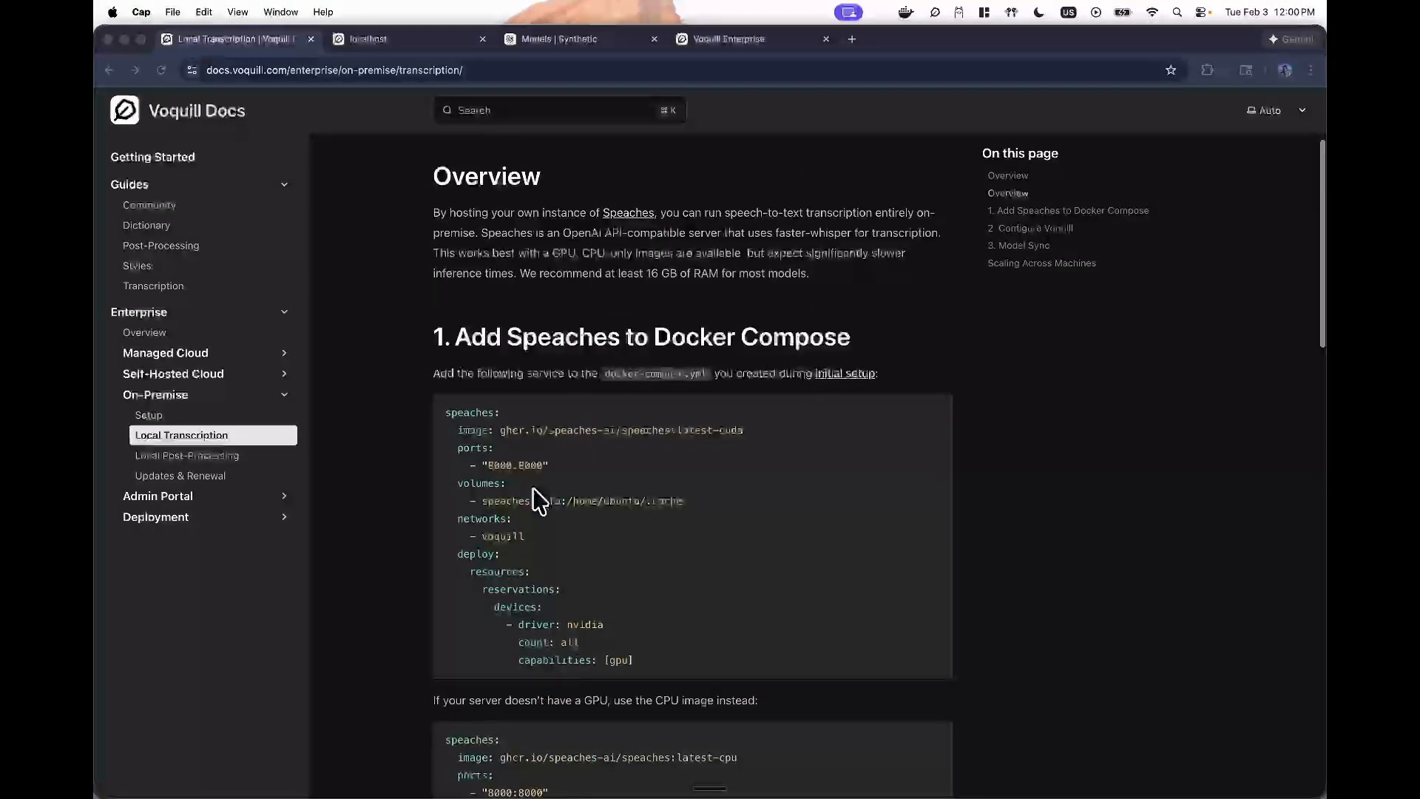
{"action": "scroll", "coordinate": [532, 487], "scroll_direction": "down", "scroll_amount": 1}
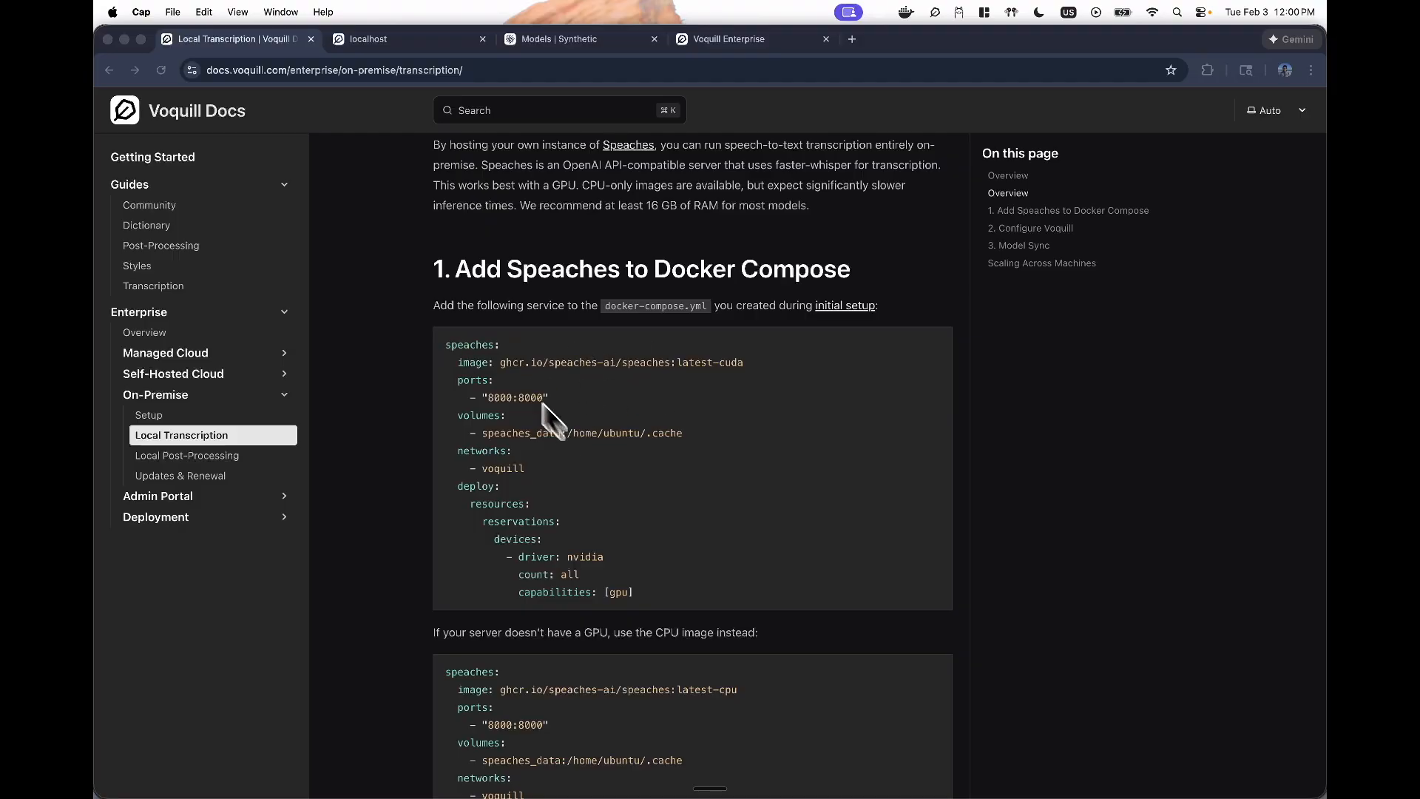
{"action": "left_click", "coordinate": [496, 356]}
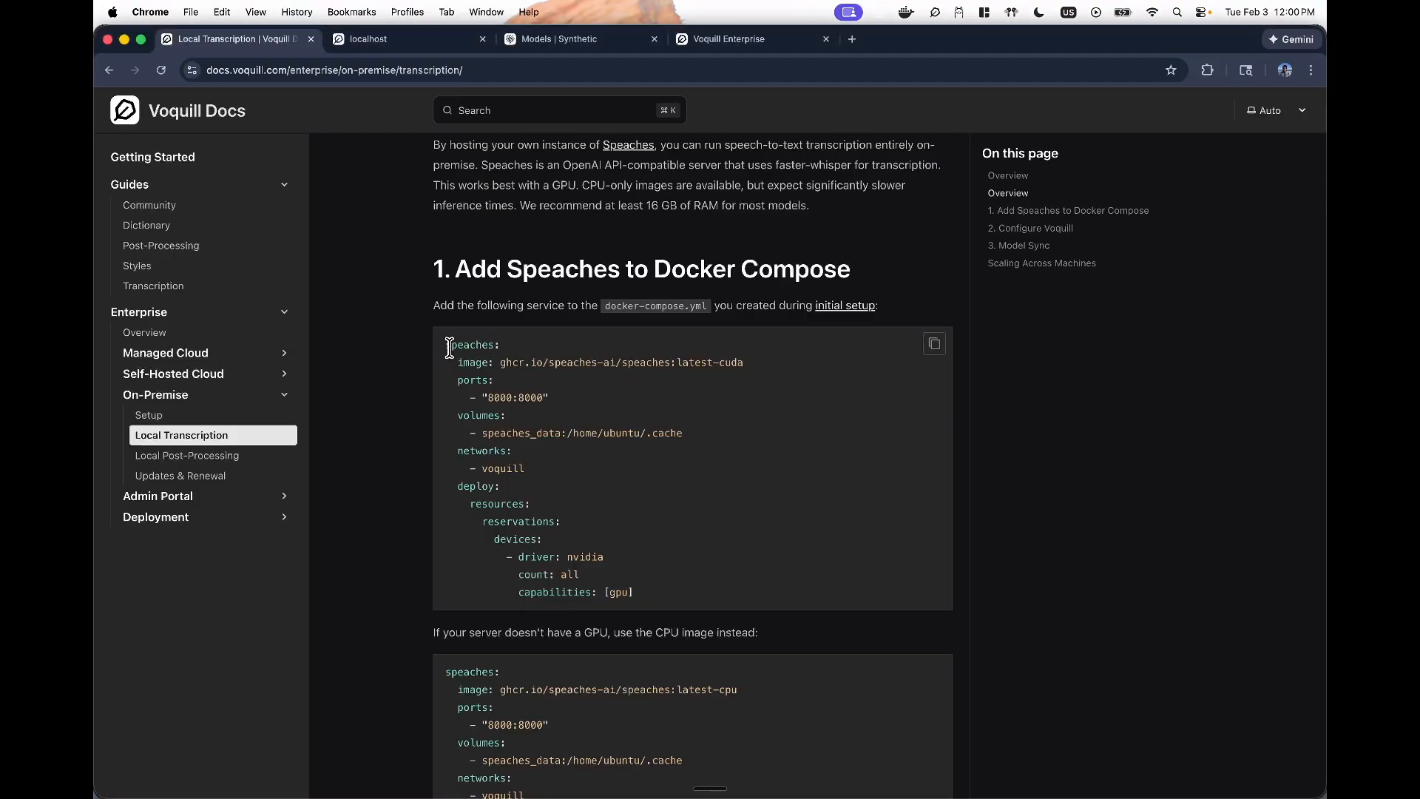
{"action": "left_click_drag", "start_coordinate": [447, 345], "coordinate": [653, 593]}
{"action": "left_click", "coordinate": [661, 605]}
{"action": "scroll", "coordinate": [843, 399], "scroll_direction": "down", "scroll_amount": 3}
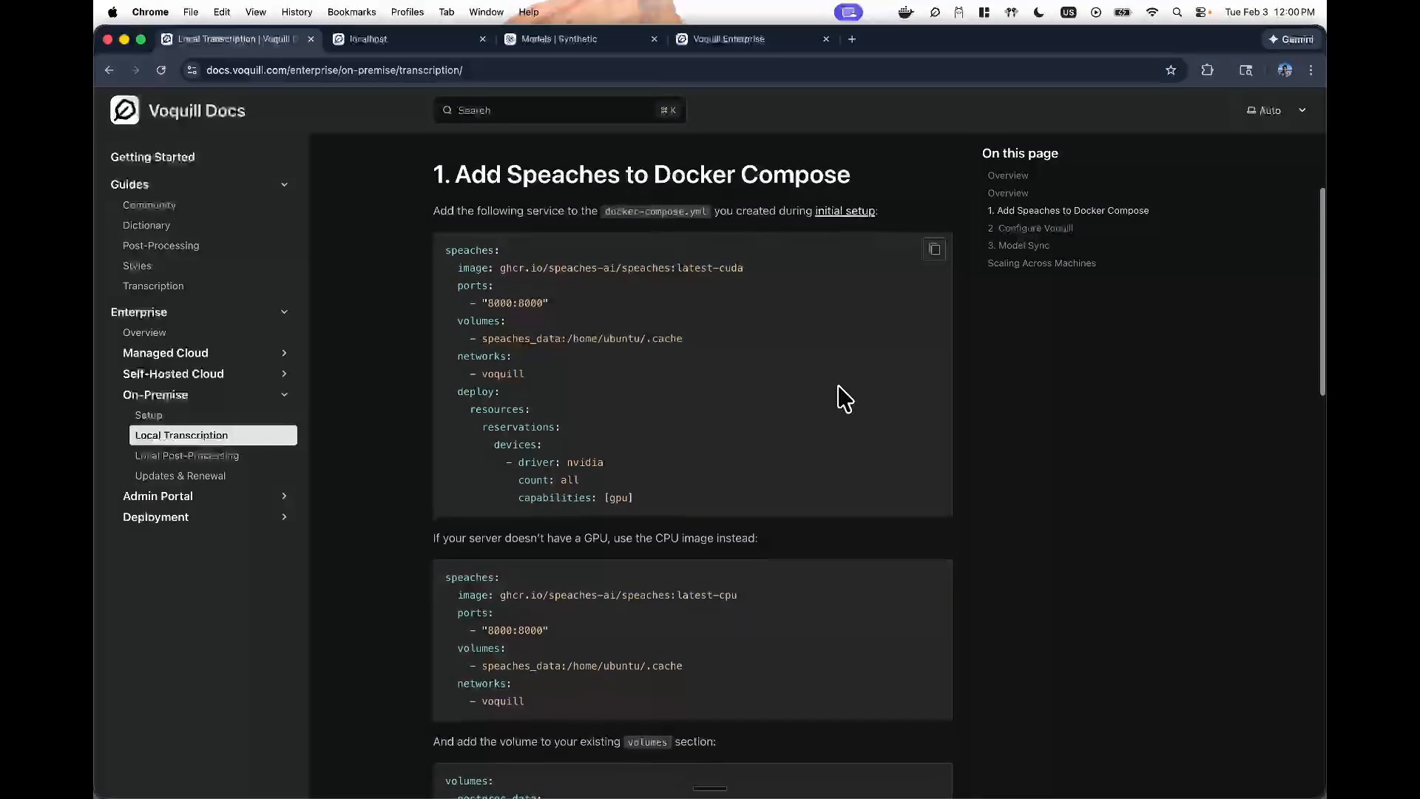
{"action": "left_click_drag", "start_coordinate": [455, 553], "coordinate": [524, 675]}
{"action": "left_click", "coordinate": [551, 669]}
{"action": "left_click_drag", "start_coordinate": [635, 468], "coordinate": [471, 226]}
{"action": "left_click", "coordinate": [472, 227]}
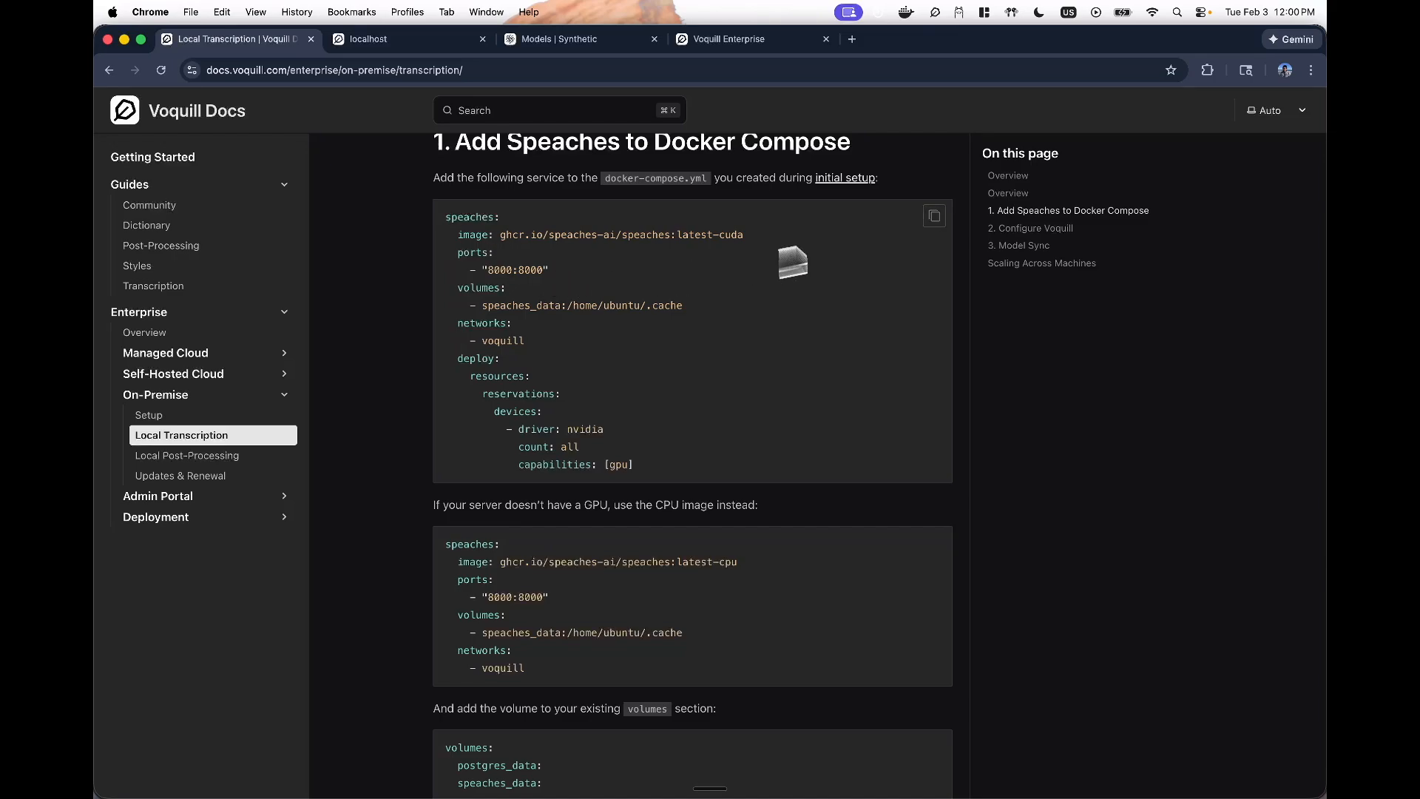
{"action": "left_click", "coordinate": [934, 215]}
- Undo edits in docker-compose.yml to restore the speaches_data volume and speaches service block, then review them
{"action": "key", "text": "super+Tab"}
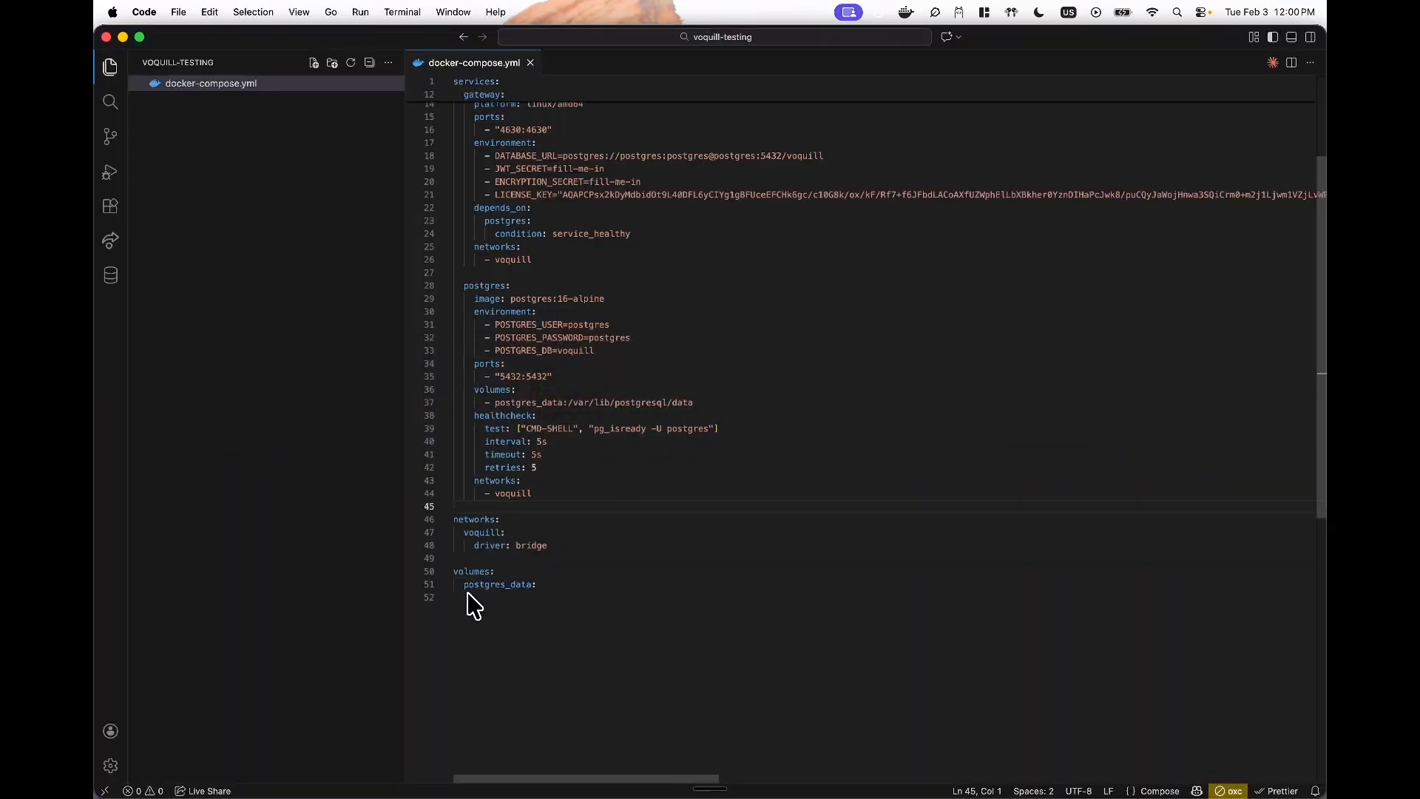
{"action": "key", "text": "super+z"}
{"action": "left_click_drag", "start_coordinate": [463, 596], "coordinate": [567, 597]}
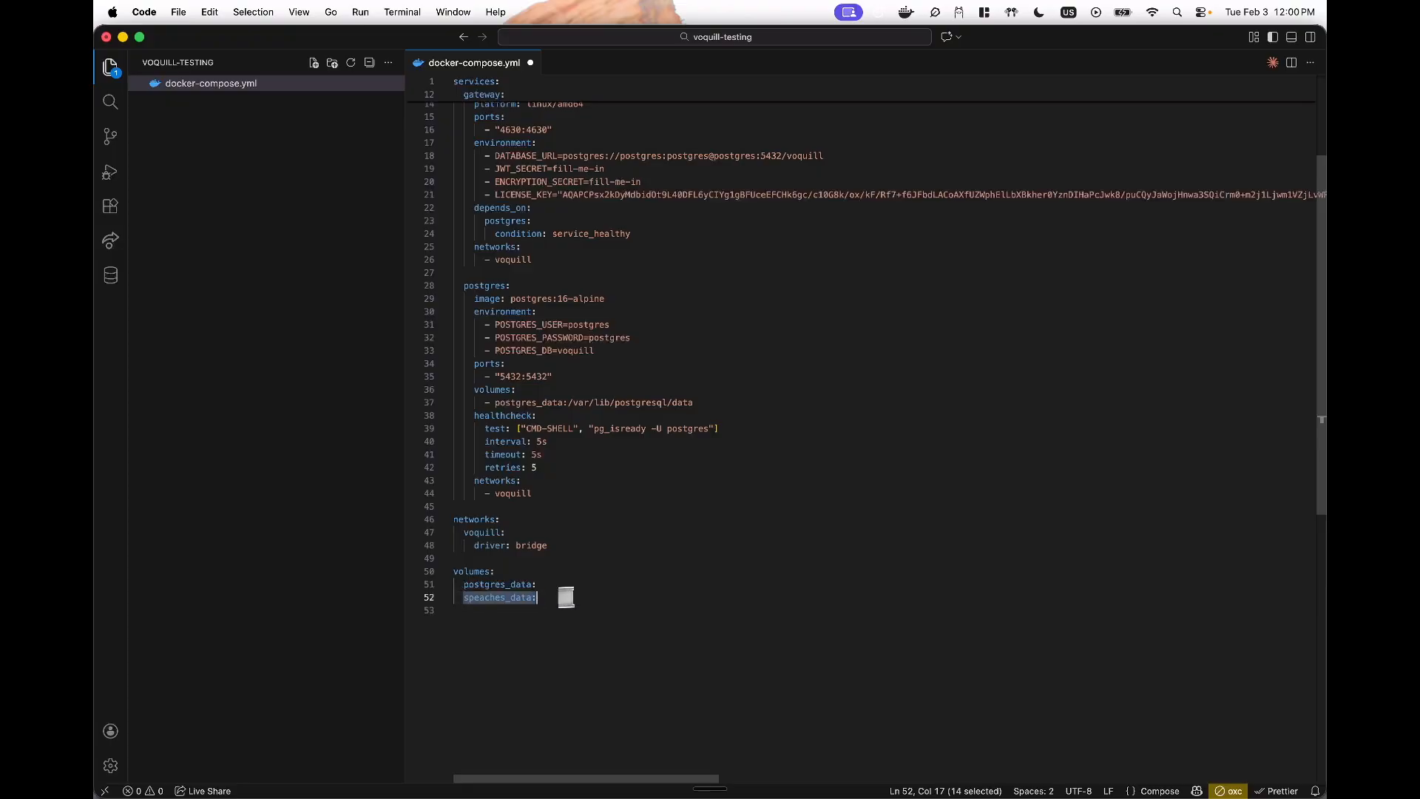
{"action": "left_click", "coordinate": [488, 518]}
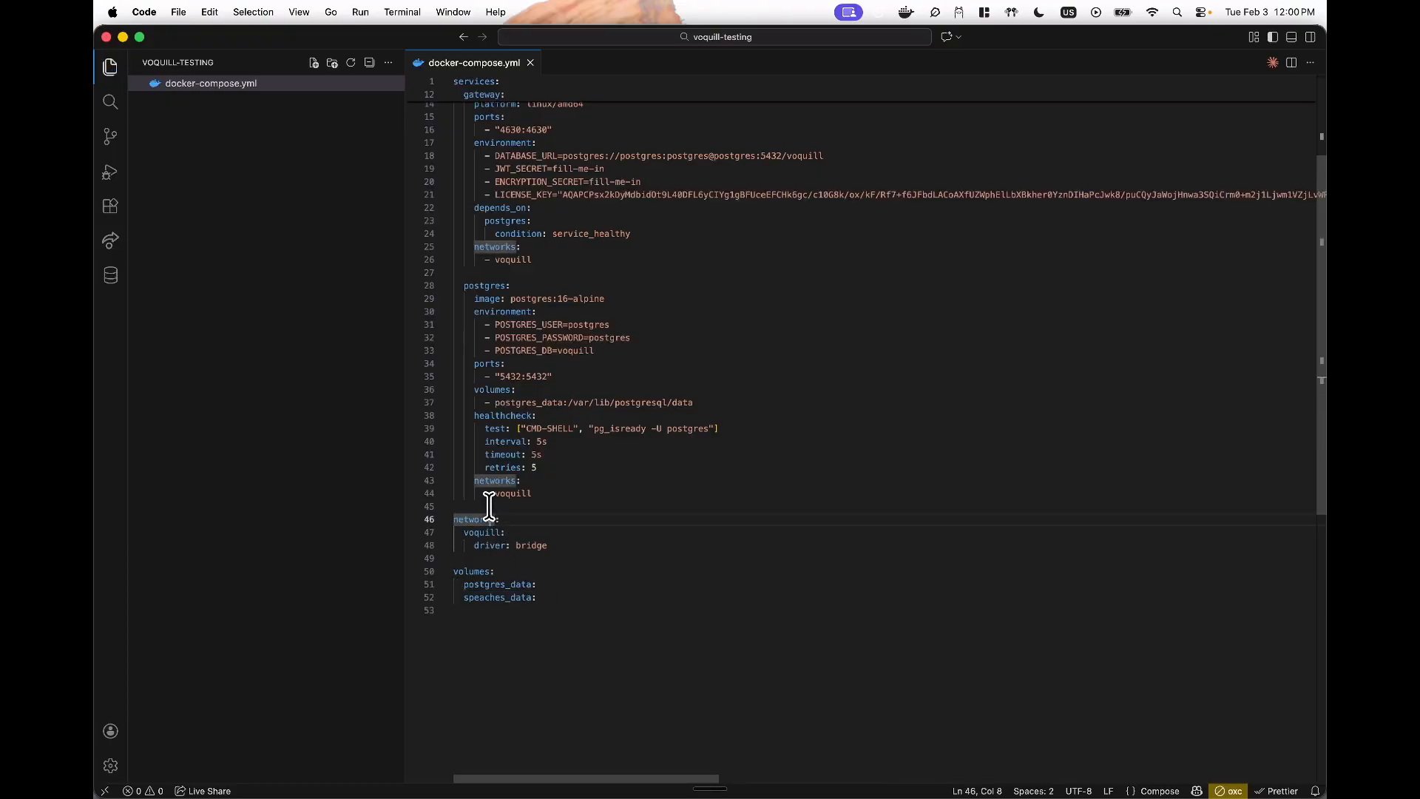
{"action": "key", "text": "super+z"}
{"action": "left_click", "coordinate": [505, 312]}
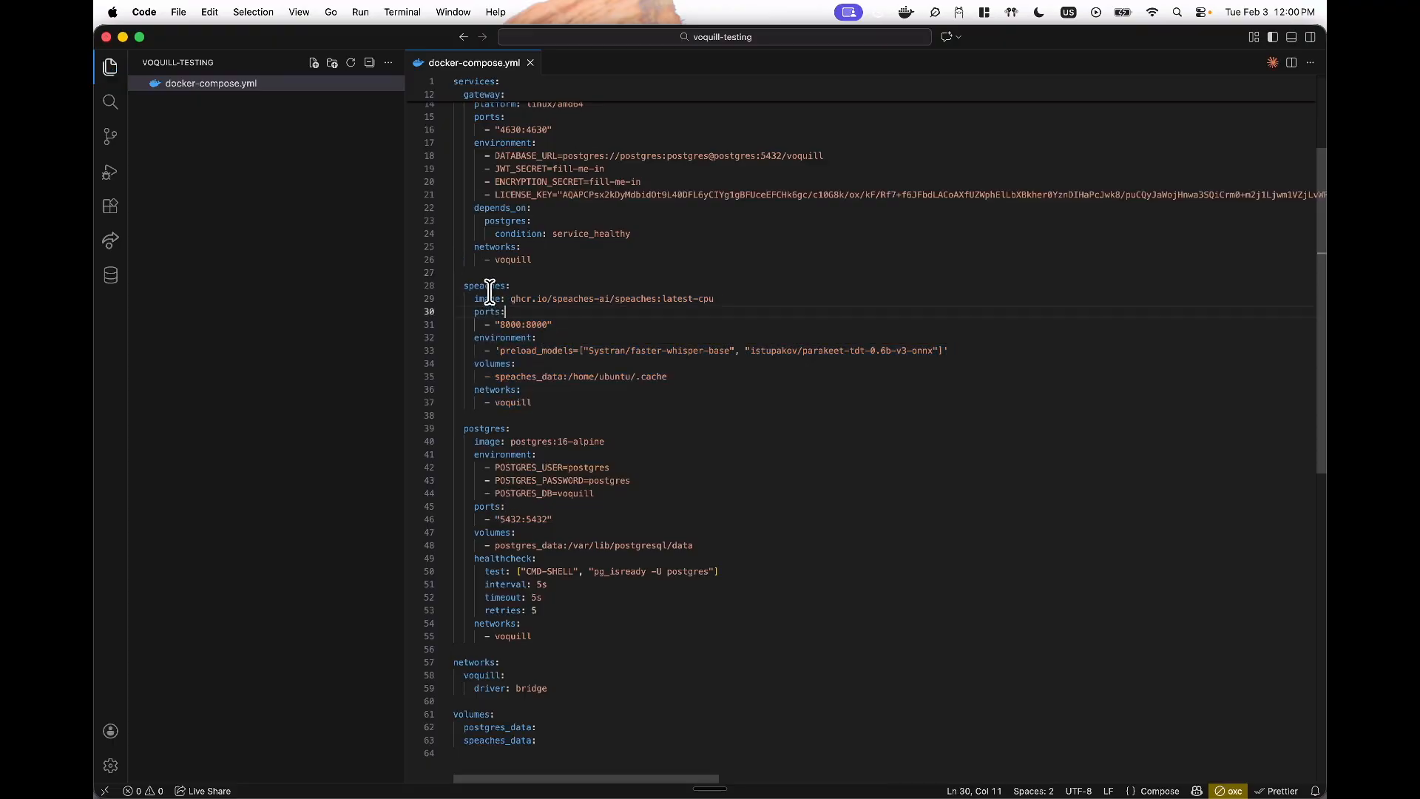
{"action": "left_click_drag", "start_coordinate": [474, 285], "coordinate": [533, 402]}
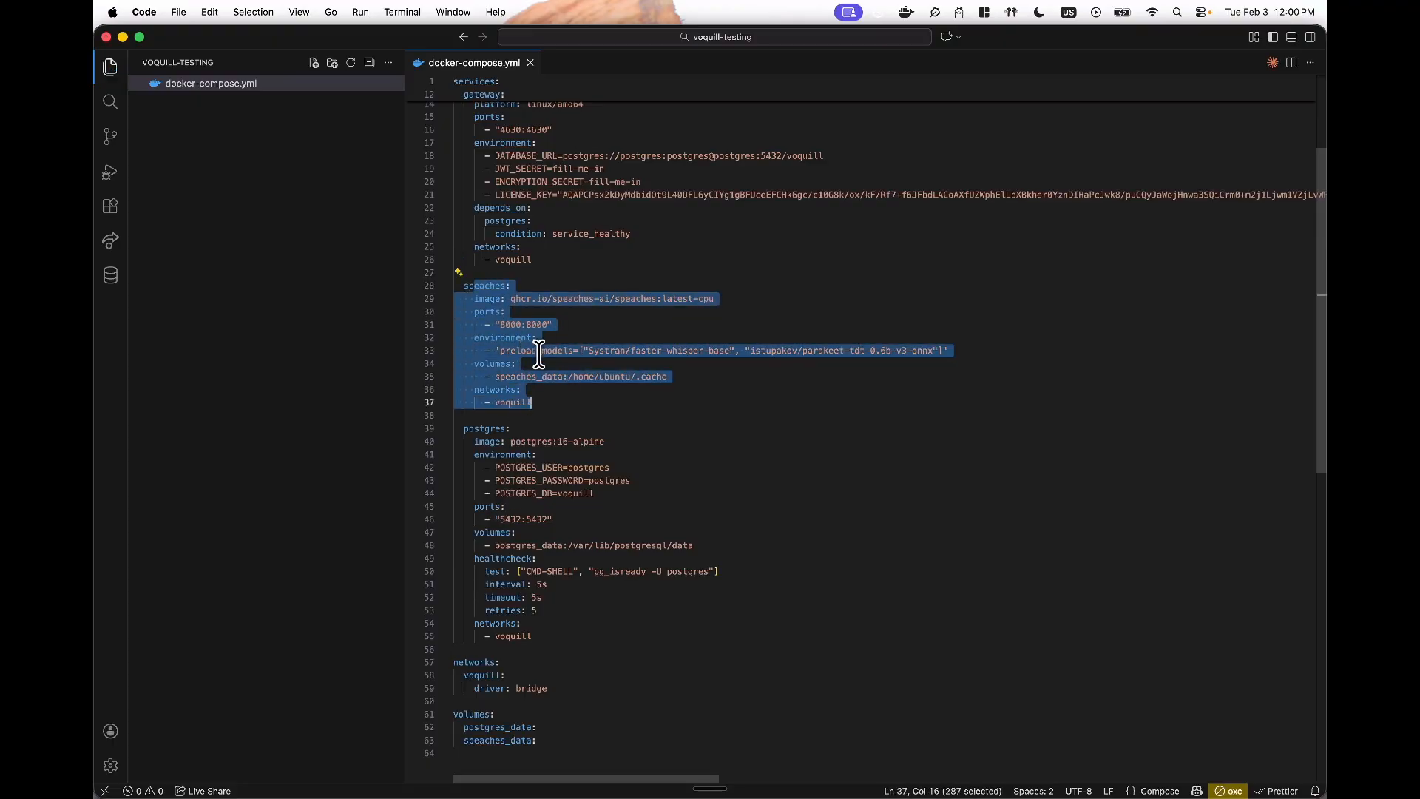
{"action": "scroll", "coordinate": [540, 353], "scroll_direction": "up", "scroll_amount": 2}
{"action": "key", "text": "super+Tab"}
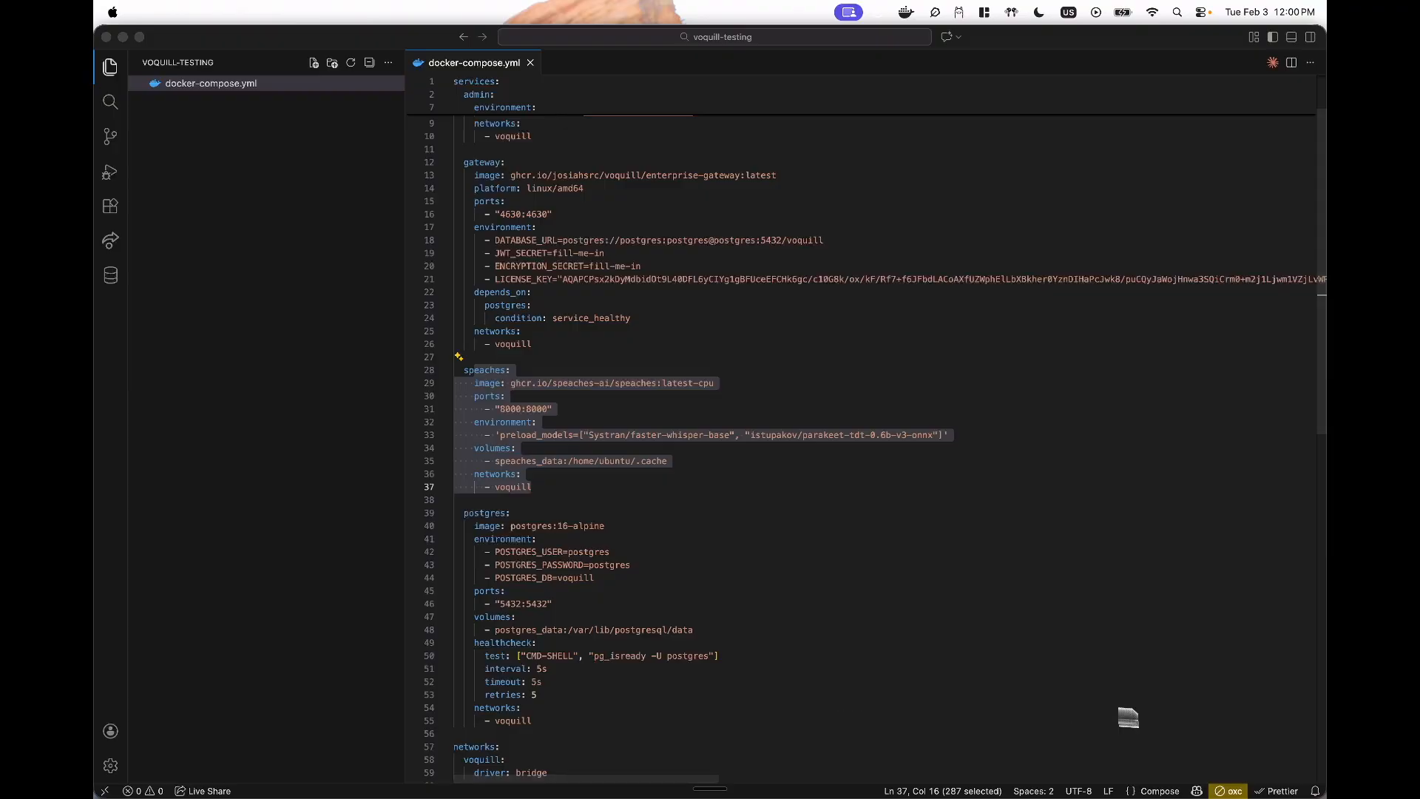
{"action": "left_click", "coordinate": [901, 630]}
- Run docker compose up -d to create the speaches-1 container and speaches_data volume, then return to the docs
{"action": "key", "text": "ctrl+grave"}
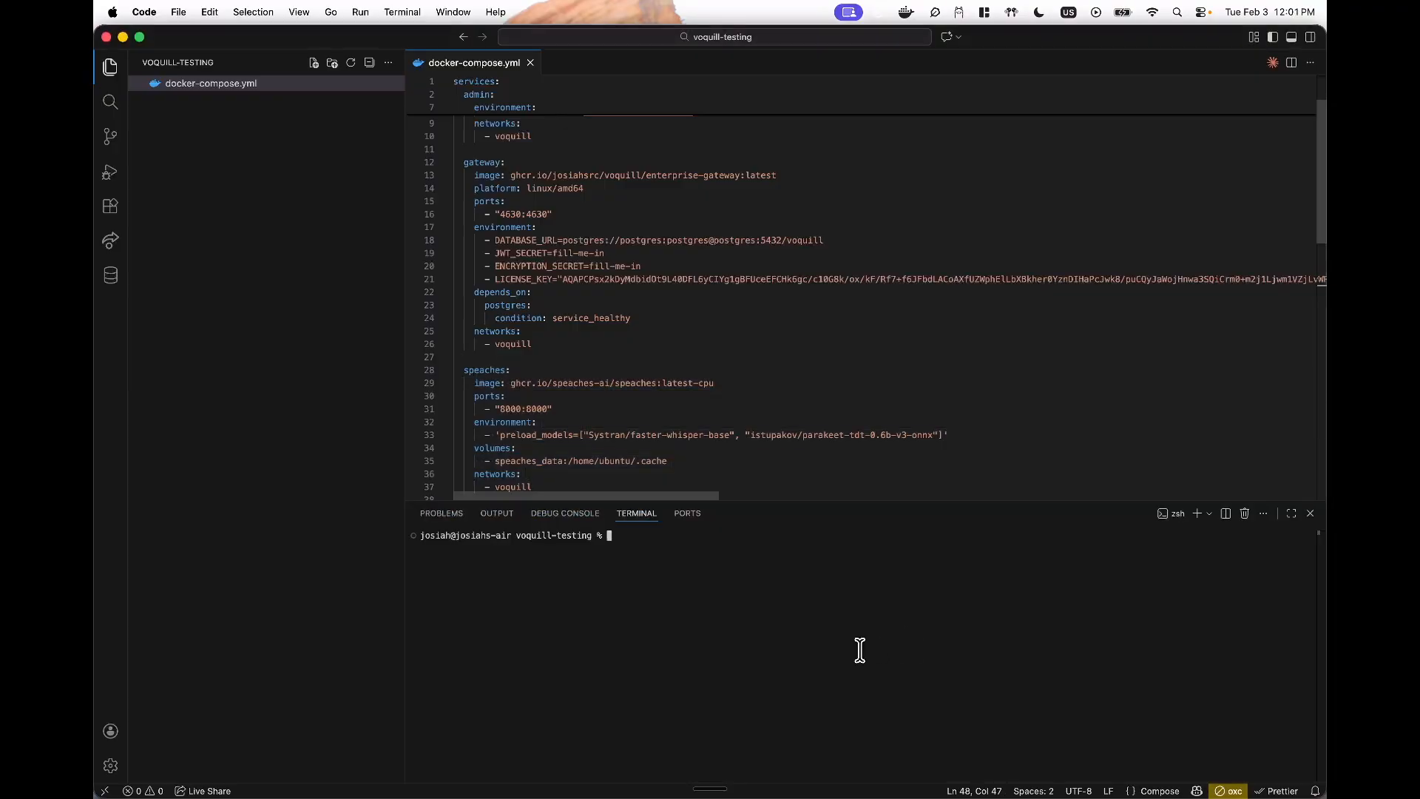
{"action": "scroll", "coordinate": [729, 374], "scroll_direction": "down", "scroll_amount": 2}
{"action": "key", "text": "Up"}
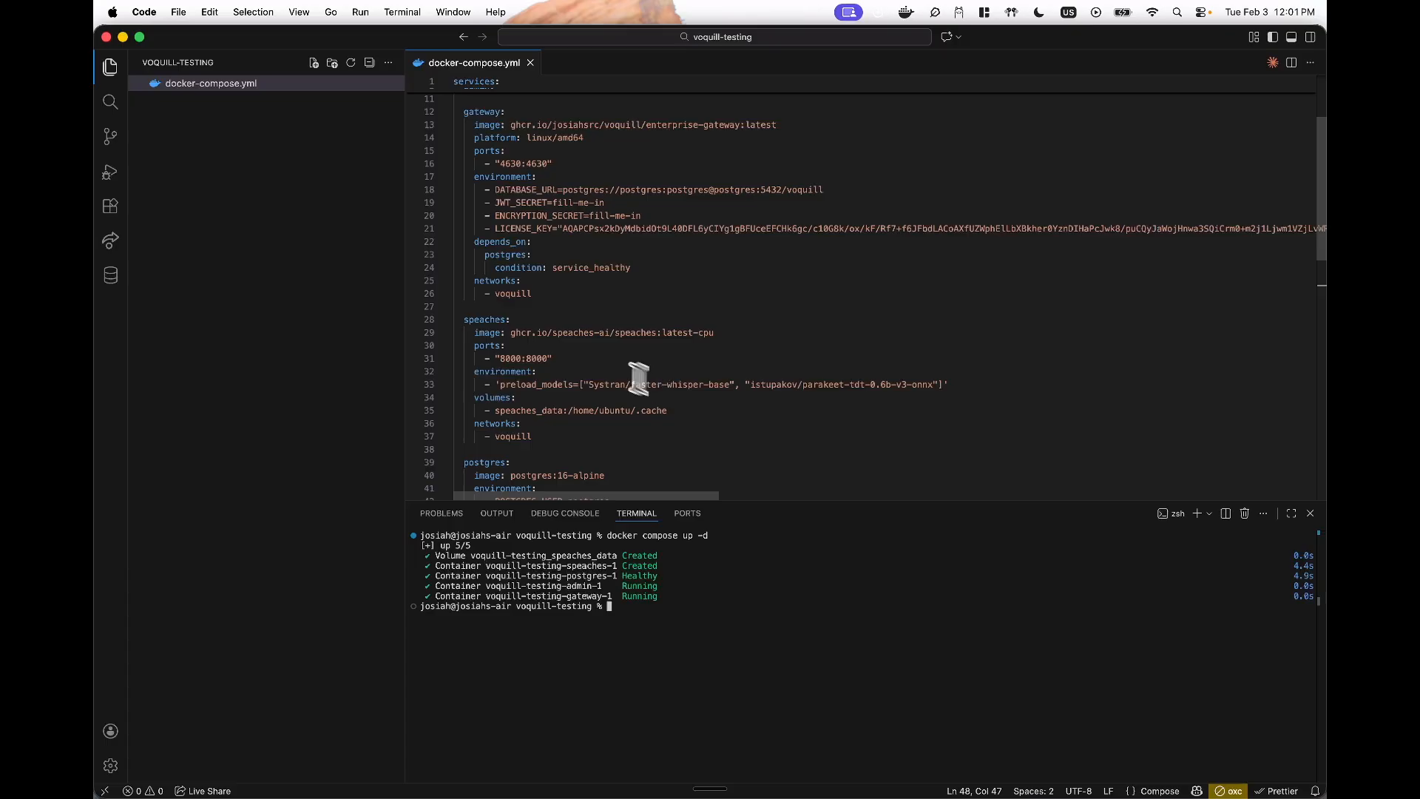
{"action": "key", "text": "super+Tab"}
{"action": "left_click", "coordinate": [469, 386]}
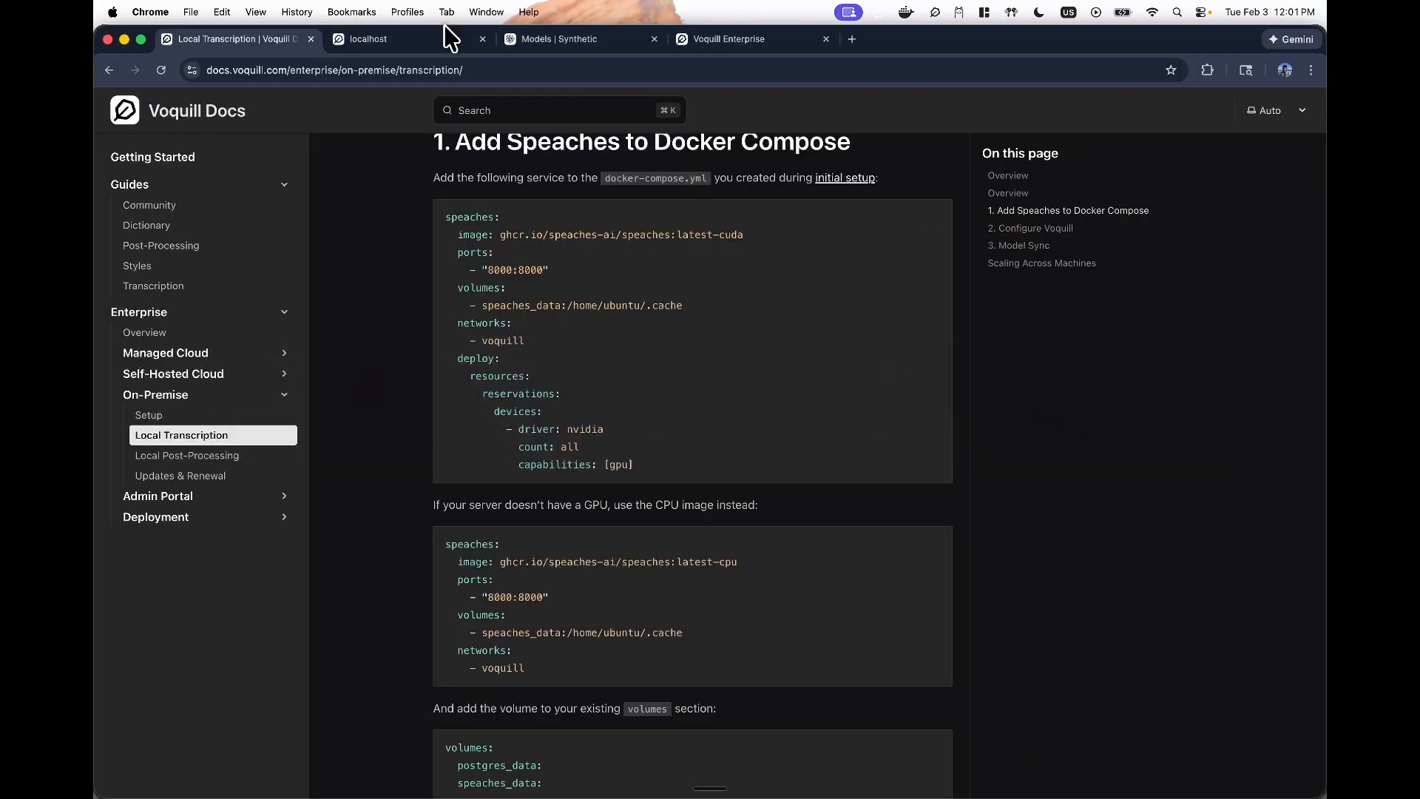
- Close the unreachable localhost tab, keeping the Voquill Enterprise admin page
{"action": "left_click", "coordinate": [356, 44]}
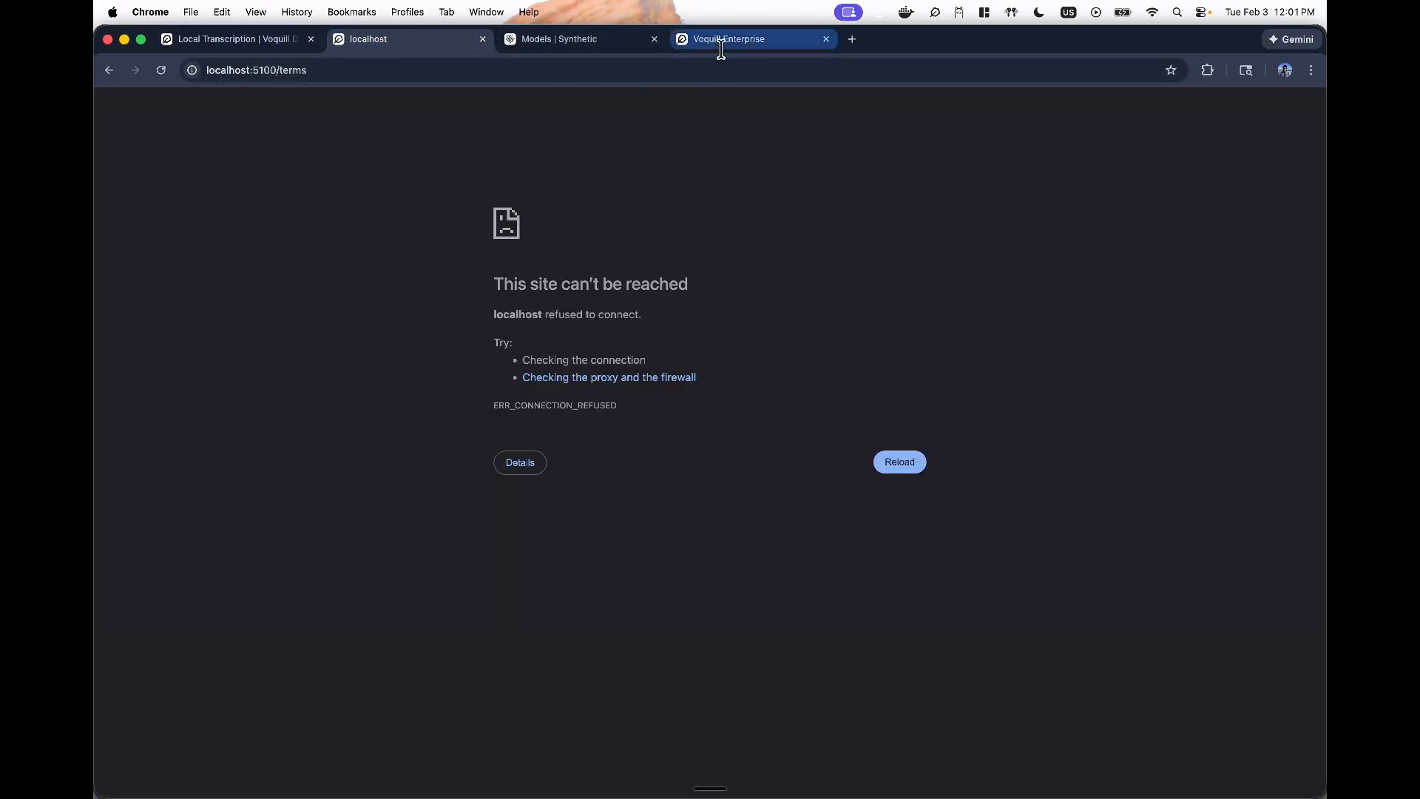
{"action": "left_click", "coordinate": [719, 43]}
{"action": "left_click", "coordinate": [482, 40]}
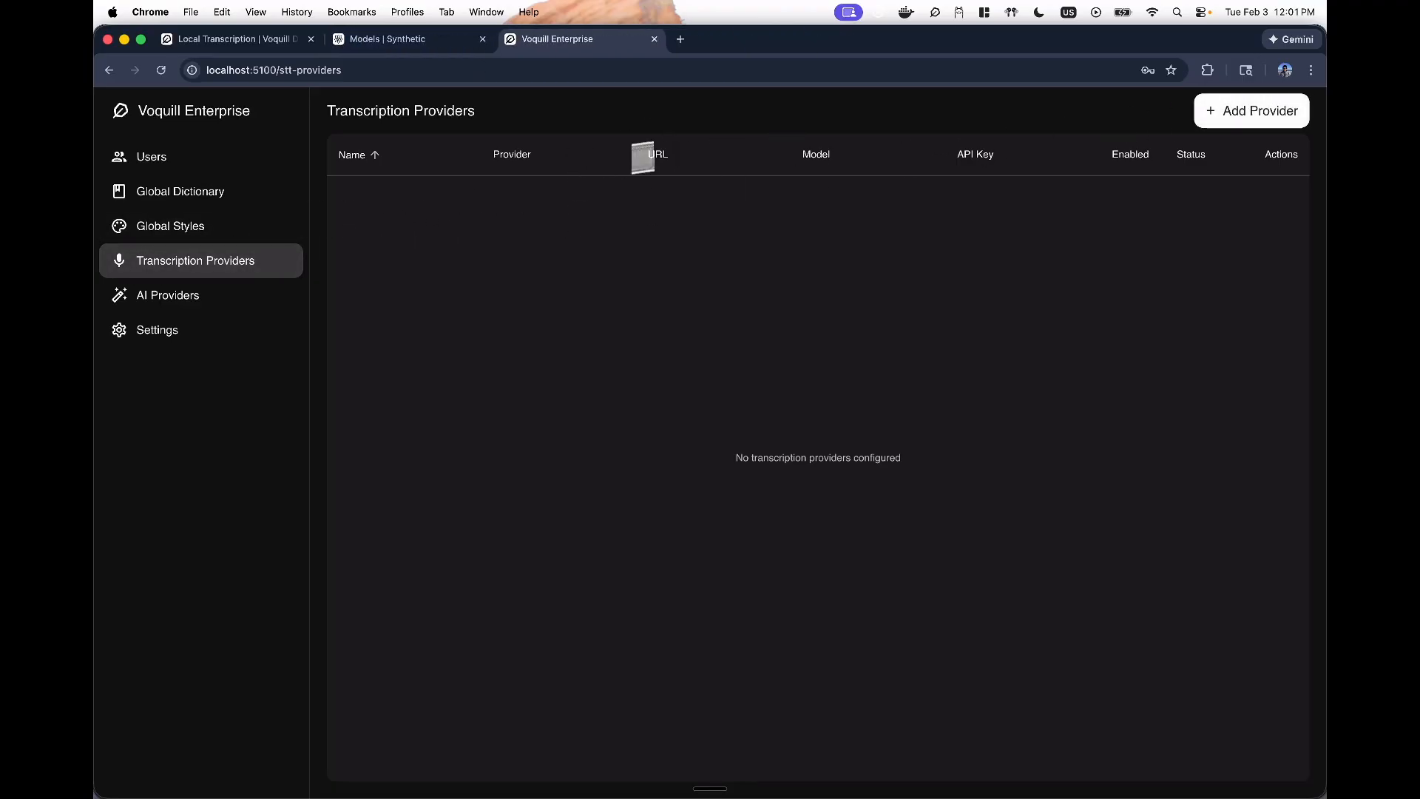
- Add a Speaches transcription provider and name it speaches1
{"action": "left_click", "coordinate": [1235, 118]}
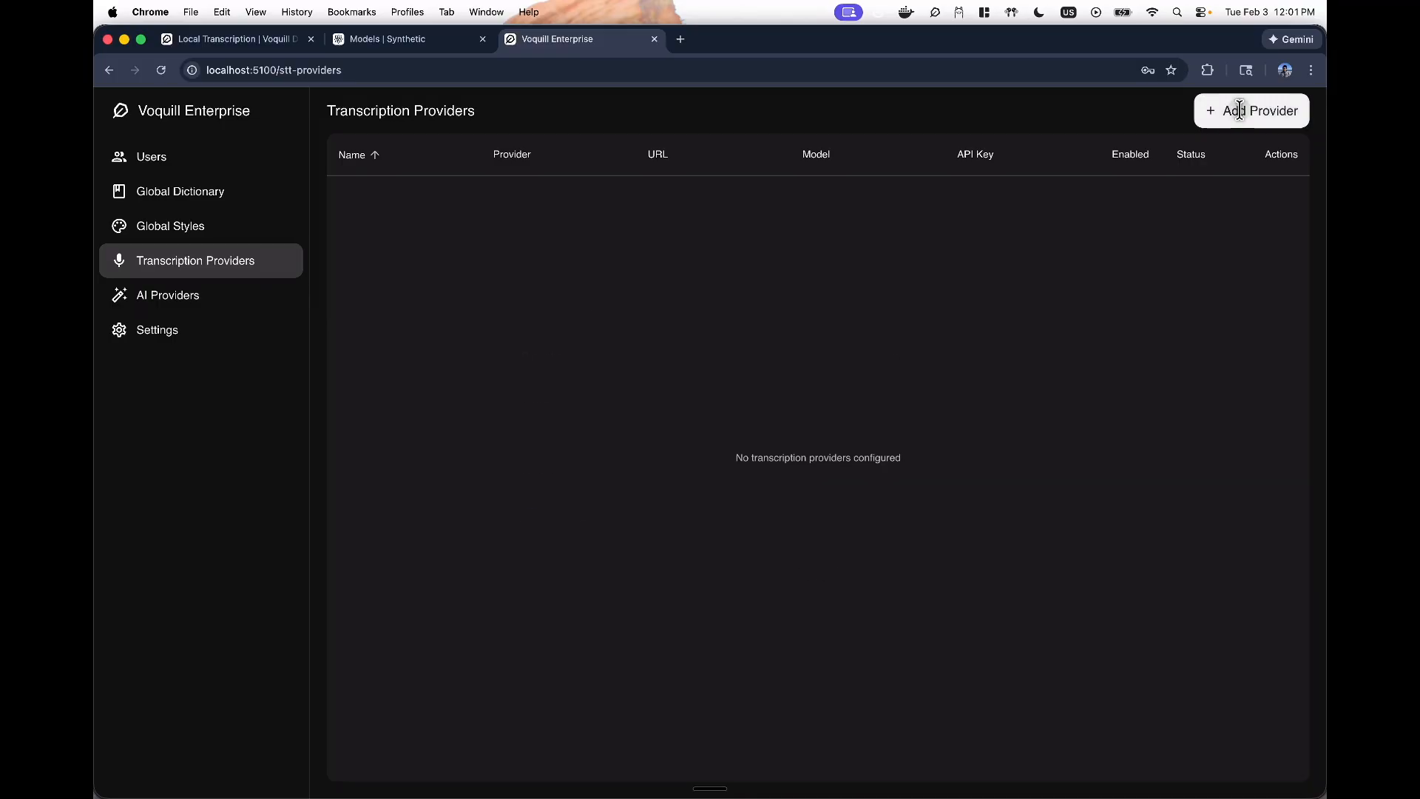
{"action": "left_click", "coordinate": [601, 353]}
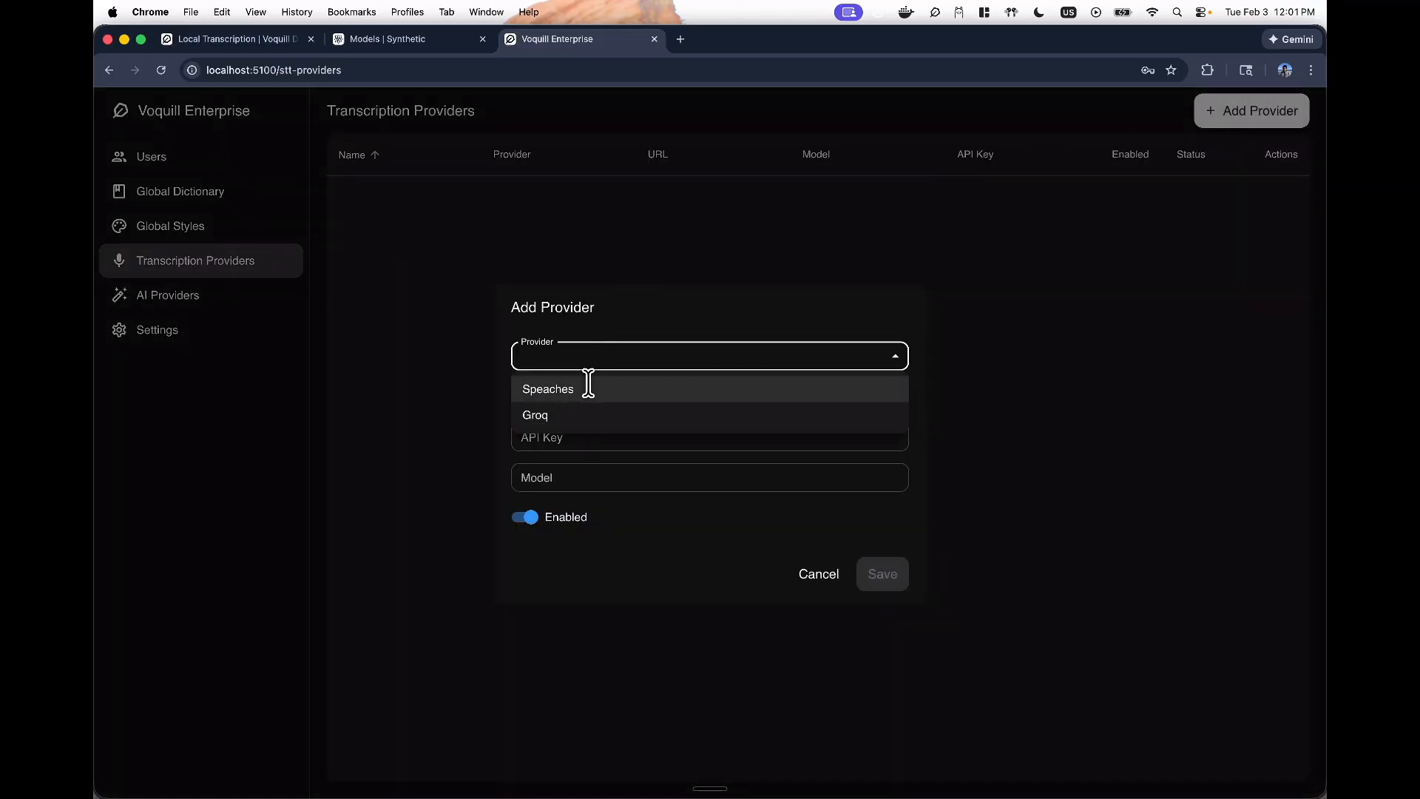
{"action": "left_click", "coordinate": [586, 386]}
{"action": "left_click", "coordinate": [574, 378]}
{"action": "type", "text": "spe"}
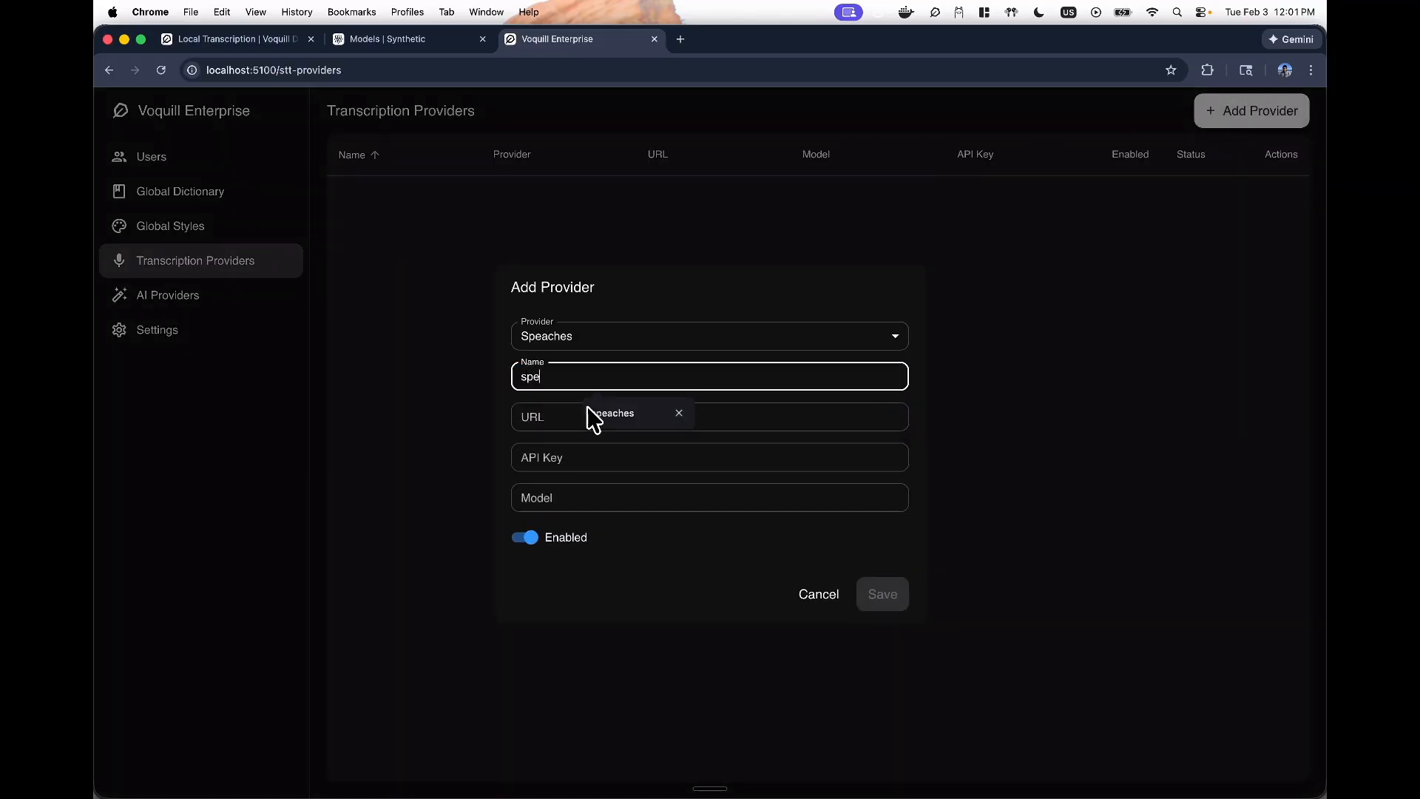
{"action": "type", "text": "aches1"}
{"action": "left_click", "coordinate": [583, 416]}
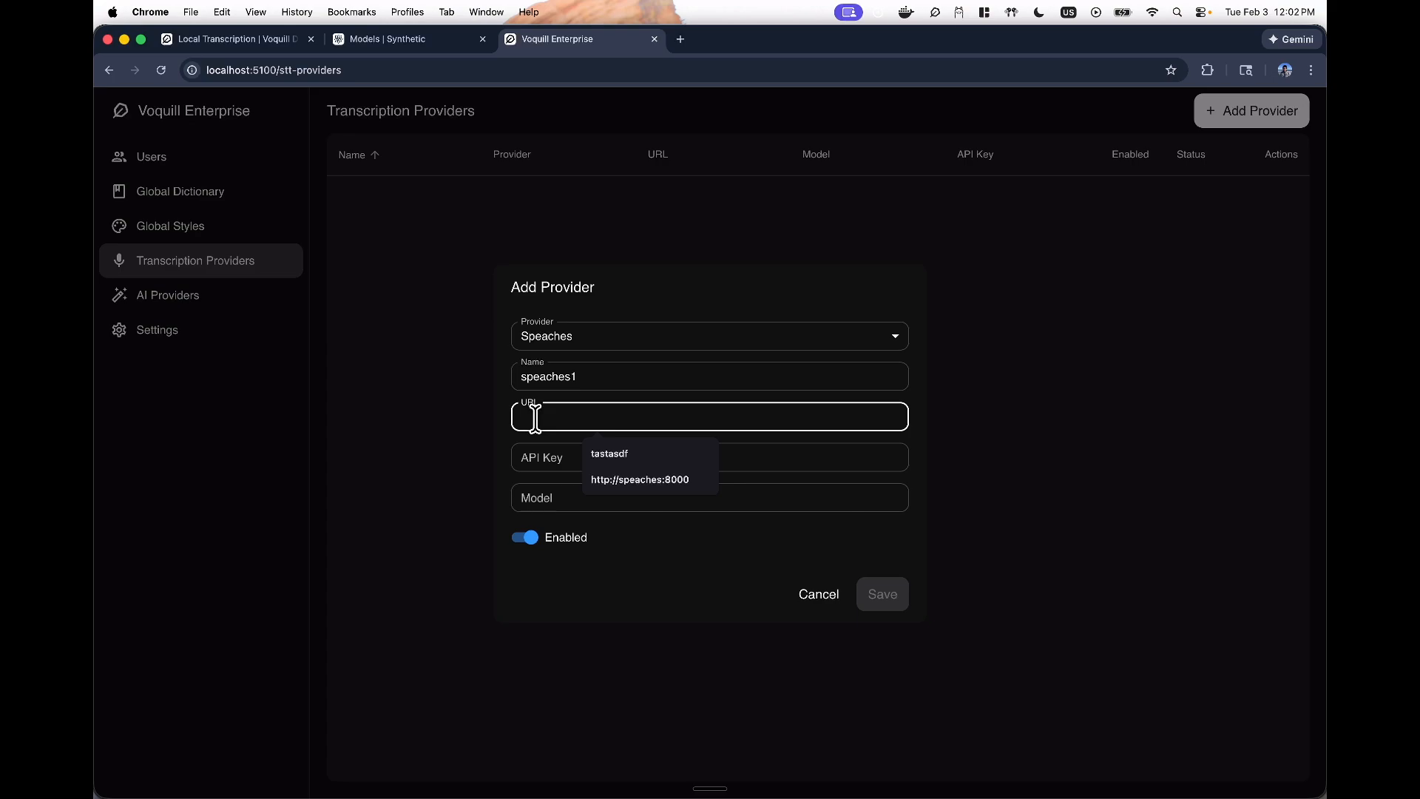
{"action": "key", "text": "super+Tab"}
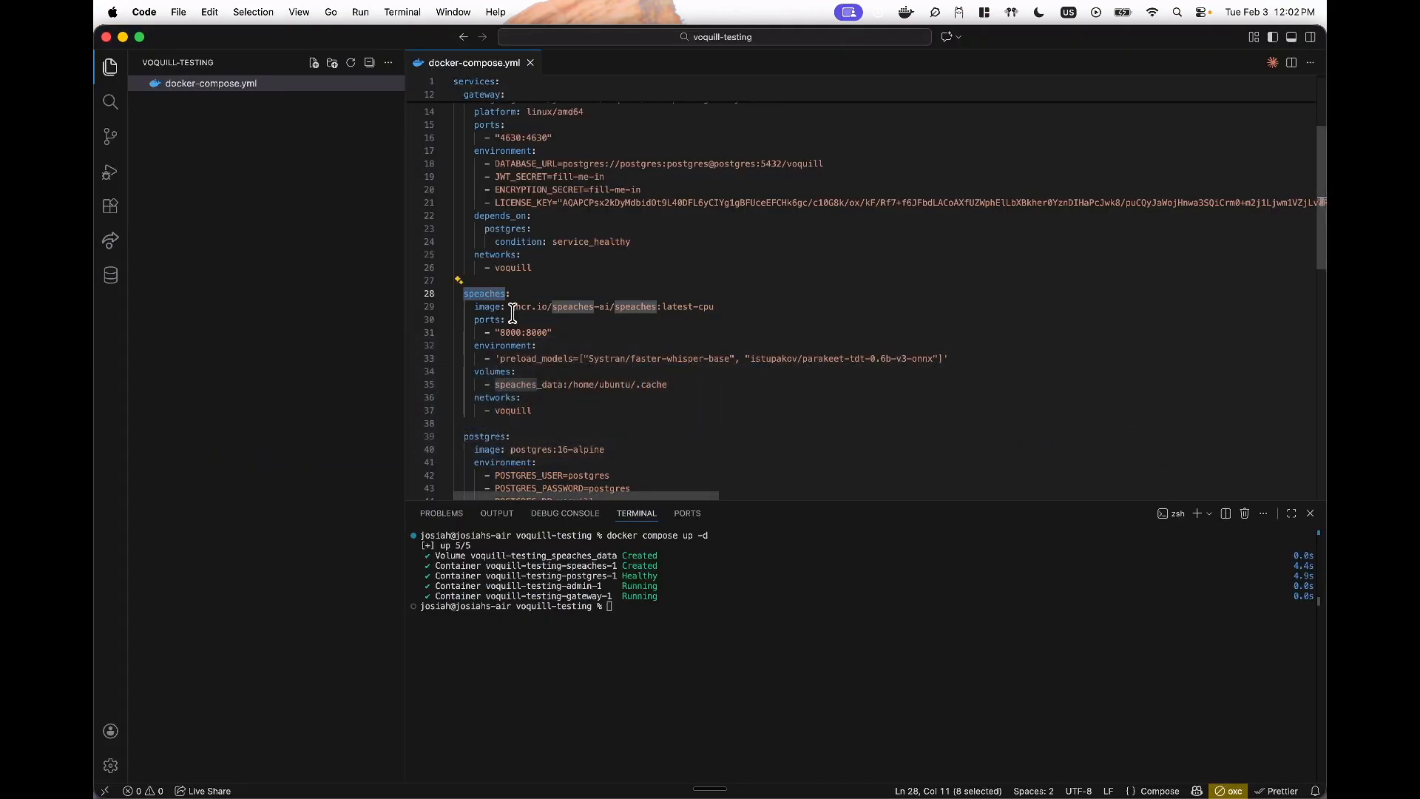
- Look up the speaches service name and its 8000 port in docker-compose.yml
{"action": "left_click", "coordinate": [509, 306]}
{"action": "left_click_drag", "start_coordinate": [463, 298], "coordinate": [548, 385]}
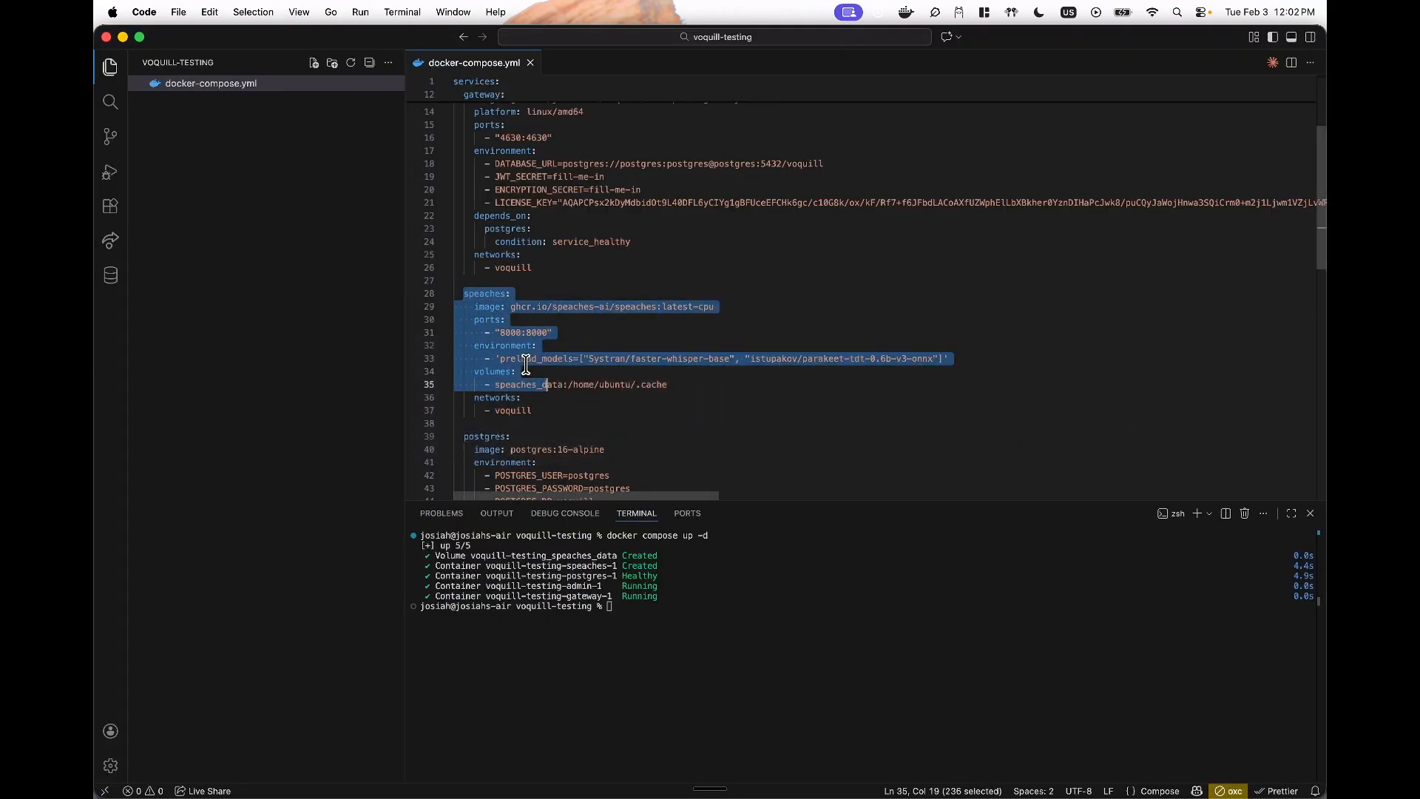
{"action": "double_click", "coordinate": [509, 332]}
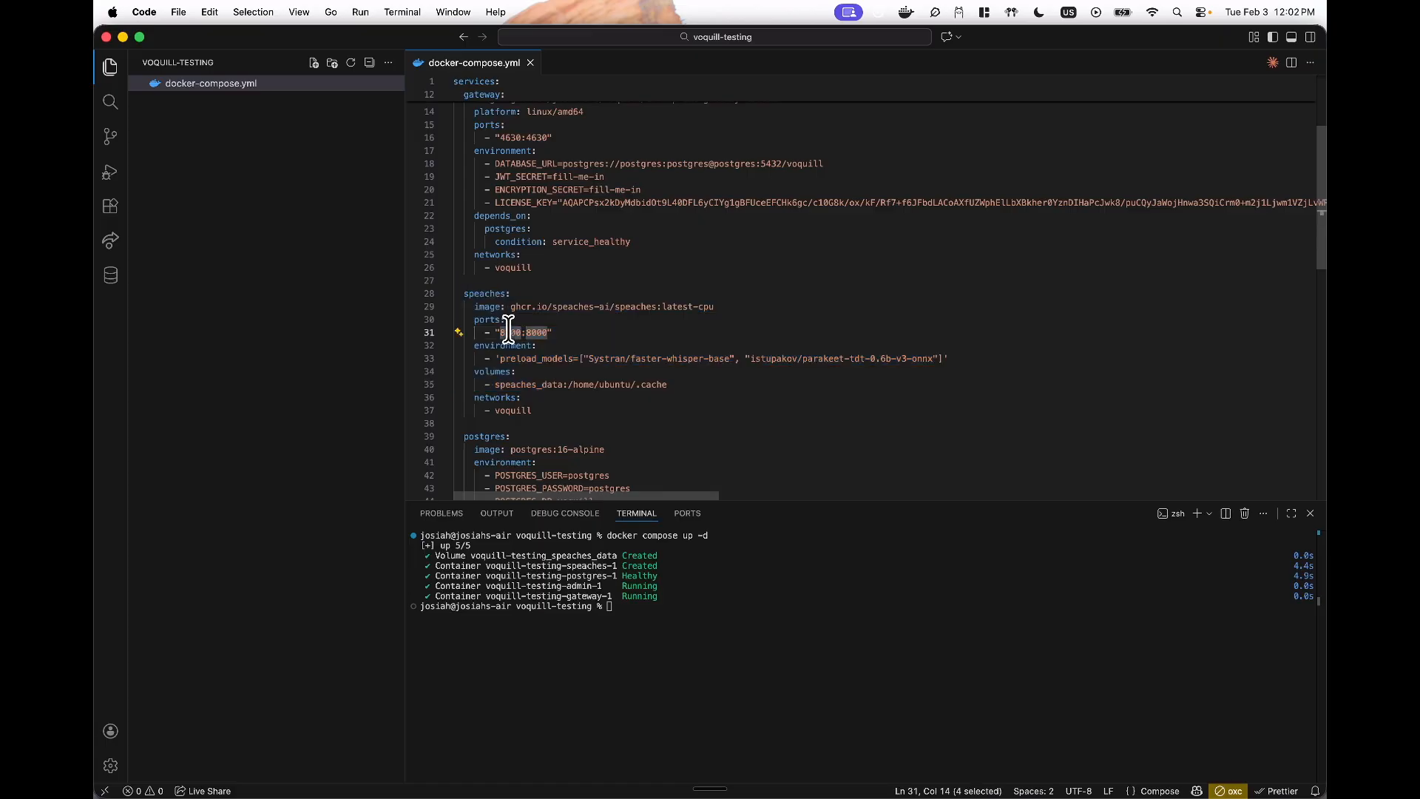
{"action": "double_click", "coordinate": [478, 294]}
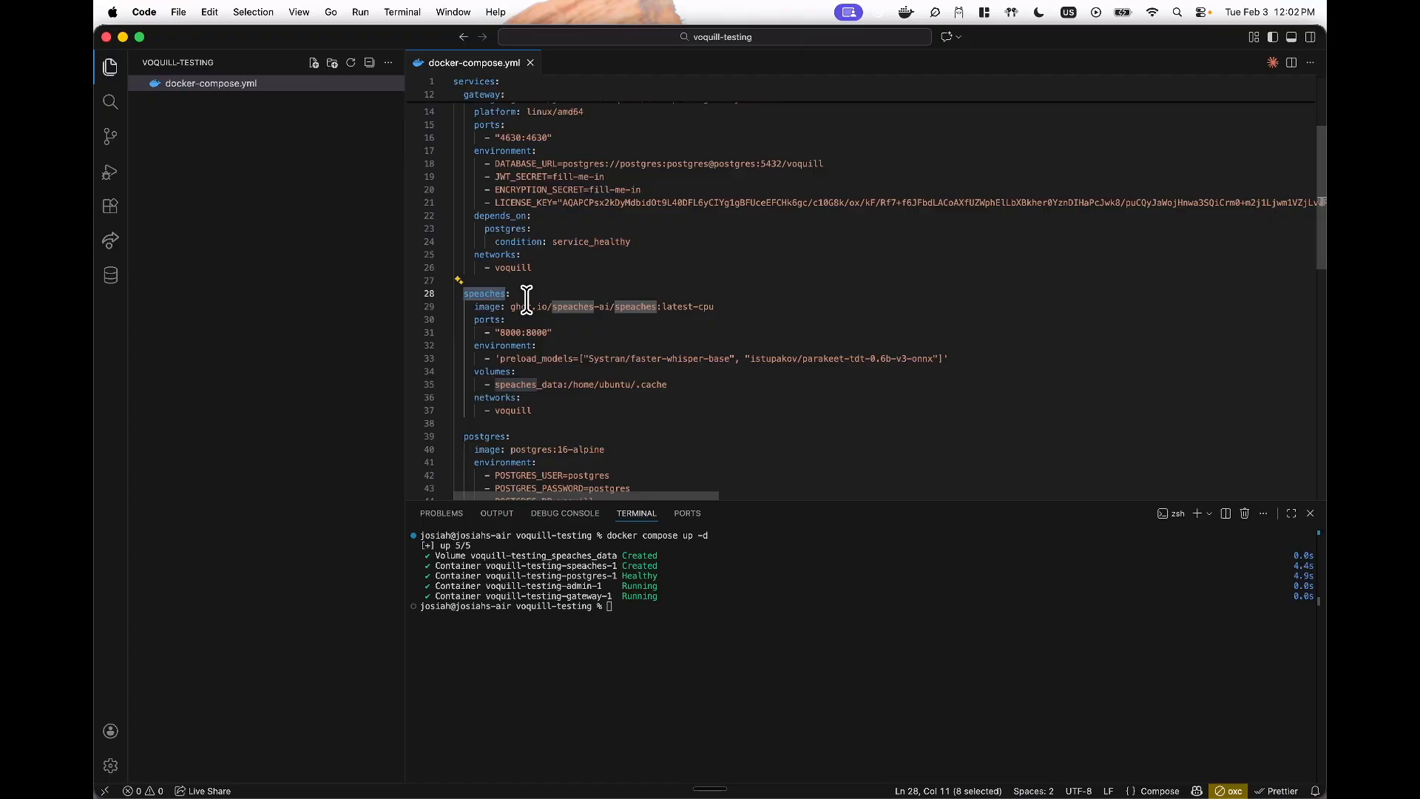
{"action": "key", "text": "super+Tab"}
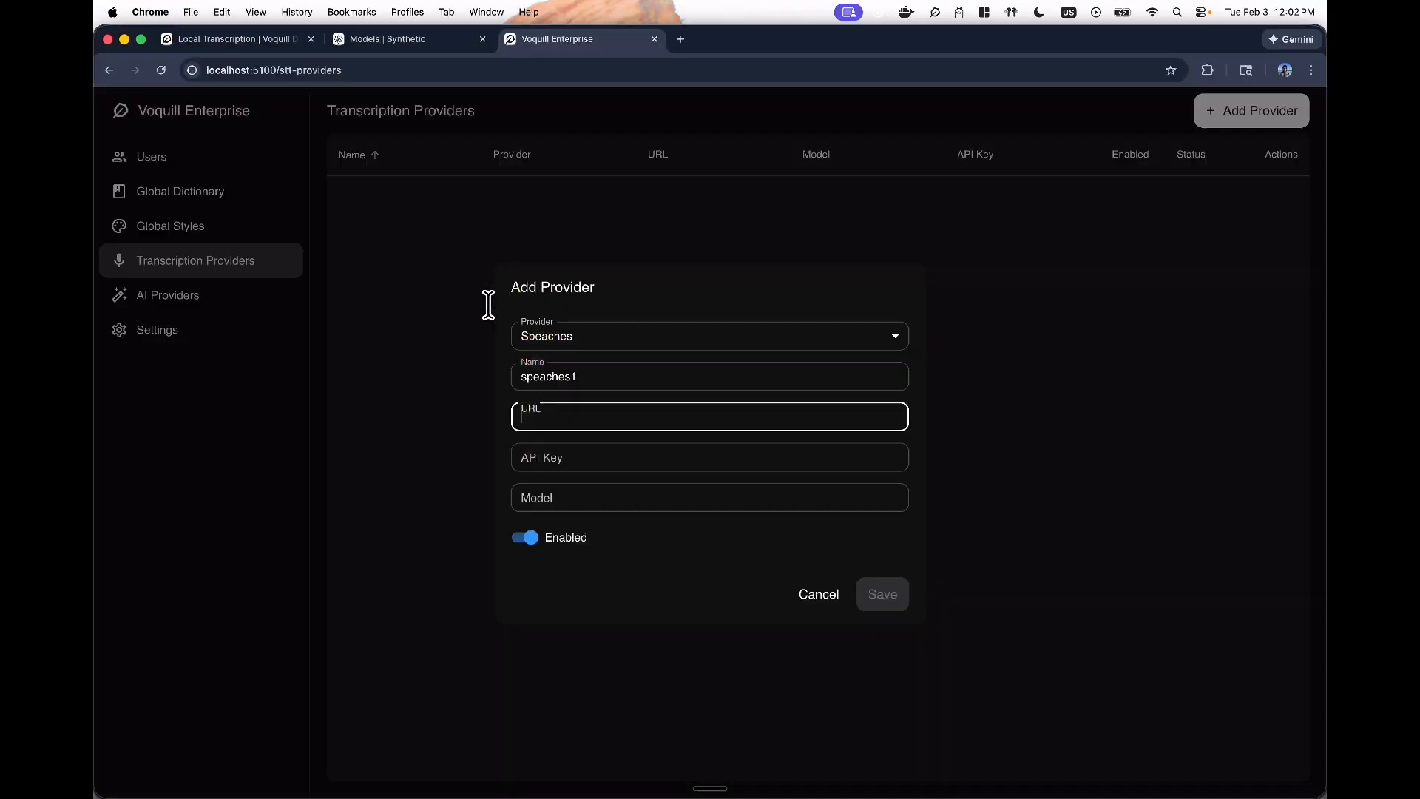
{"action": "left_click", "coordinate": [544, 417]}
{"action": "type", "text": "http"}
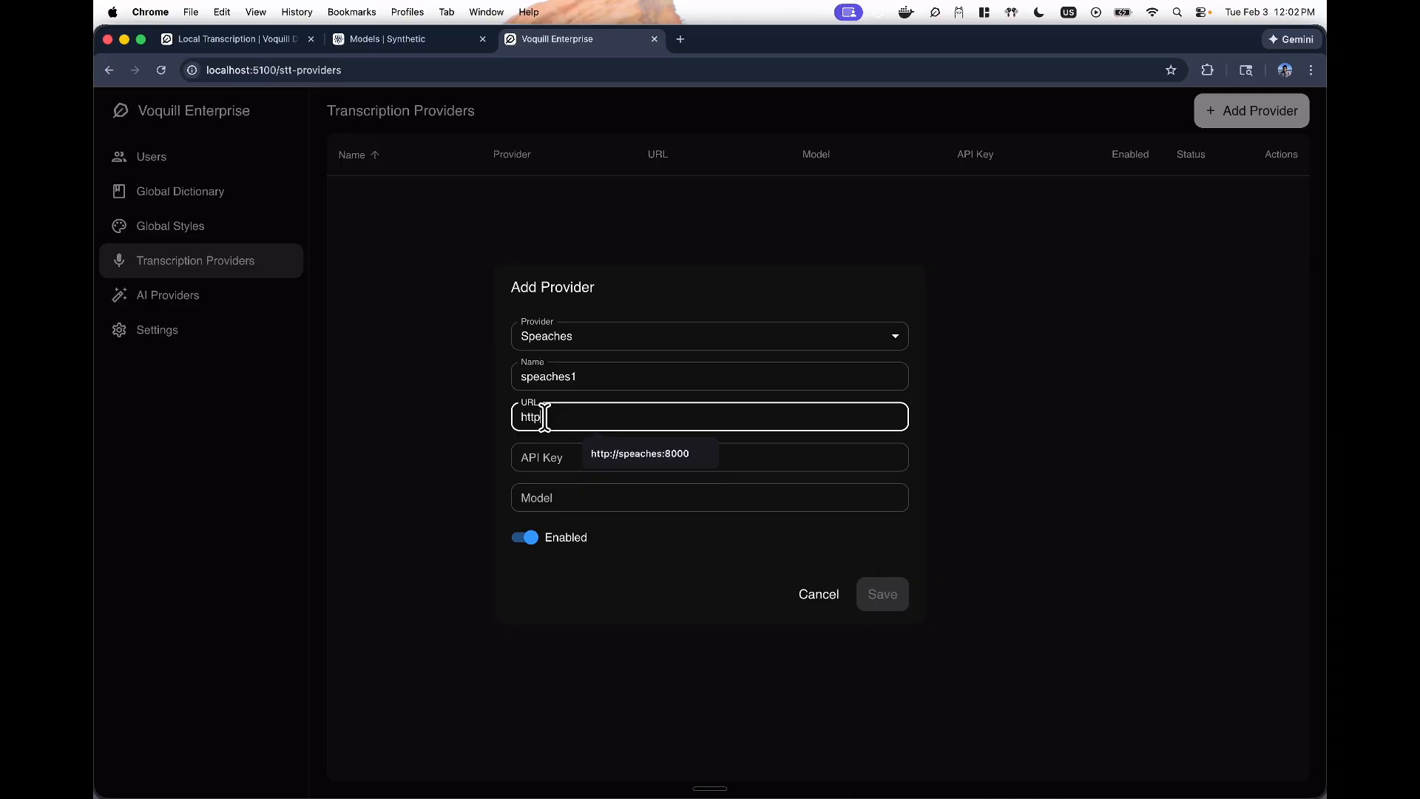
{"action": "type", "text": "://speaches:8000"}
{"action": "left_click", "coordinate": [651, 453]}
{"action": "left_click", "coordinate": [635, 459]}
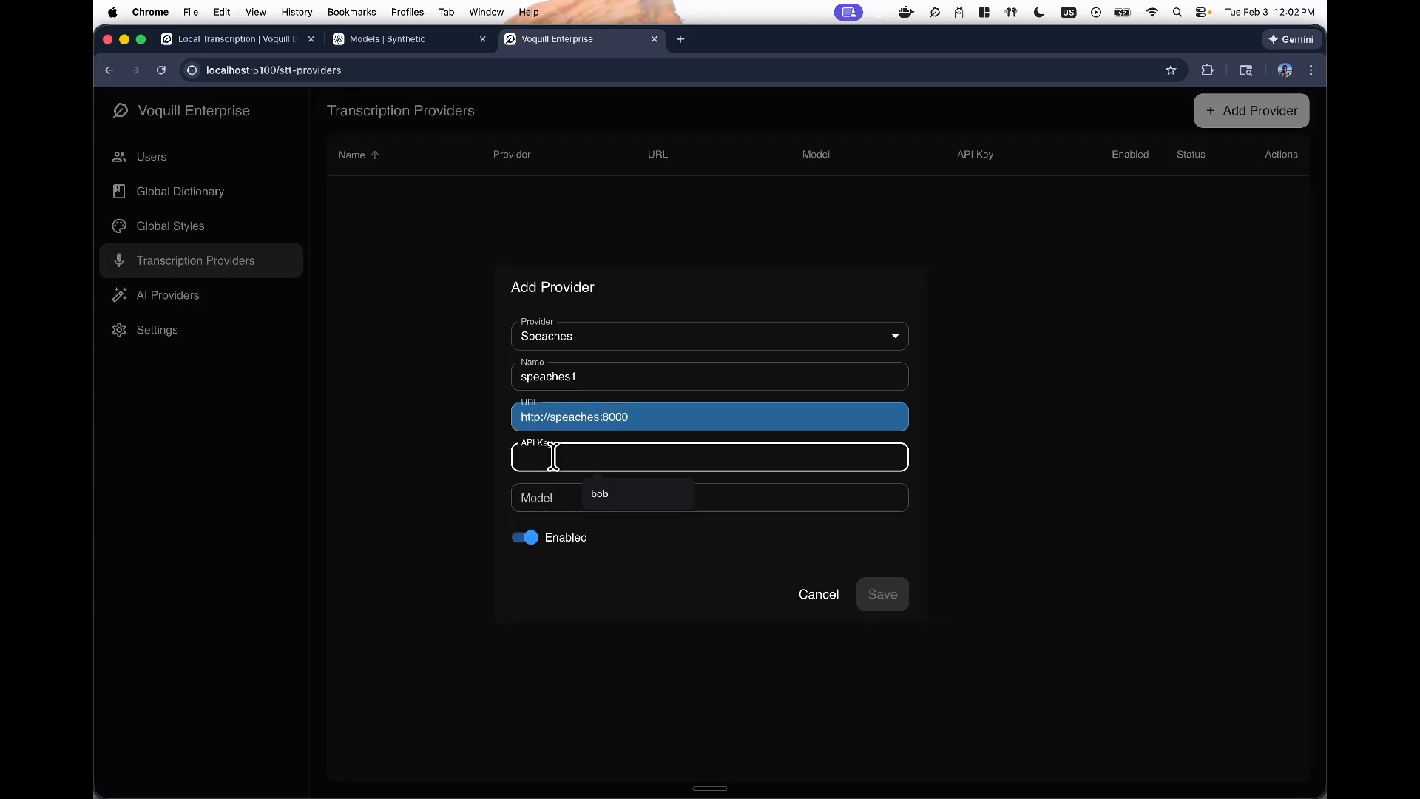
{"action": "left_click", "coordinate": [552, 497]}
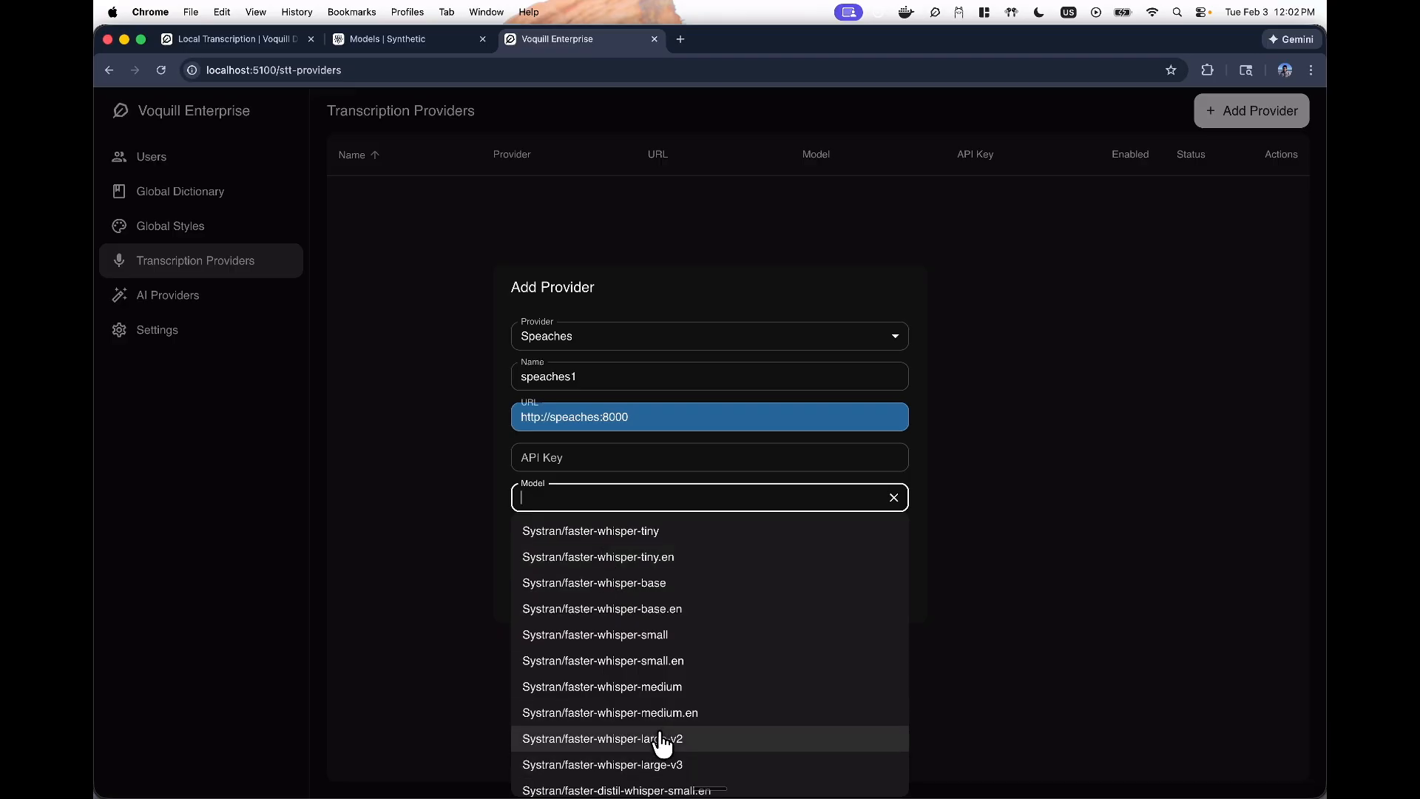
{"action": "left_click", "coordinate": [660, 586]}
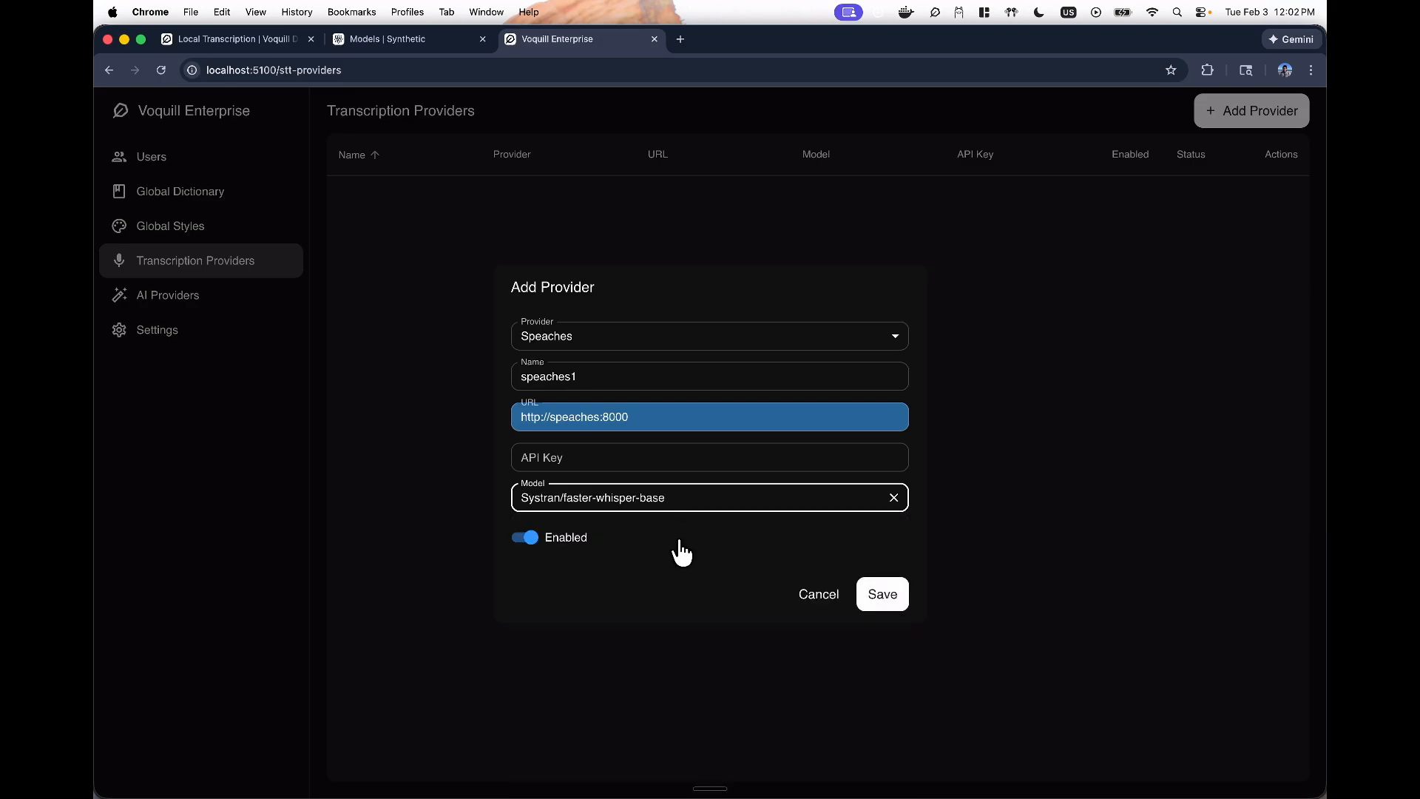
{"action": "left_click", "coordinate": [871, 602]}
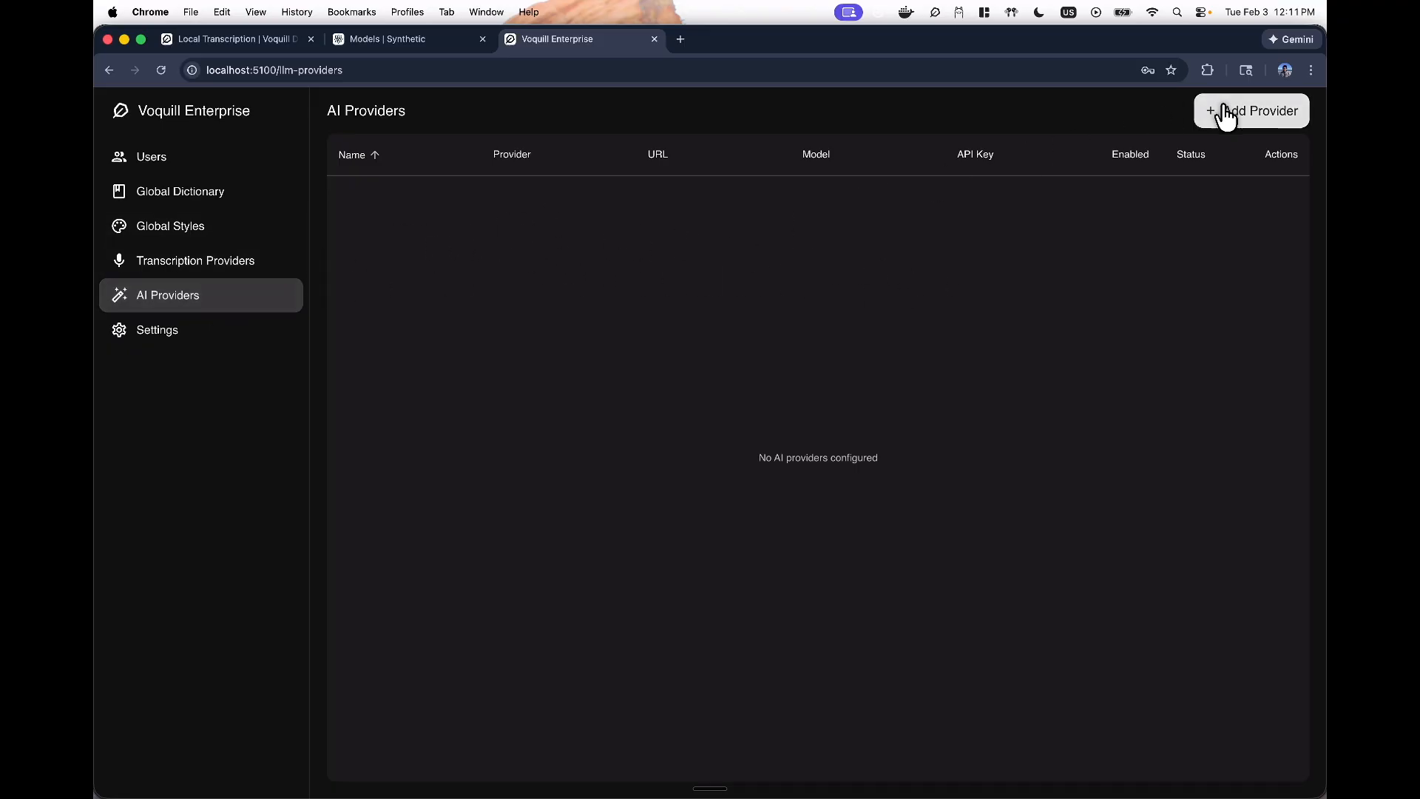
- Open the Add Provider dialog from the empty AI Providers page
{"action": "left_click", "coordinate": [1250, 122]}
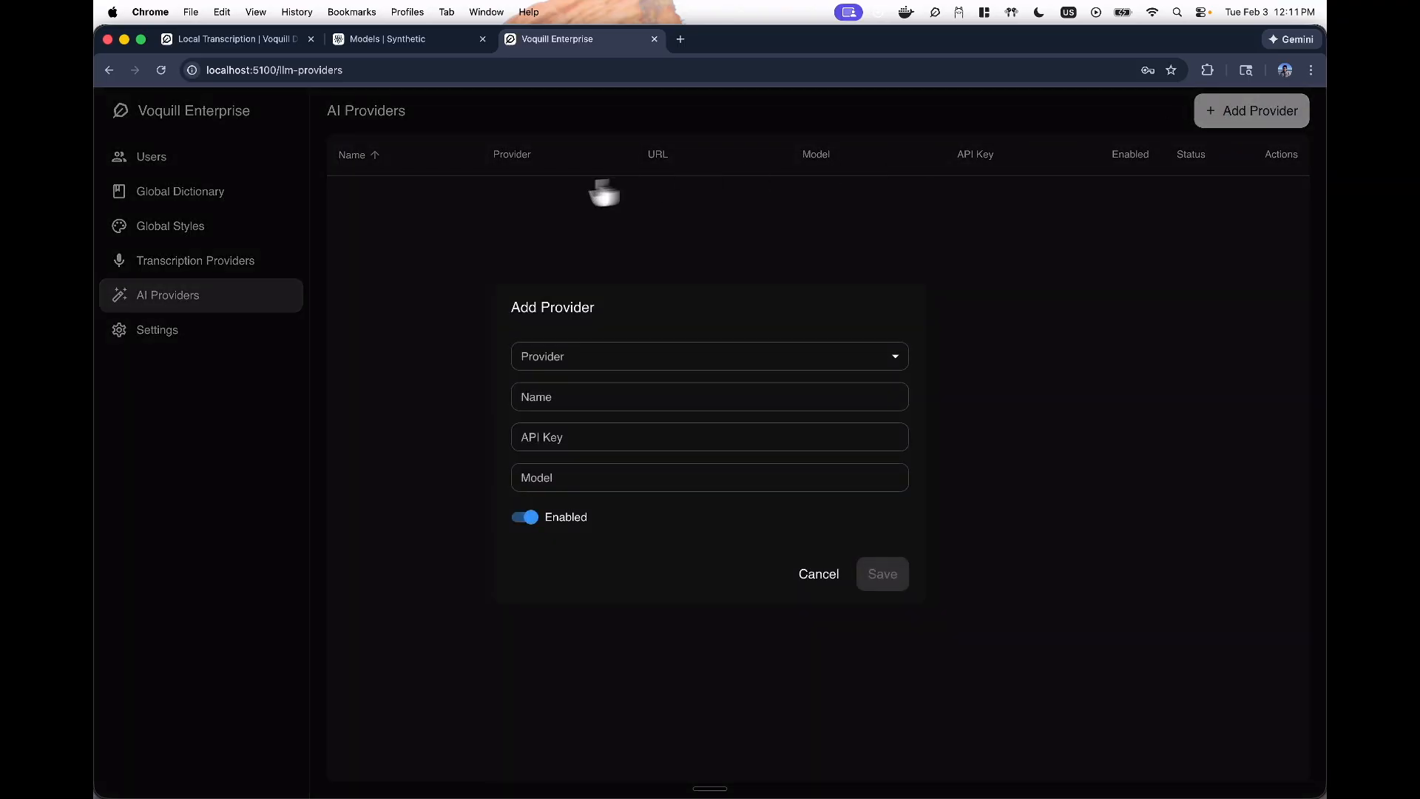
- Choose Synthetic AI as the provider, name it synthai, and paste its API key
{"action": "left_click", "coordinate": [578, 361]}
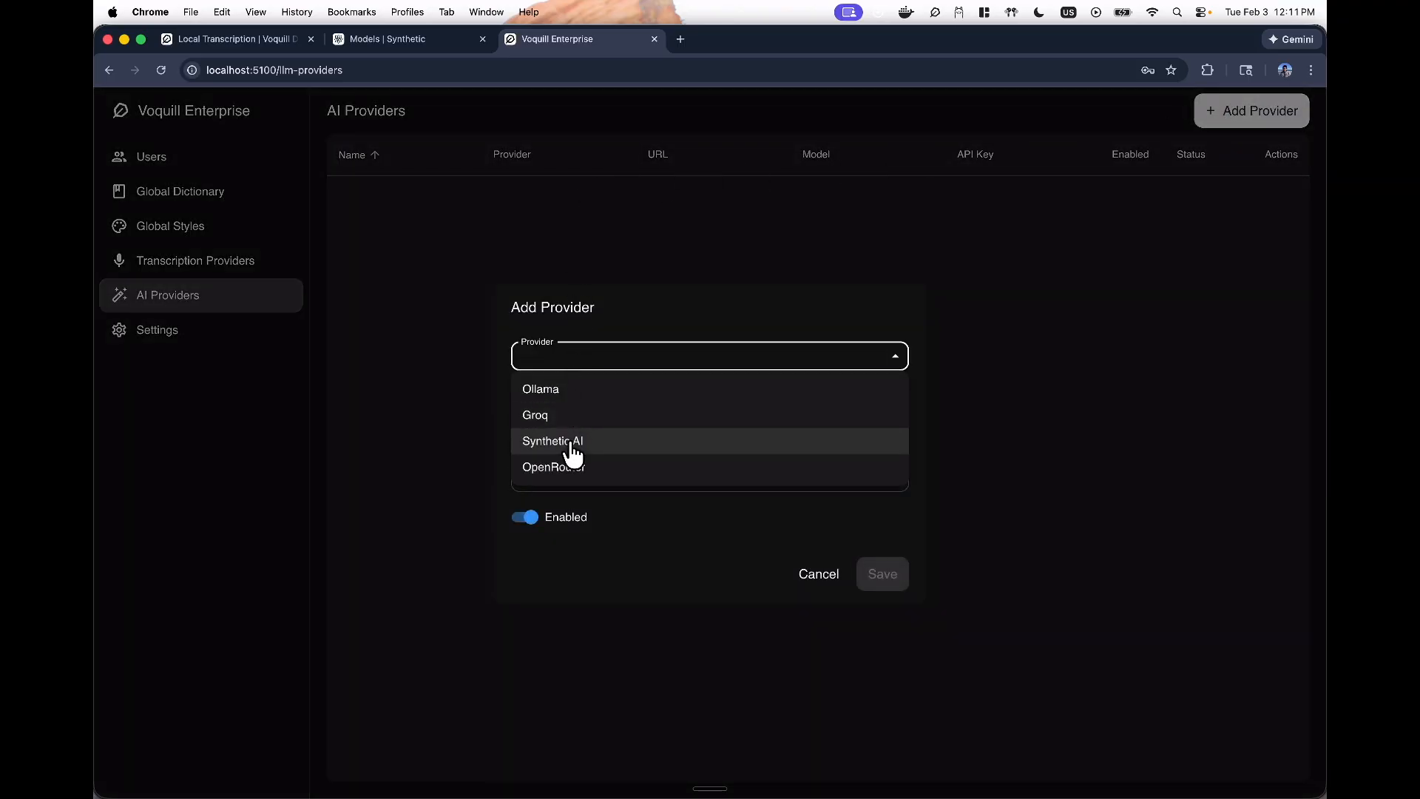
{"action": "left_click", "coordinate": [579, 442]}
{"action": "left_click", "coordinate": [565, 398]}
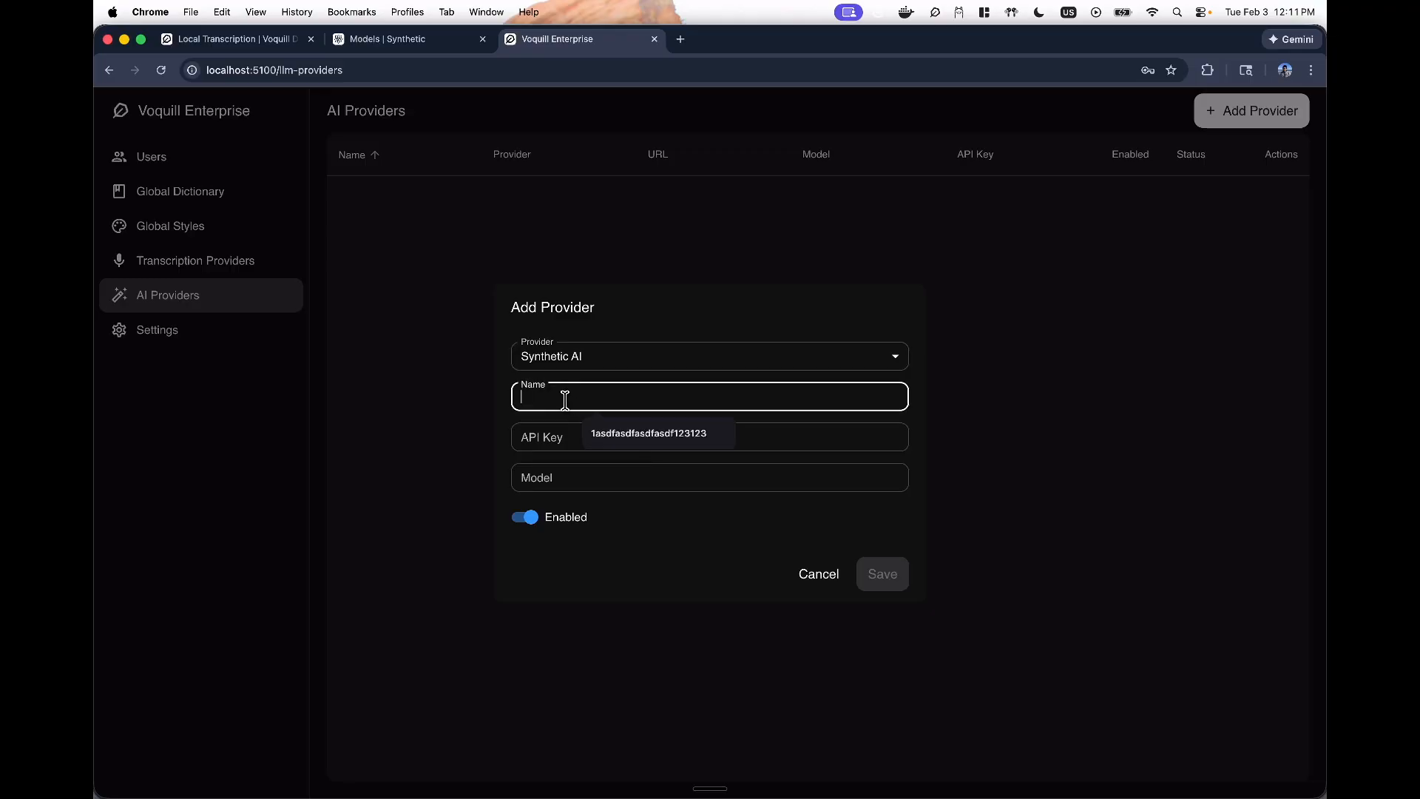
{"action": "type", "text": "synth"}
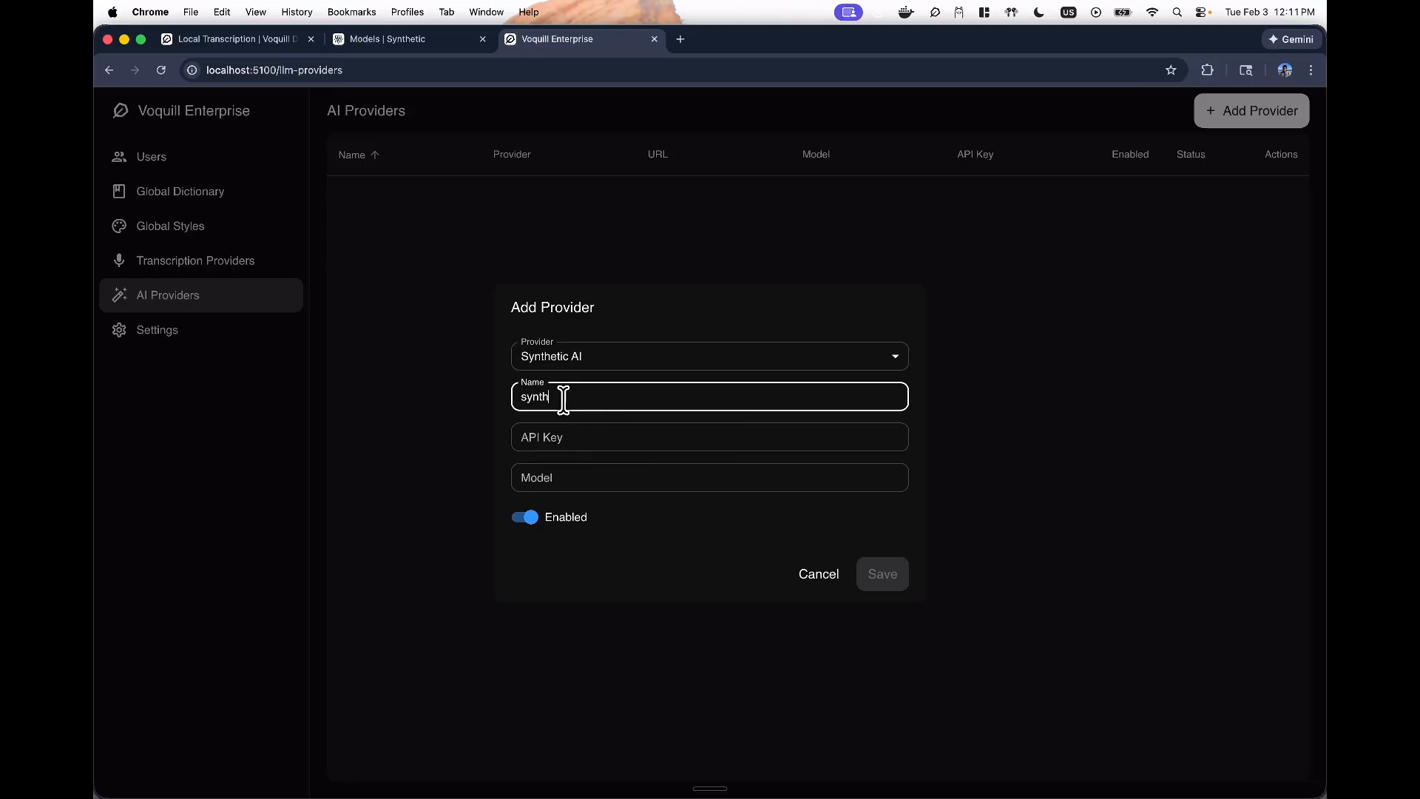
{"action": "type", "text": "ai"}
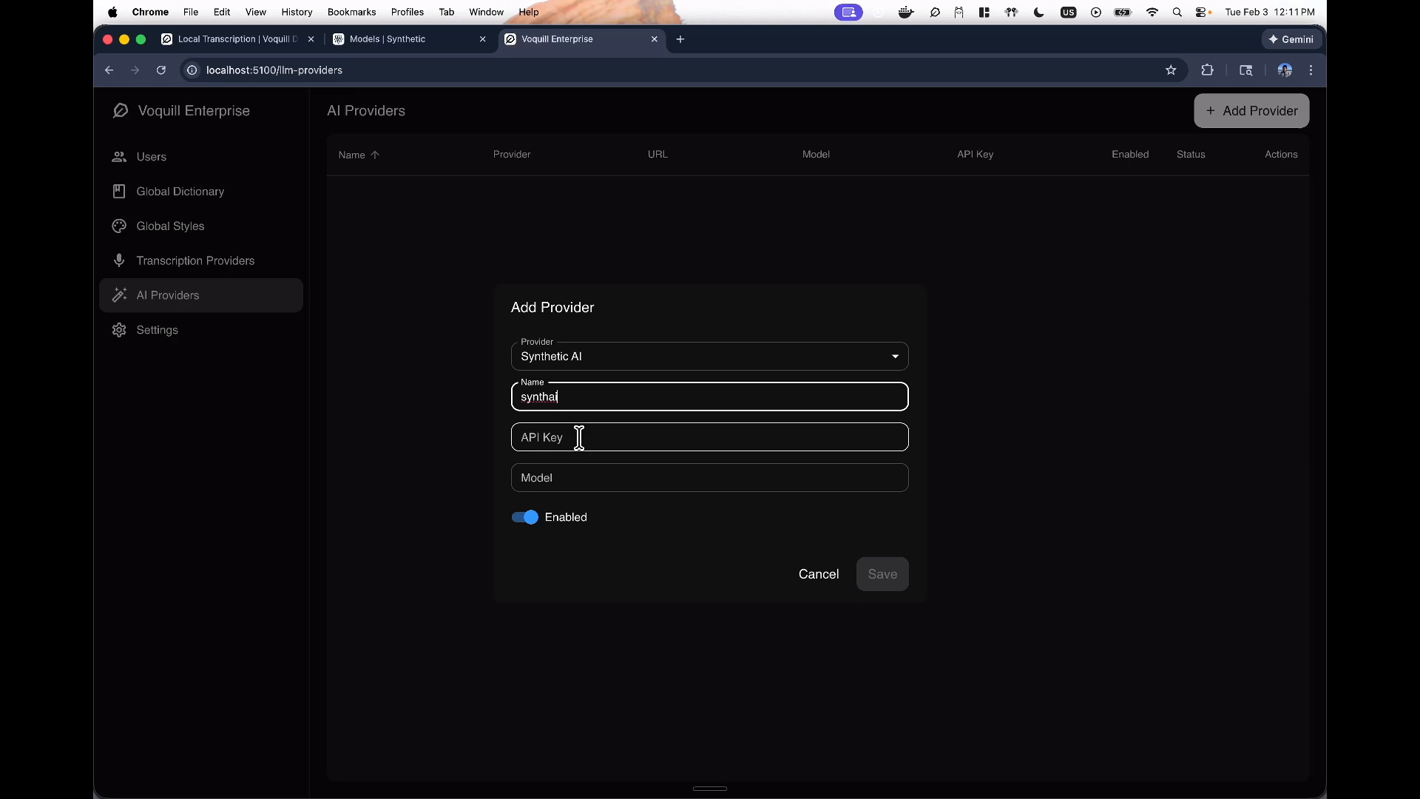
{"action": "left_click", "coordinate": [580, 437]}
{"action": "left_click", "coordinate": [700, 682]}
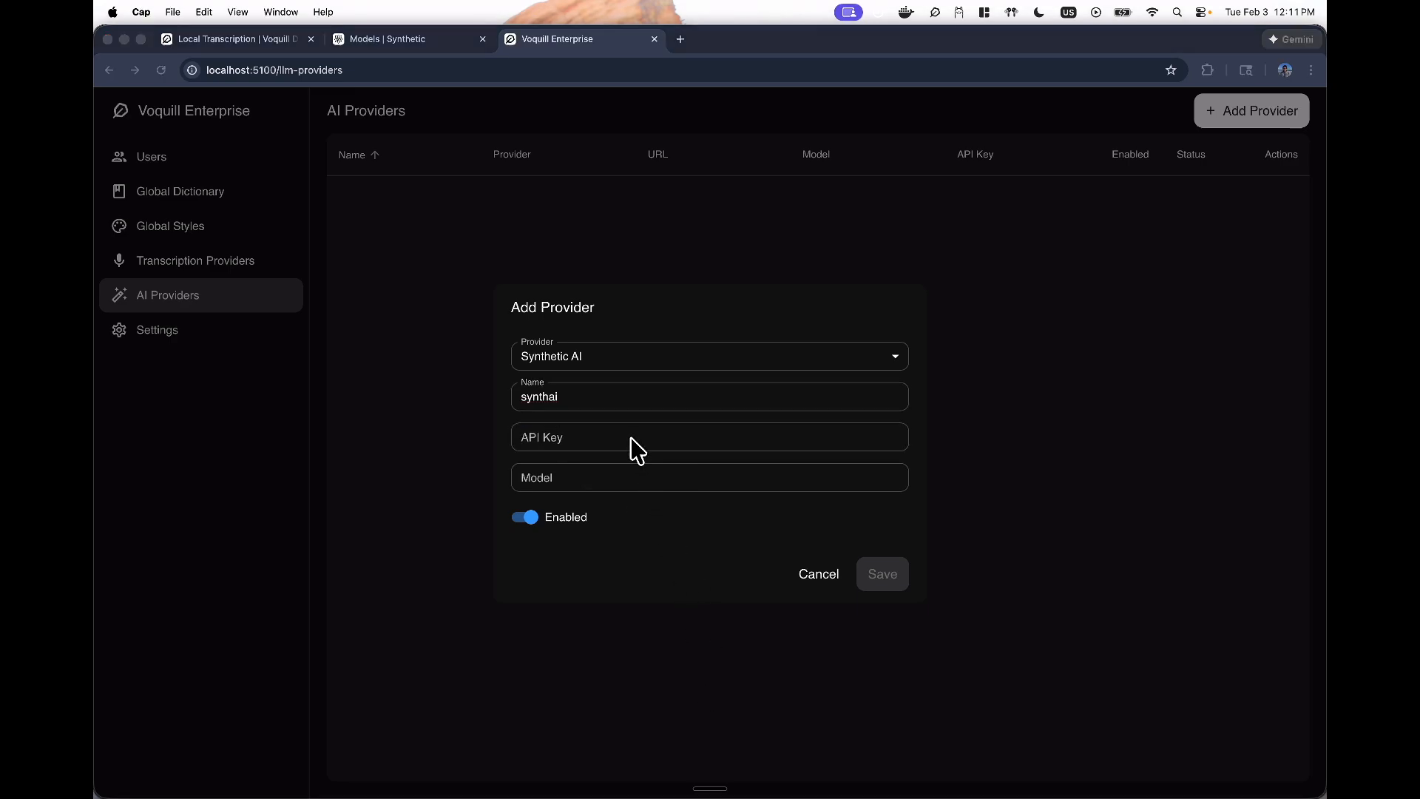
{"action": "left_click", "coordinate": [538, 438]}
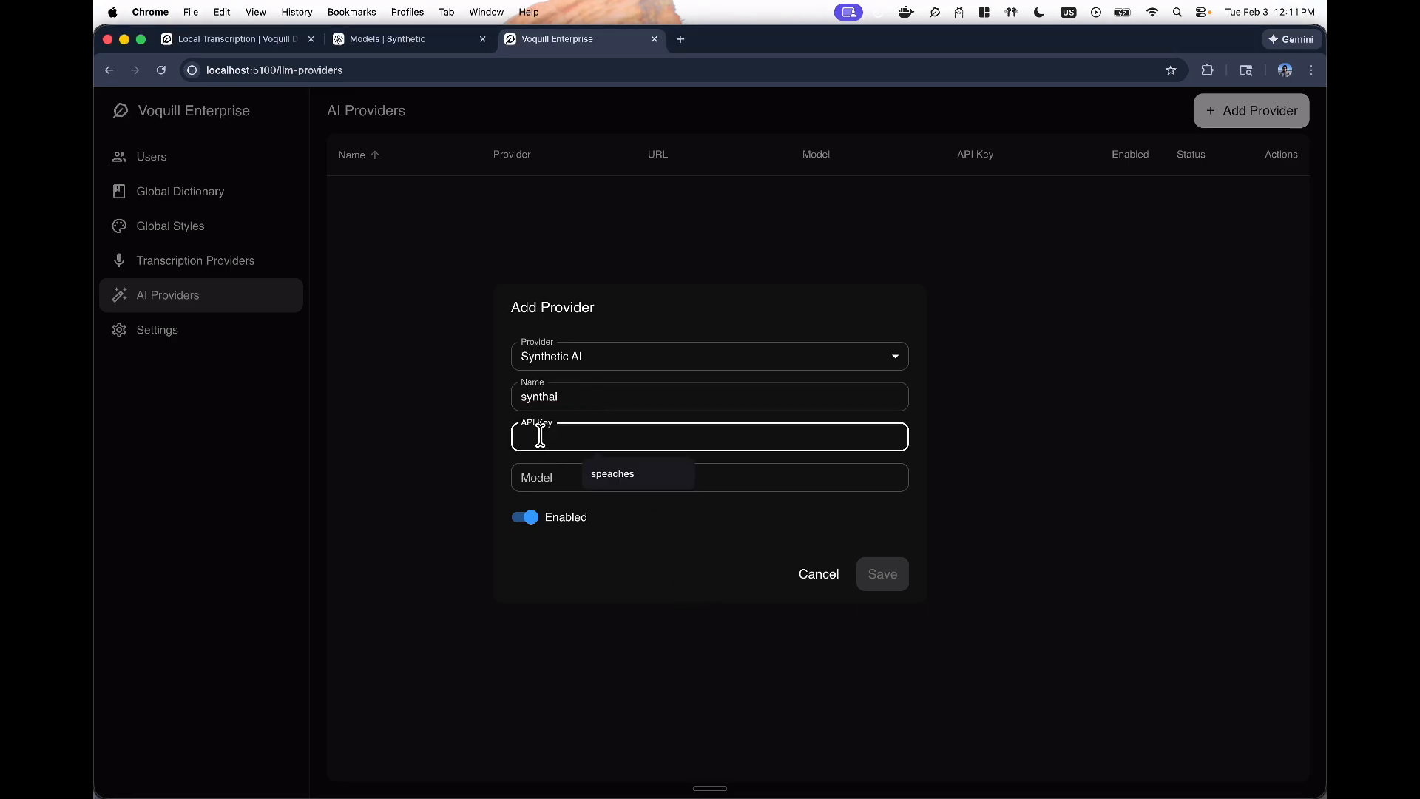
{"action": "key", "text": "super+v"}
- Paste hf:openai/gpt-oss-120b from the Synthetic docs as the model and save the provider
{"action": "left_click", "coordinate": [591, 478]}
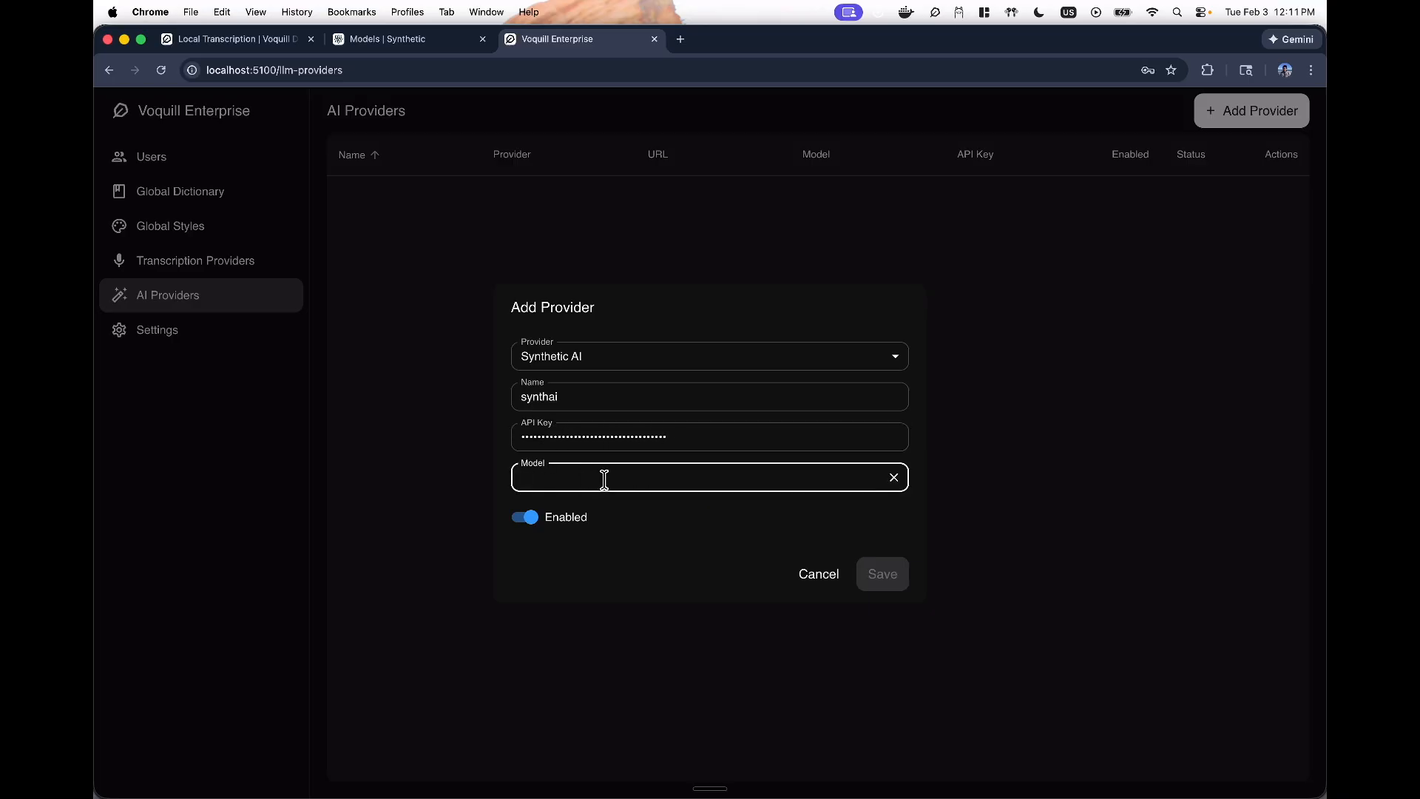
{"action": "left_click", "coordinate": [459, 39]}
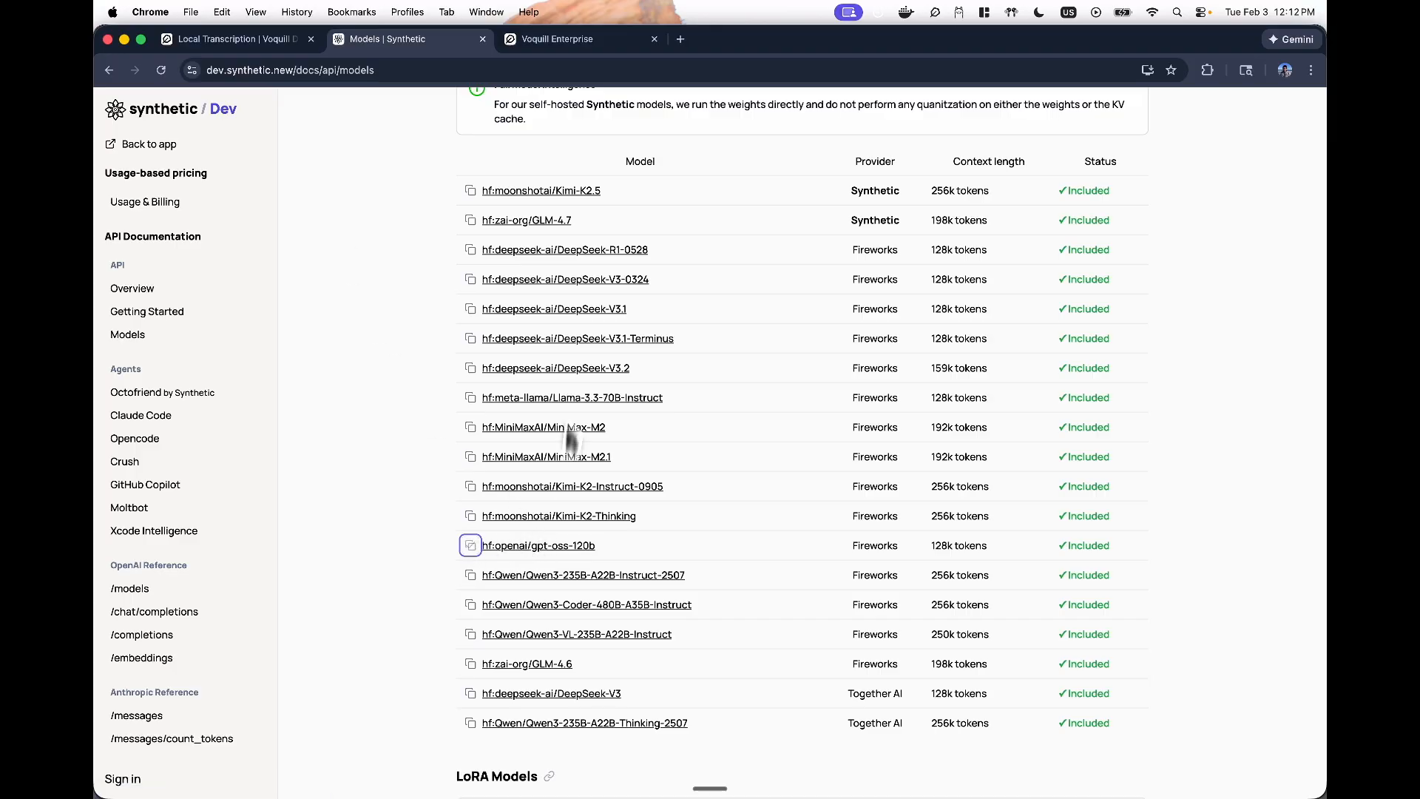
{"action": "left_click", "coordinate": [539, 48]}
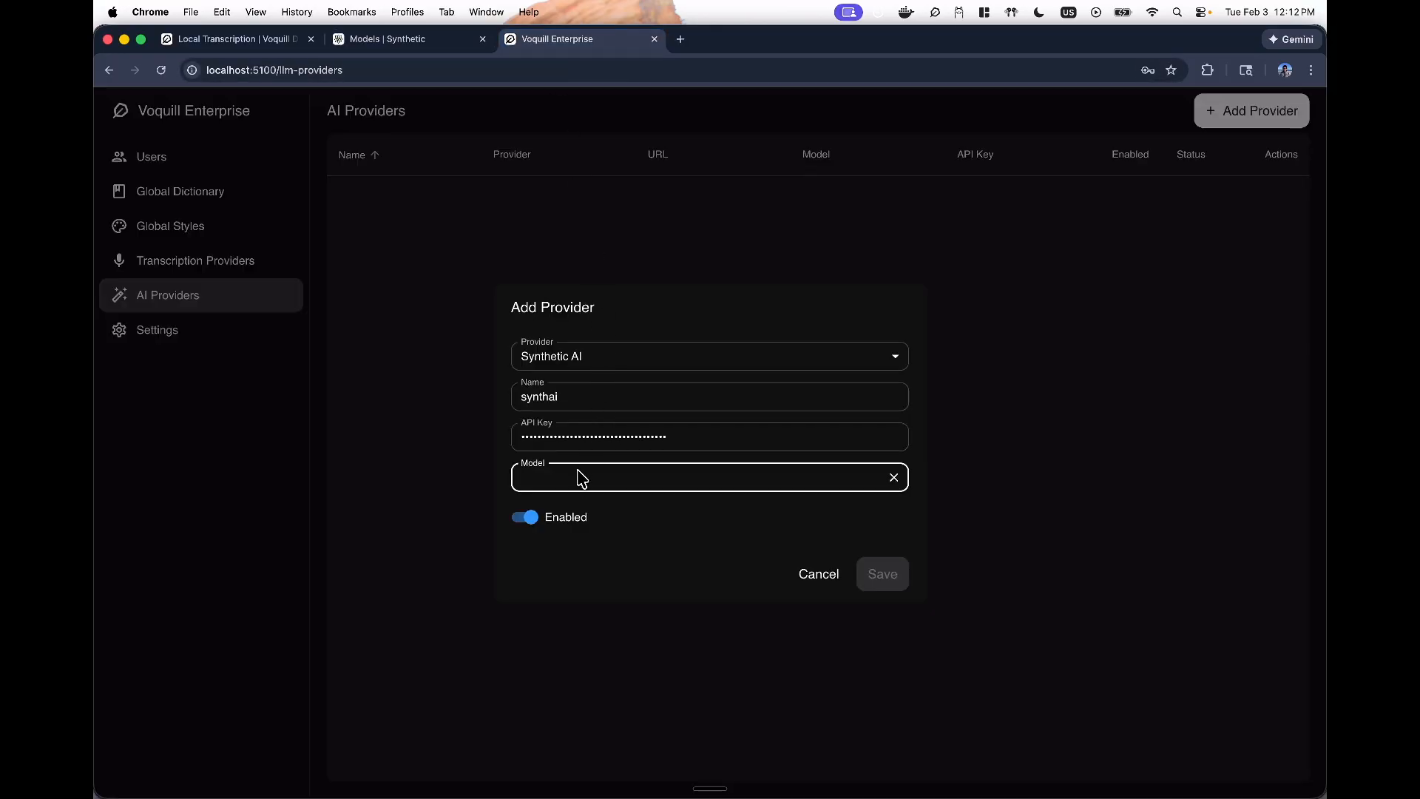
{"action": "type", "text": "hf:openai/gpt-oss-120b"}
{"action": "left_click", "coordinate": [870, 545]}
{"action": "left_click", "coordinate": [878, 574]}
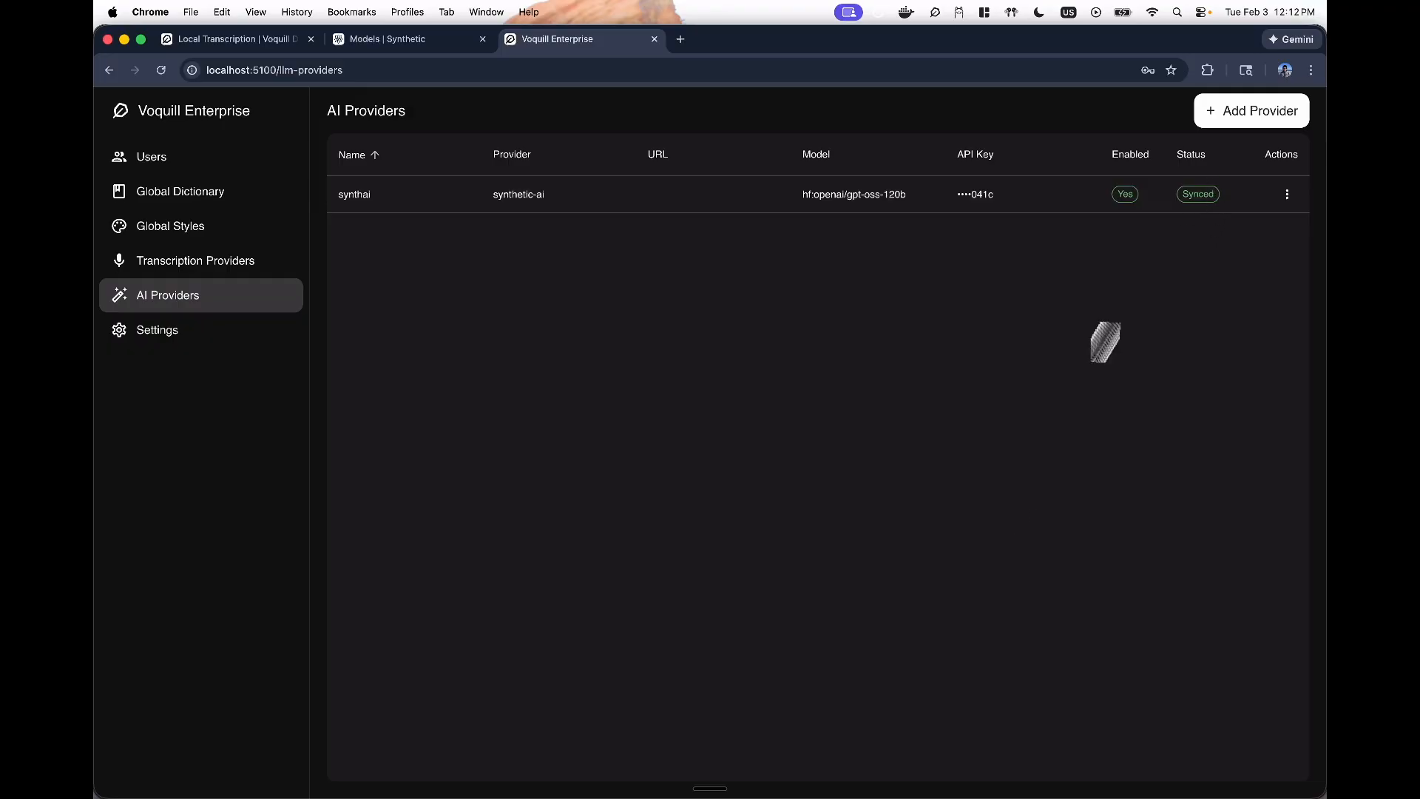
{"action": "key", "text": "super+Tab"}
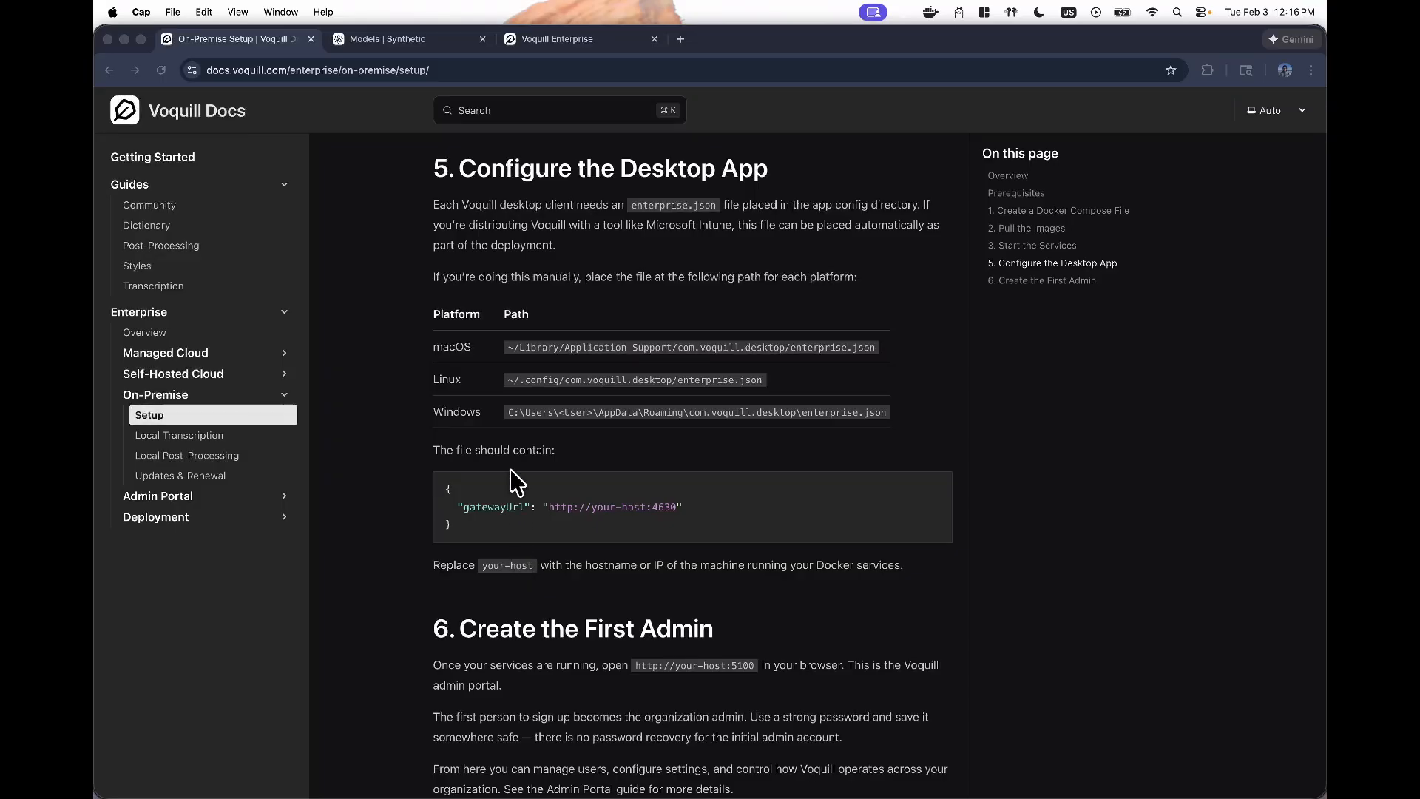
- Select the macOS path ~/Library/Application Support/com.voquill.desktop/enterprise.json in the Configure the Desktop App section
{"action": "left_click", "coordinate": [413, 243]}
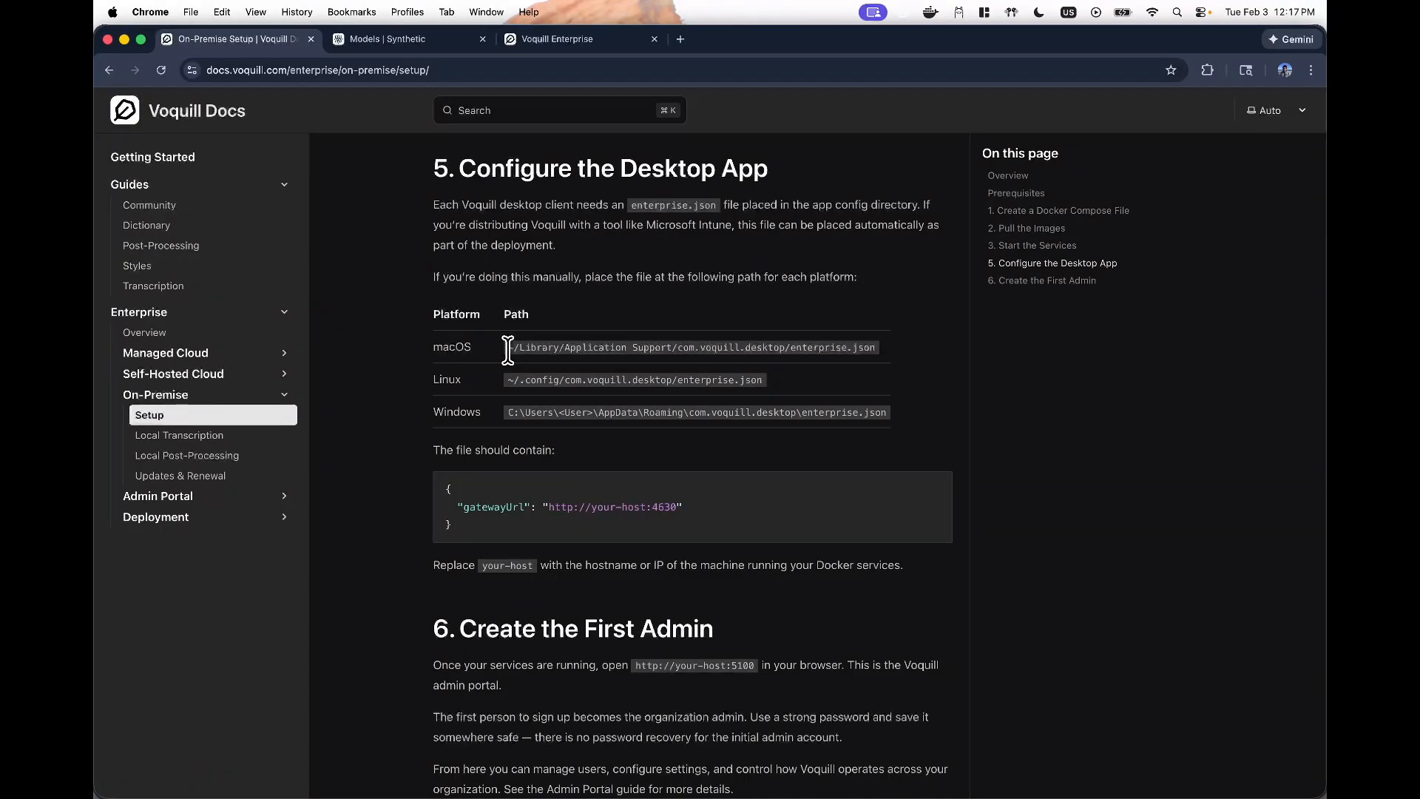
{"action": "left_click_drag", "start_coordinate": [503, 347], "coordinate": [887, 349]}
{"action": "left_click", "coordinate": [509, 380]}
{"action": "left_click_drag", "start_coordinate": [509, 381], "coordinate": [792, 382]}
{"action": "left_click", "coordinate": [520, 418]}
{"action": "left_click_drag", "start_coordinate": [444, 417], "coordinate": [455, 419]}
{"action": "left_click_drag", "start_coordinate": [508, 347], "coordinate": [919, 344]}
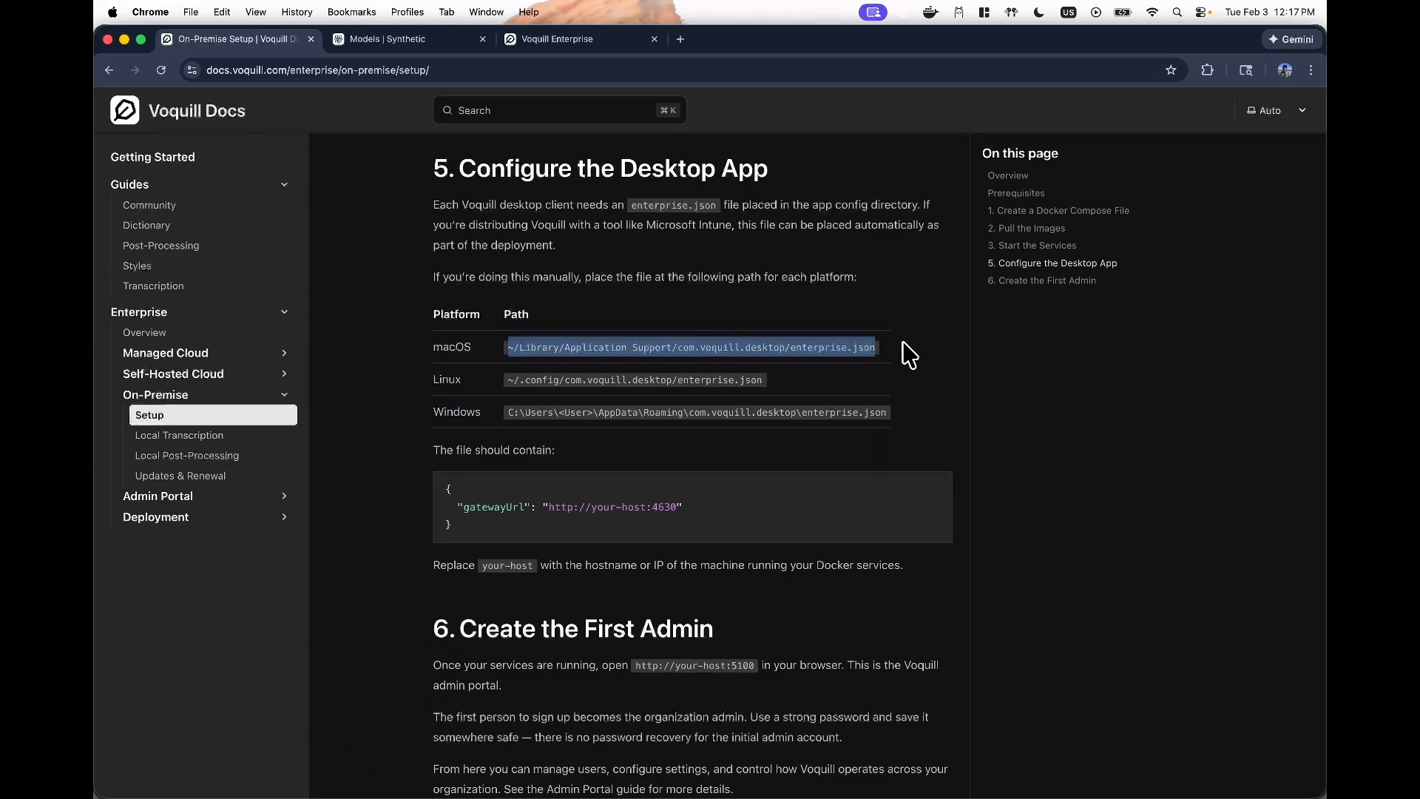
- Paste the 'code …/enterprise.json' command in the VS Code terminal to open an empty enterprise.json
{"action": "key", "text": "super+Tab"}
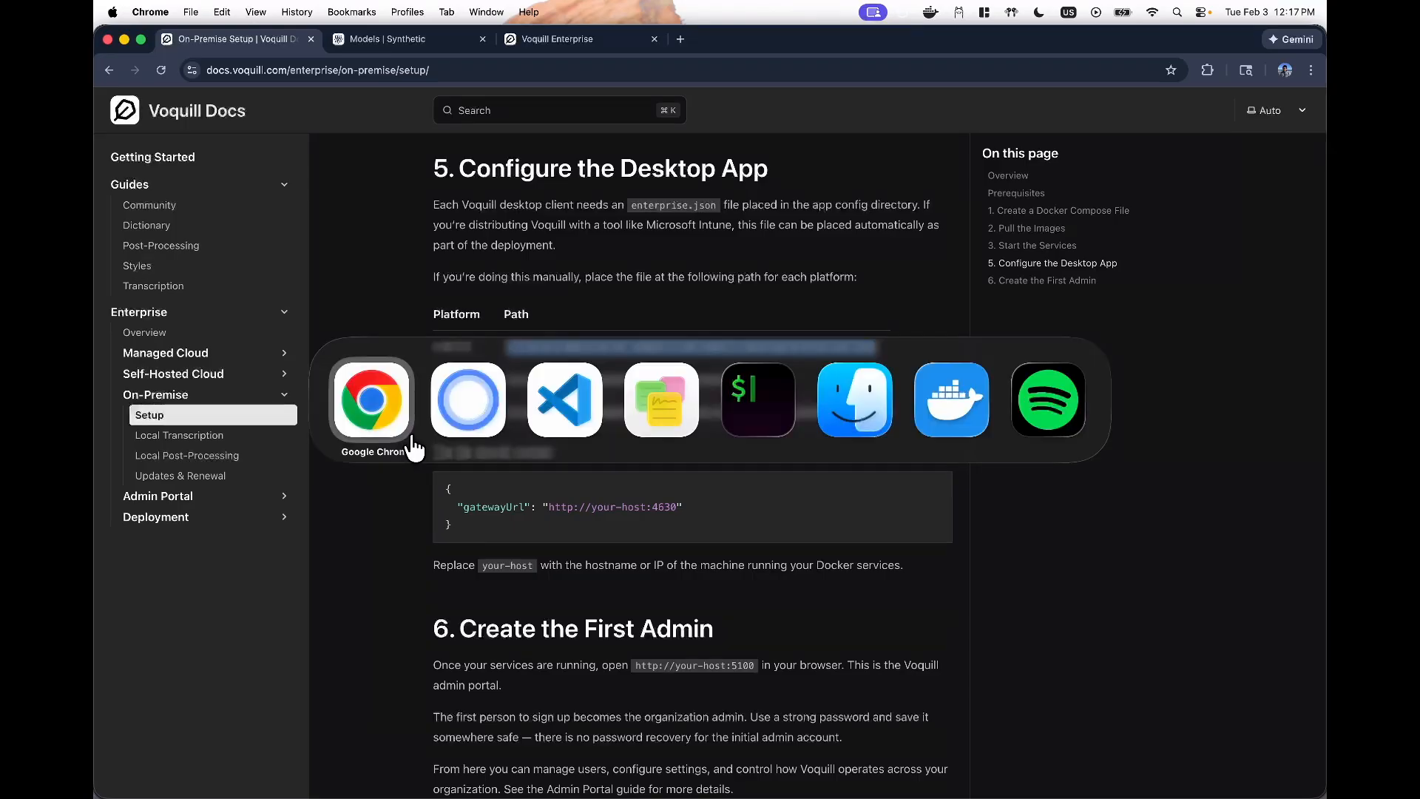
{"action": "left_click", "coordinate": [566, 433]}
{"action": "type", "text": "code ~/Library/Application\\ Support/com.voquill.desktop/enterprise.json"}
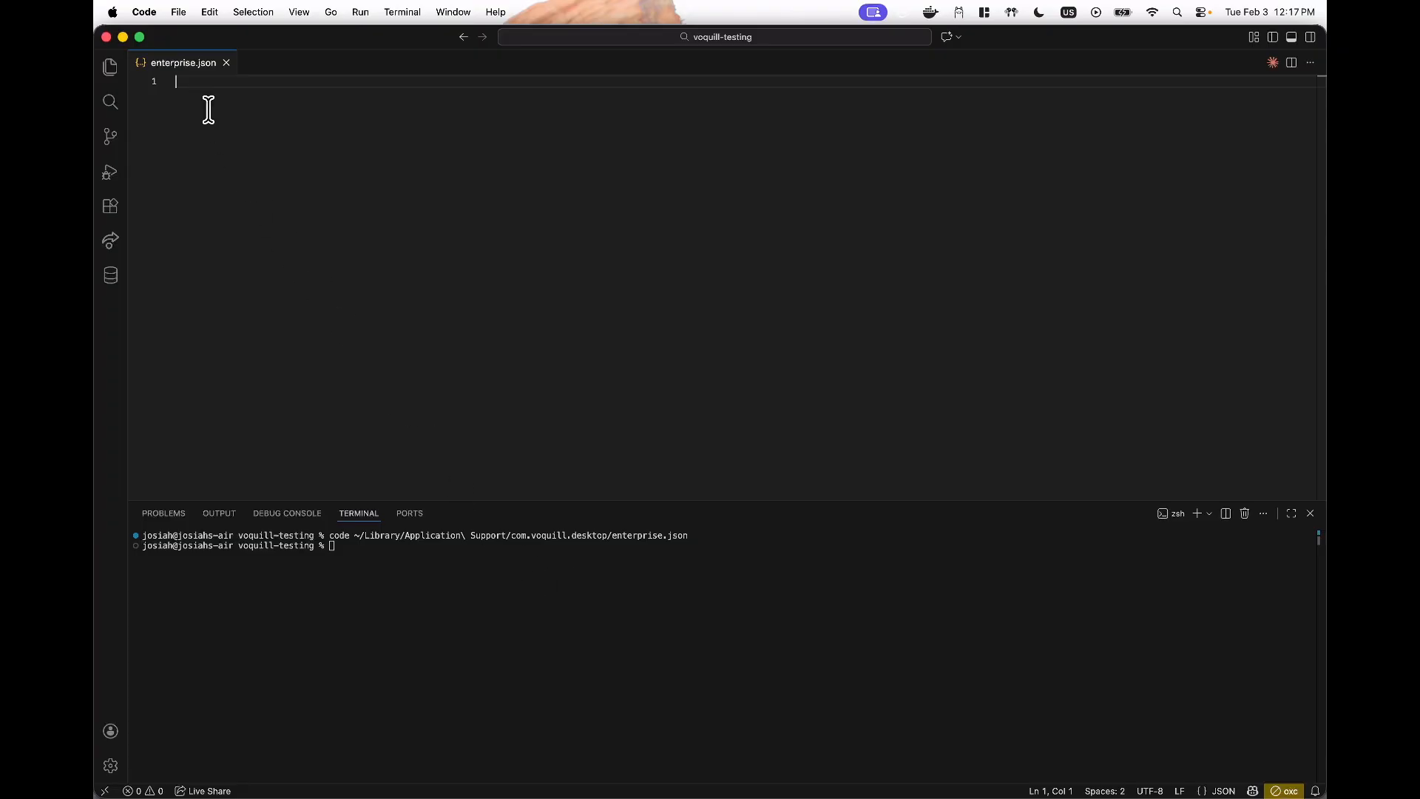
- Check the gateway's 4630:4630 port in docker-compose.yml, then go back to enterprise.json
{"action": "left_click", "coordinate": [110, 68]}
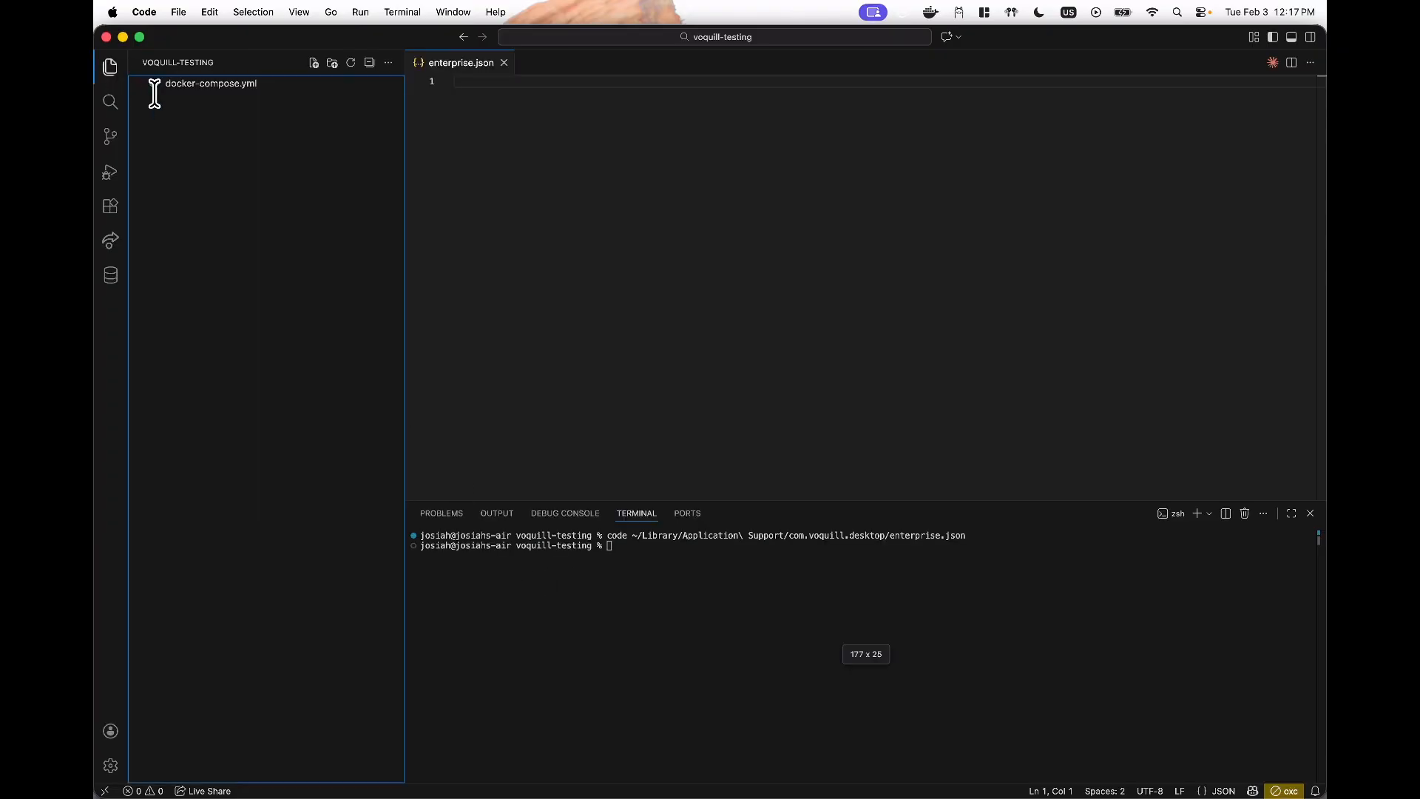
{"action": "left_click", "coordinate": [201, 87]}
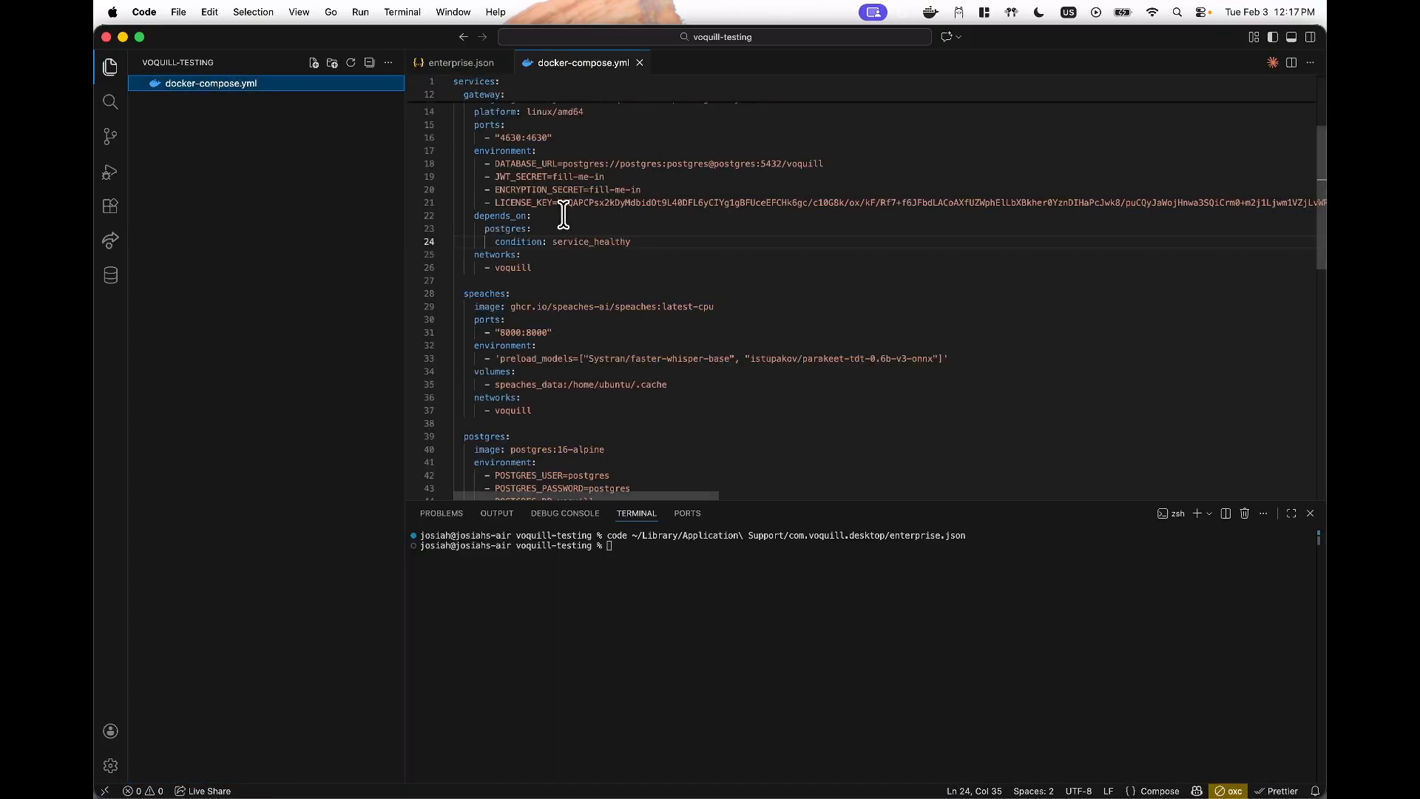
{"action": "scroll", "coordinate": [565, 246], "scroll_direction": "up", "scroll_amount": 2}
{"action": "scroll", "coordinate": [565, 247], "scroll_direction": "up", "scroll_amount": 1}
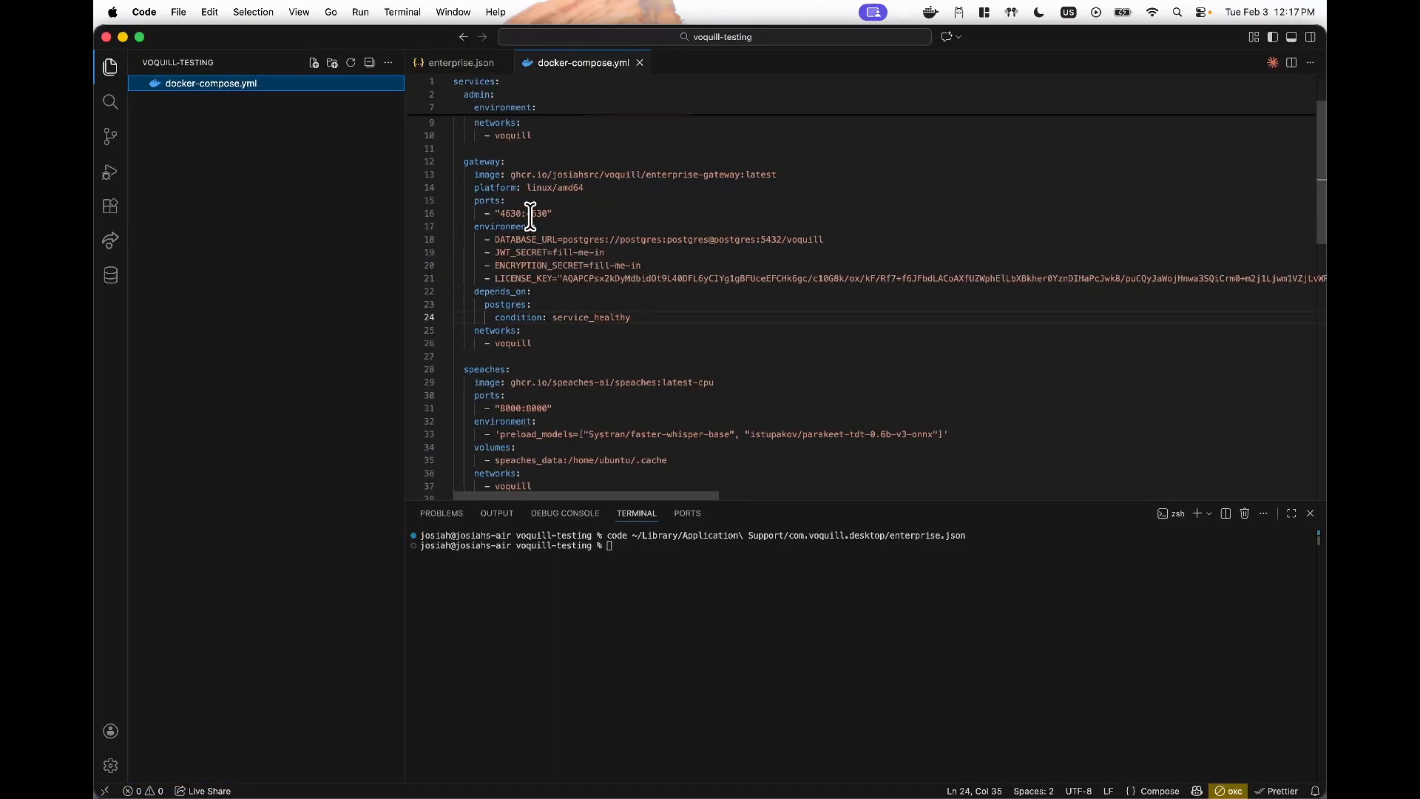
{"action": "scroll", "coordinate": [505, 357], "scroll_direction": "down", "scroll_amount": 2}
{"action": "left_click", "coordinate": [498, 174]}
{"action": "left_click_drag", "start_coordinate": [499, 175], "coordinate": [547, 176]}
{"action": "left_click", "coordinate": [505, 177]}
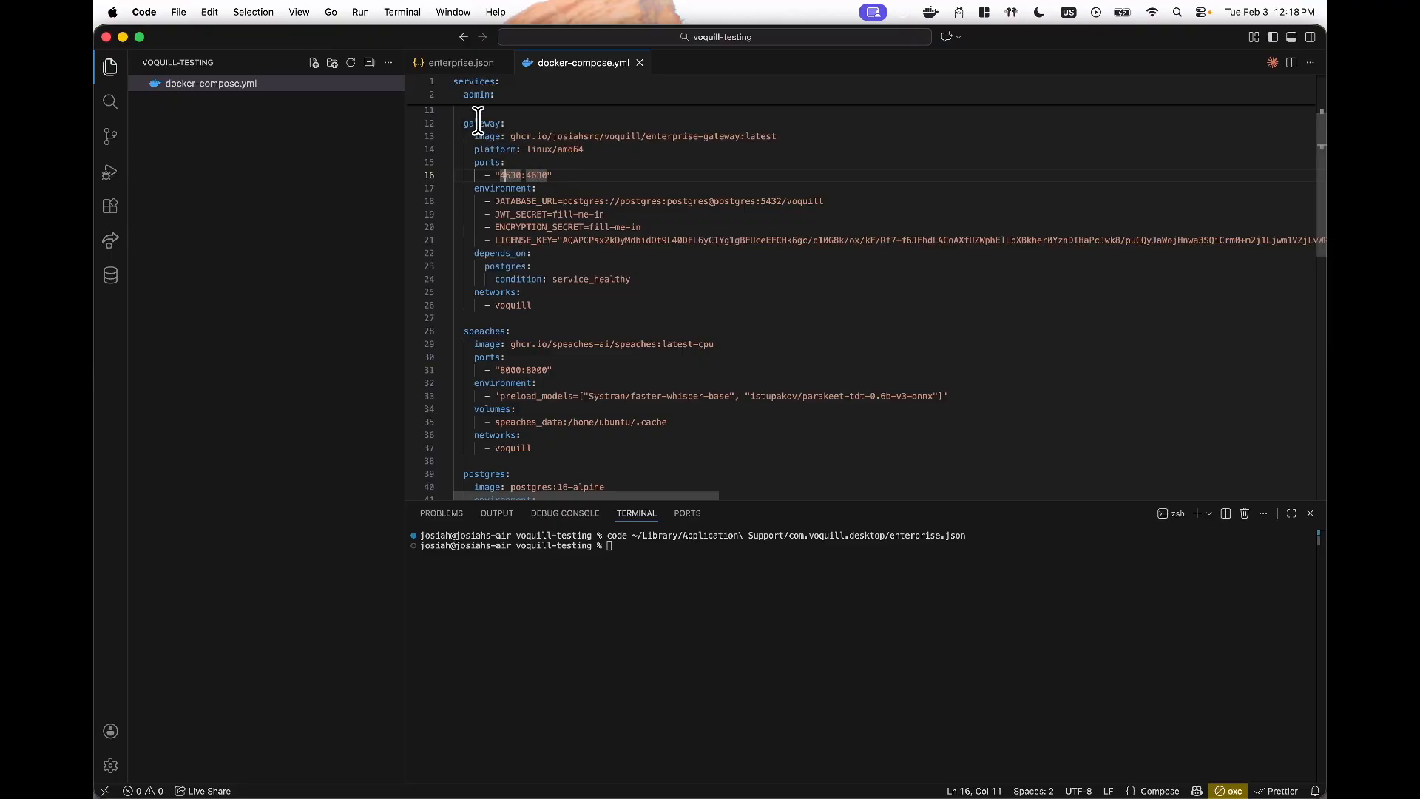
{"action": "left_click", "coordinate": [461, 62]}
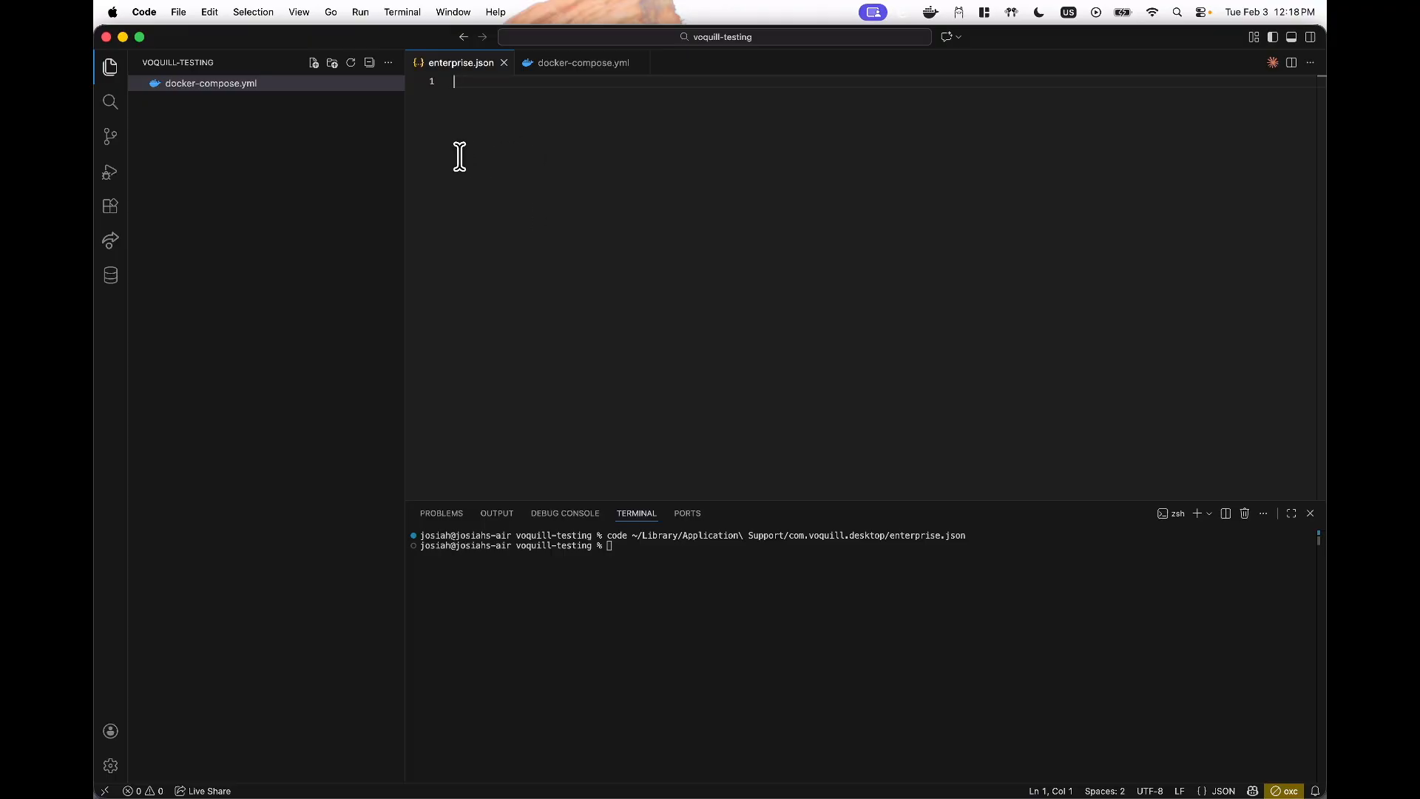
{"action": "type", "text": "{   \"gatewayUrl\": \"http://localhost:4630\" }"}
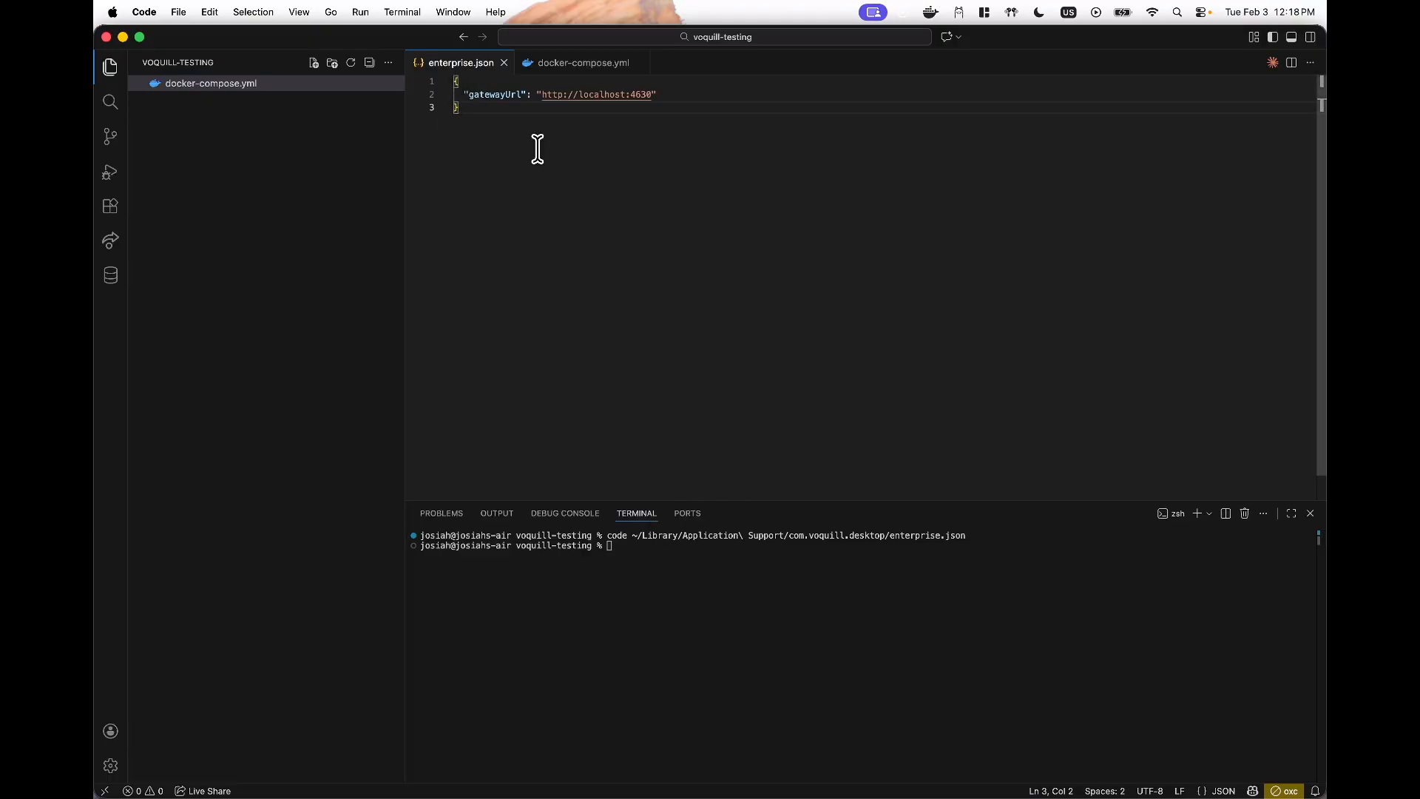
{"action": "left_click", "coordinate": [478, 94]}
{"action": "left_click", "coordinate": [590, 94]}
{"action": "mouse_move", "coordinate": [542, 94]}
{"action": "left_mouse_down"}
{"action": "mouse_move", "coordinate": [610, 94]}
{"action": "mouse_move", "coordinate": [554, 94]}
{"action": "left_mouse_up"}
{"action": "left_click", "coordinate": [584, 63]}
{"action": "left_click", "coordinate": [512, 176]}
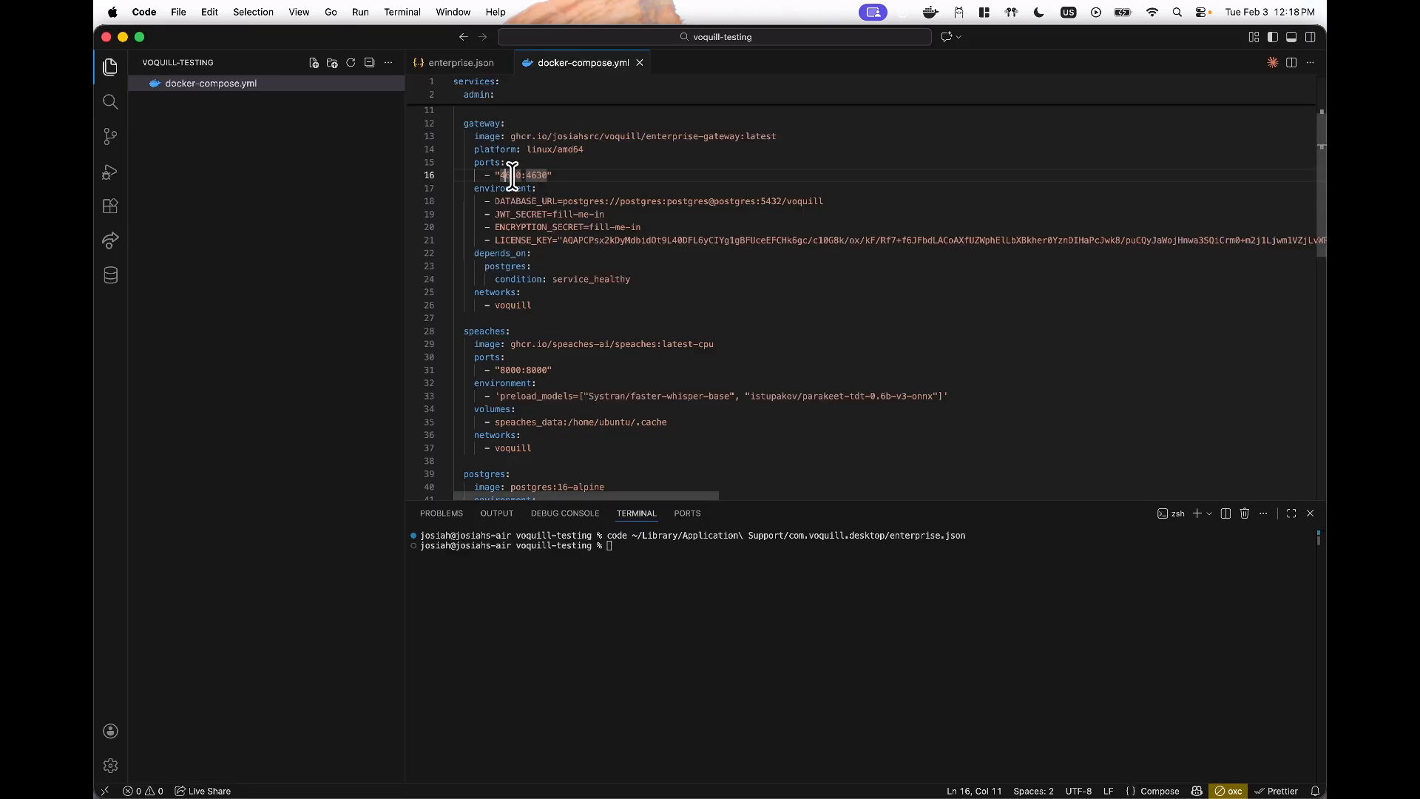
{"action": "left_click", "coordinate": [469, 63]}
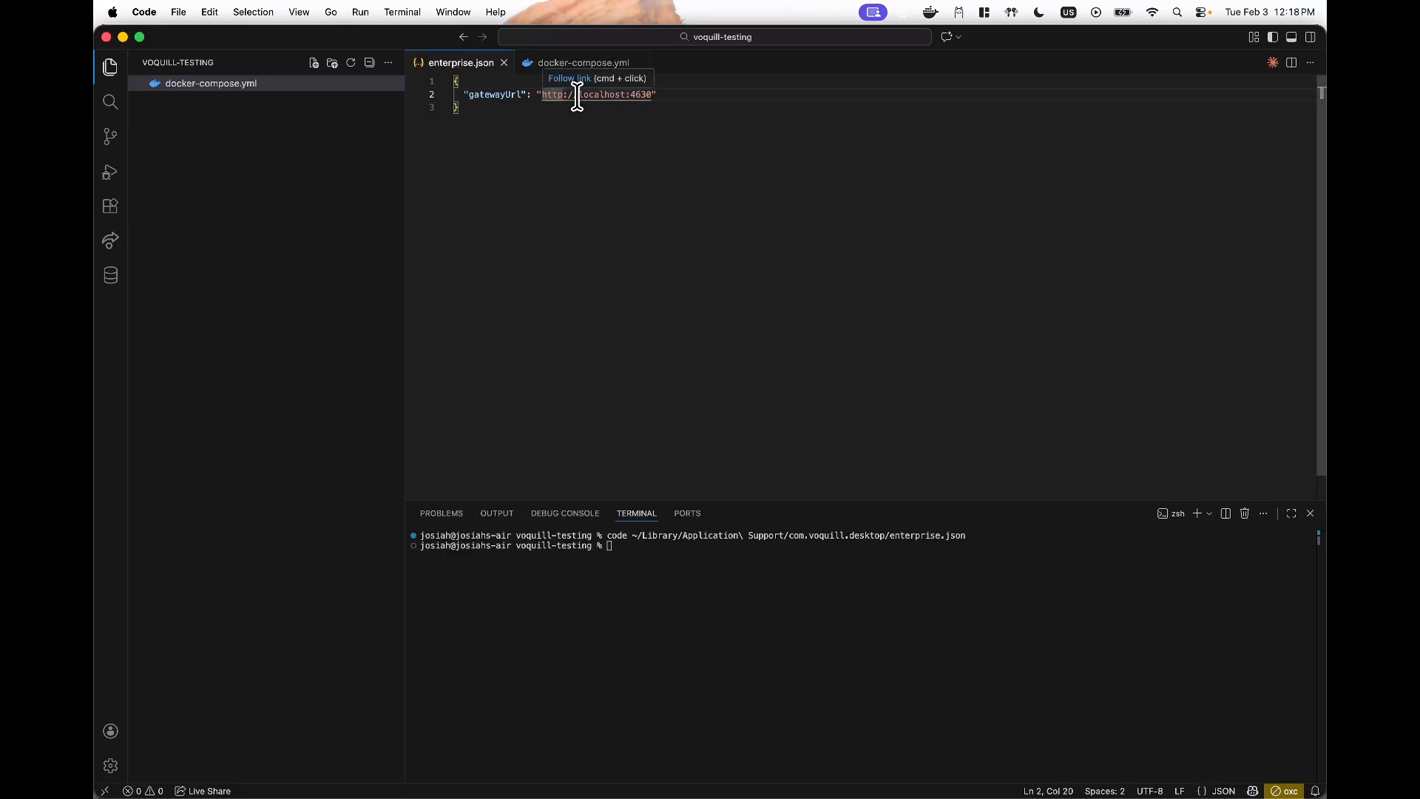
{"action": "left_click", "coordinate": [646, 154]}
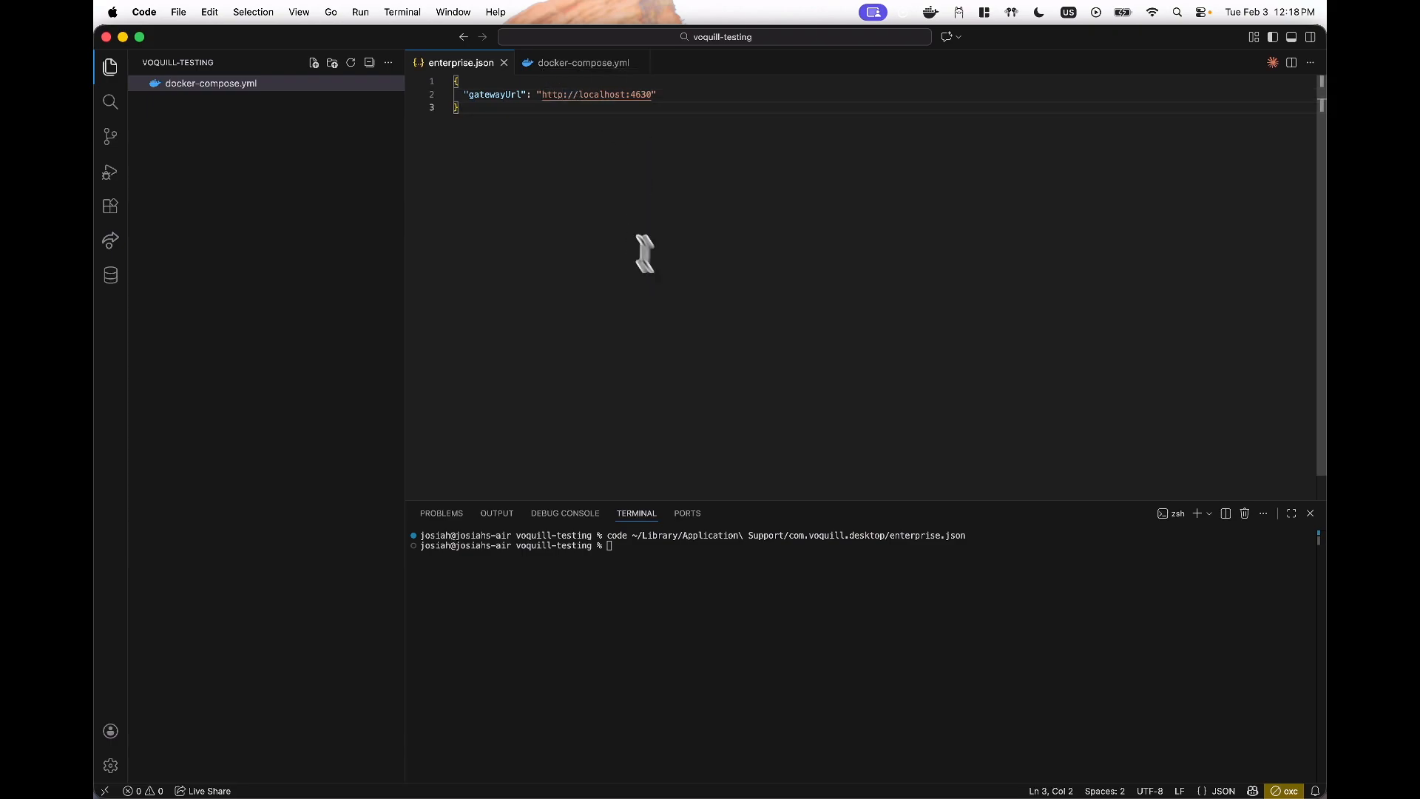
{"action": "key", "text": "alt+space"}
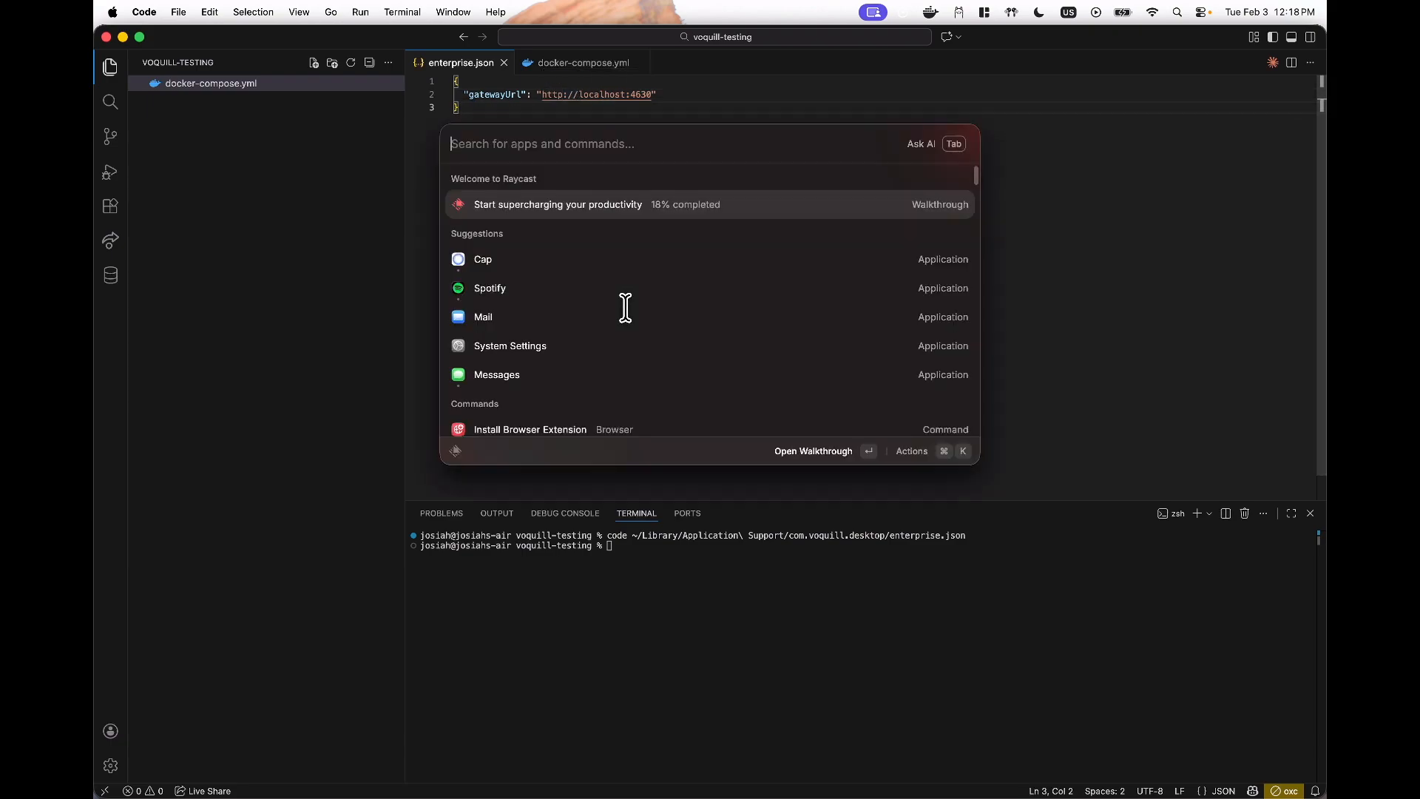
- Close enterprise.json and docker-compose.yml, then launch the Voquill desktop app from Raycast
{"action": "key", "text": "Escape"}
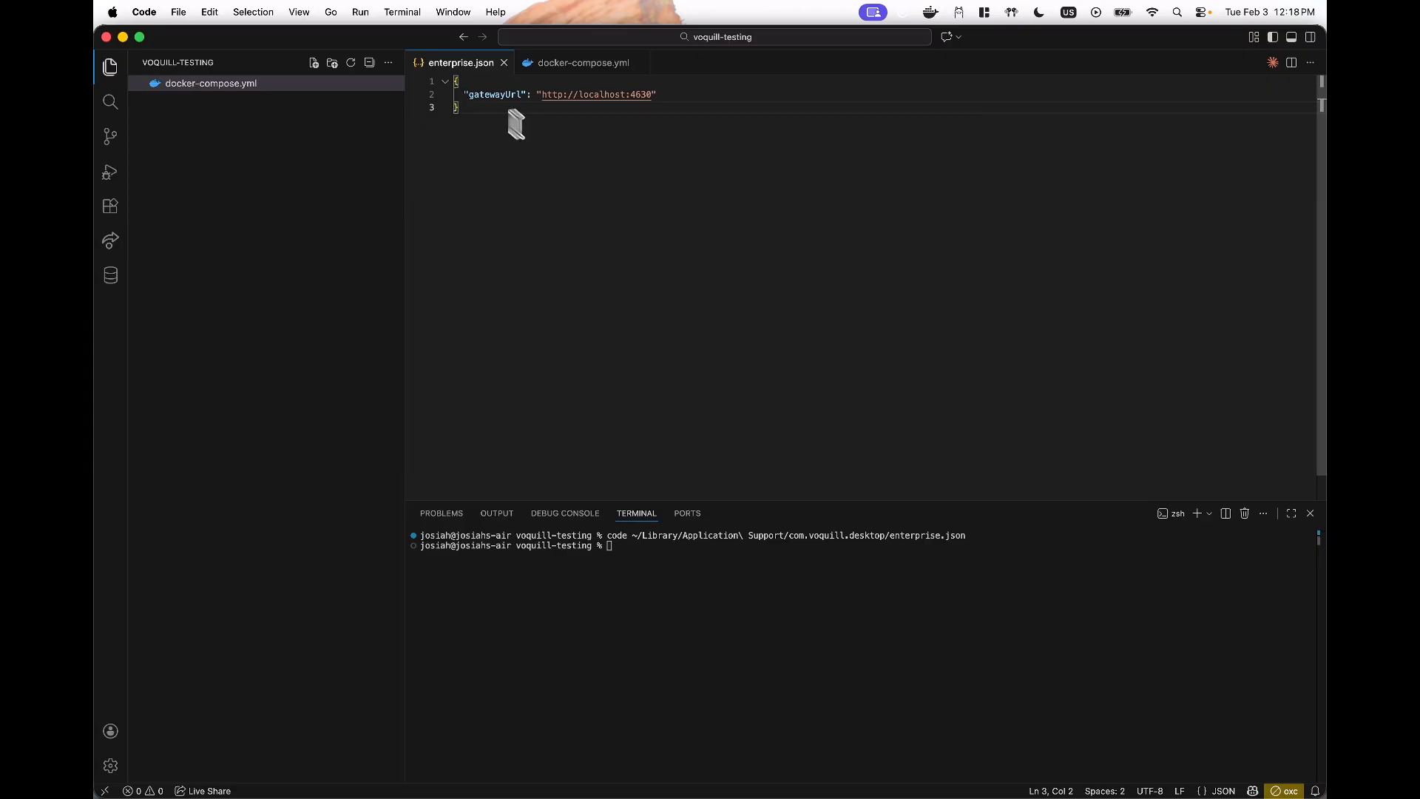
{"action": "key", "text": "super+w"}
{"action": "key", "text": "super+w"}
{"action": "key", "text": "ctrl+grave"}
{"action": "key", "text": "alt+space"}
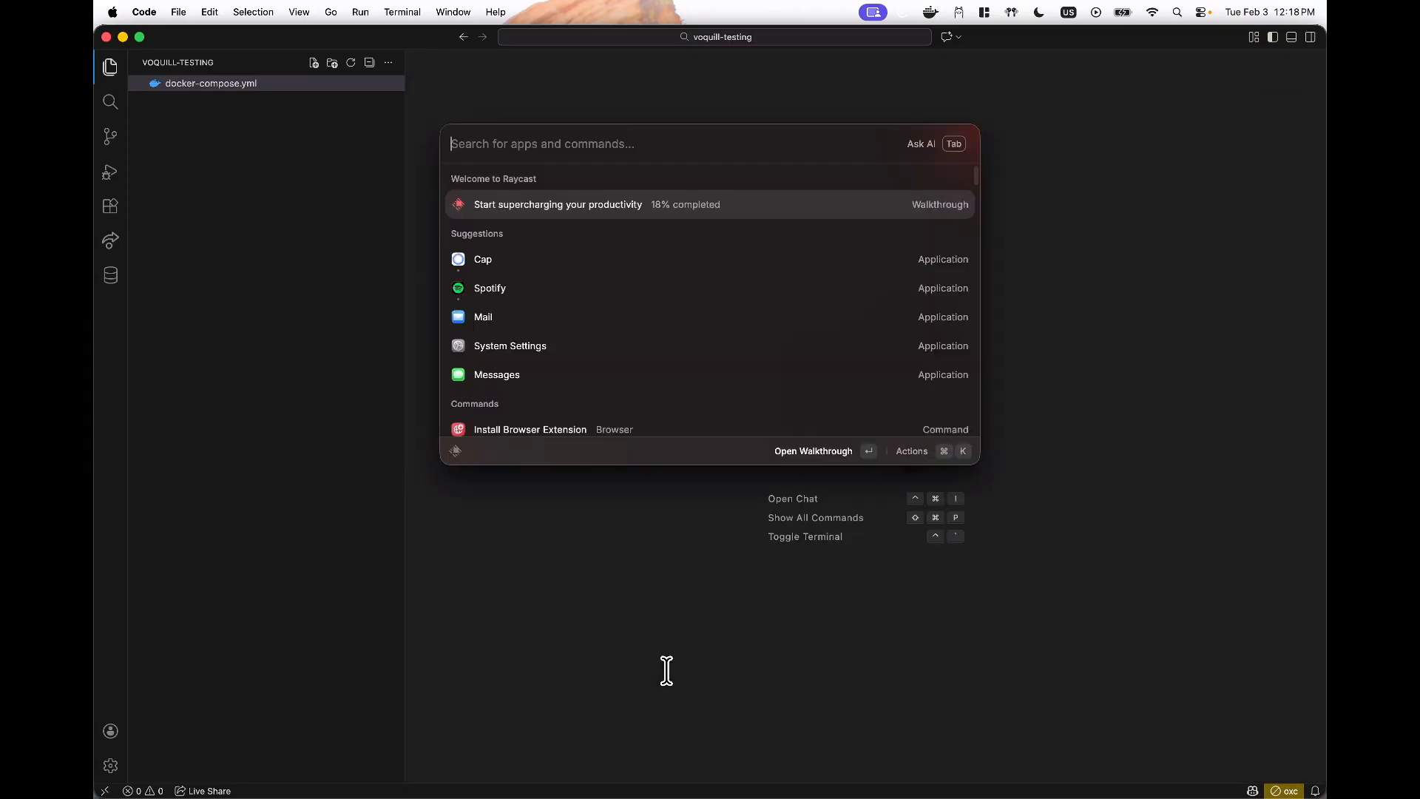
{"action": "type", "text": "voquill"}
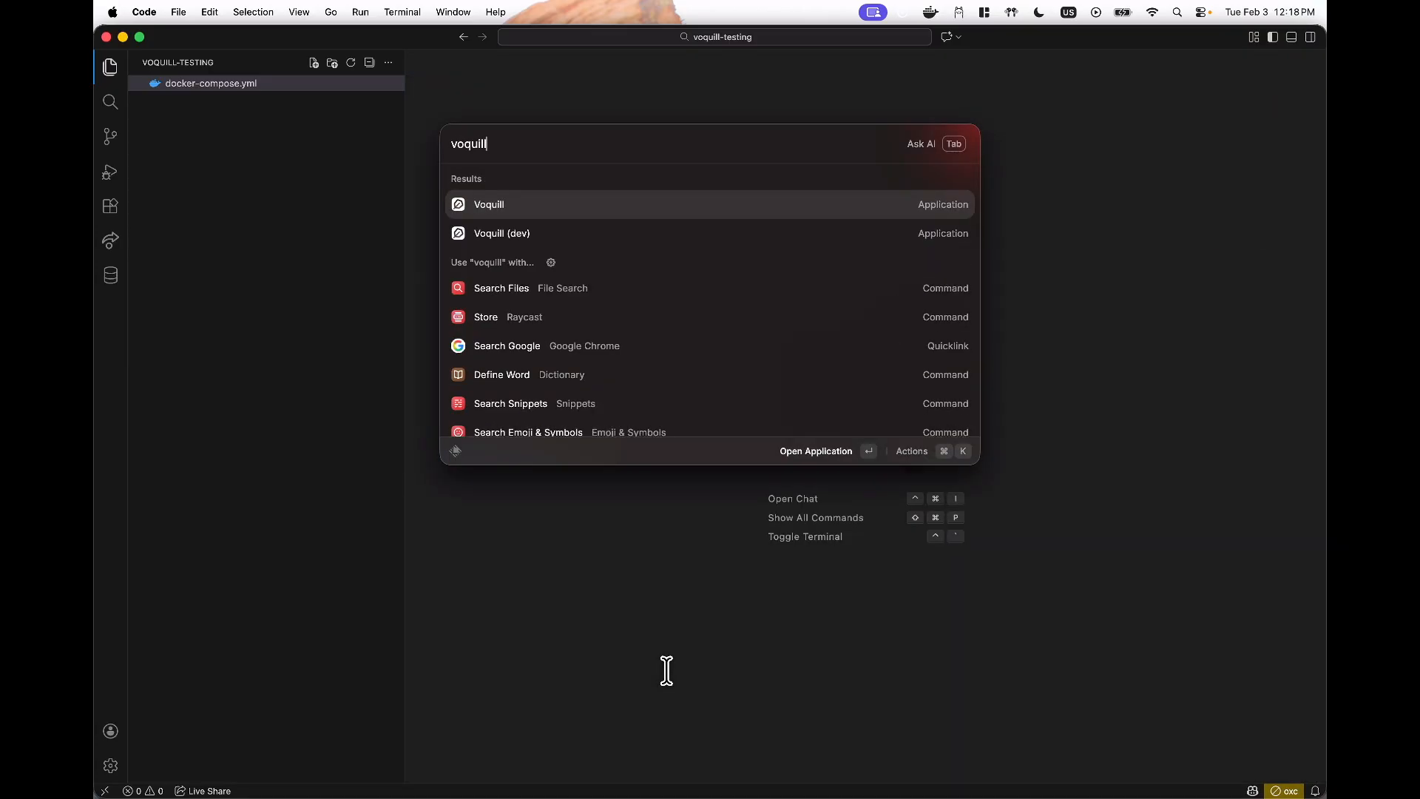
{"action": "key", "text": "Return"}
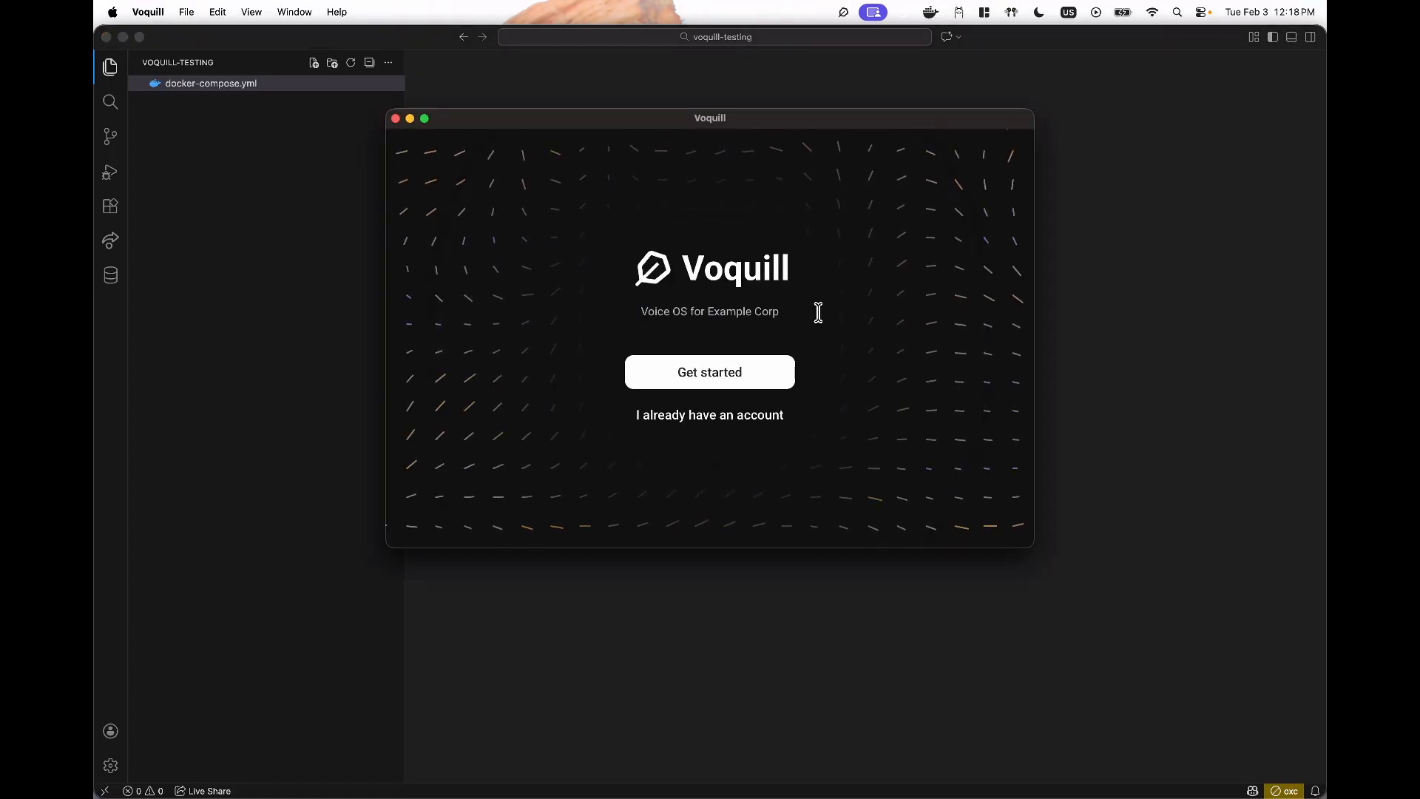
- Start Voquill onboarding from the Example Corp welcome screen
{"action": "left_click_drag", "start_coordinate": [775, 312], "coordinate": [649, 311]}
{"action": "left_click", "coordinate": [648, 311]}
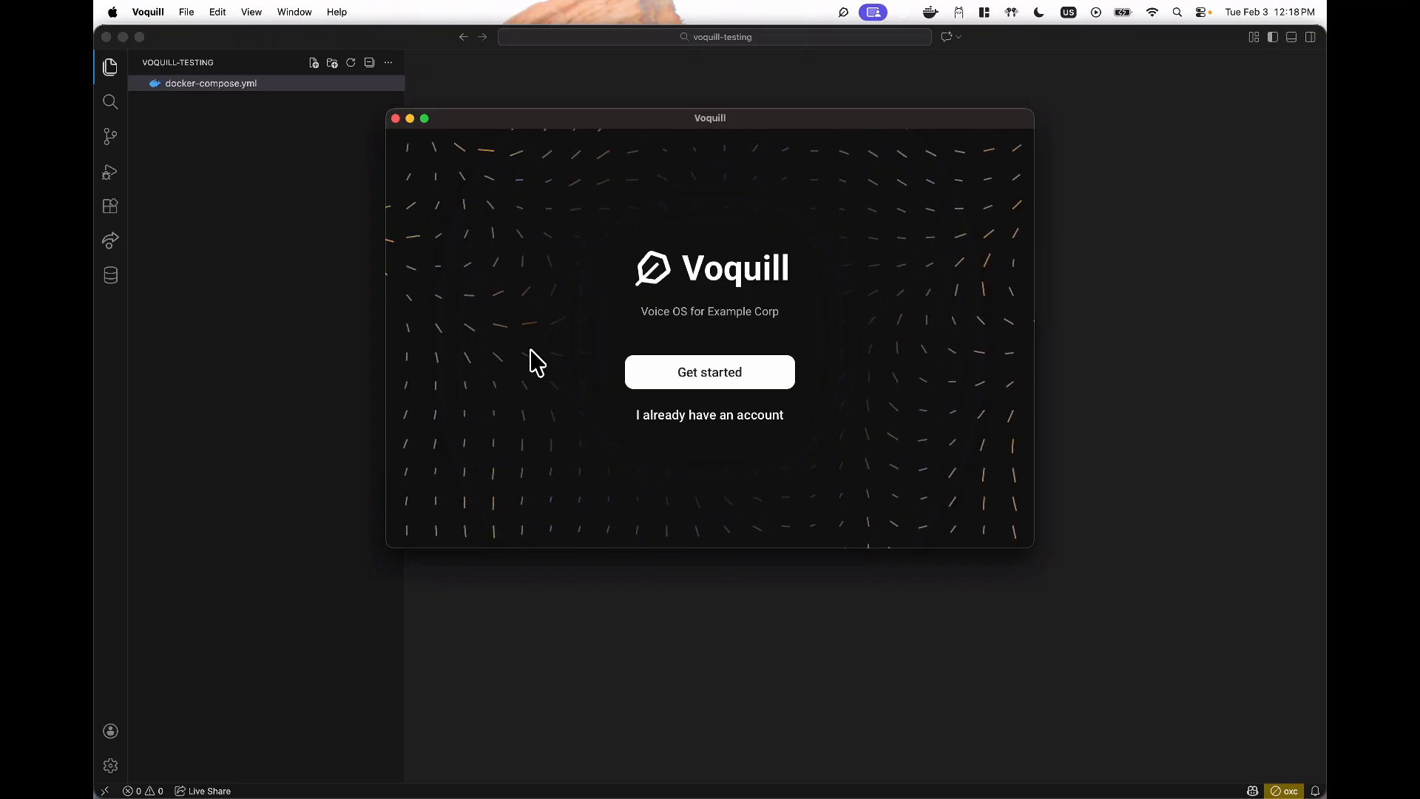
{"action": "left_click", "coordinate": [663, 371]}
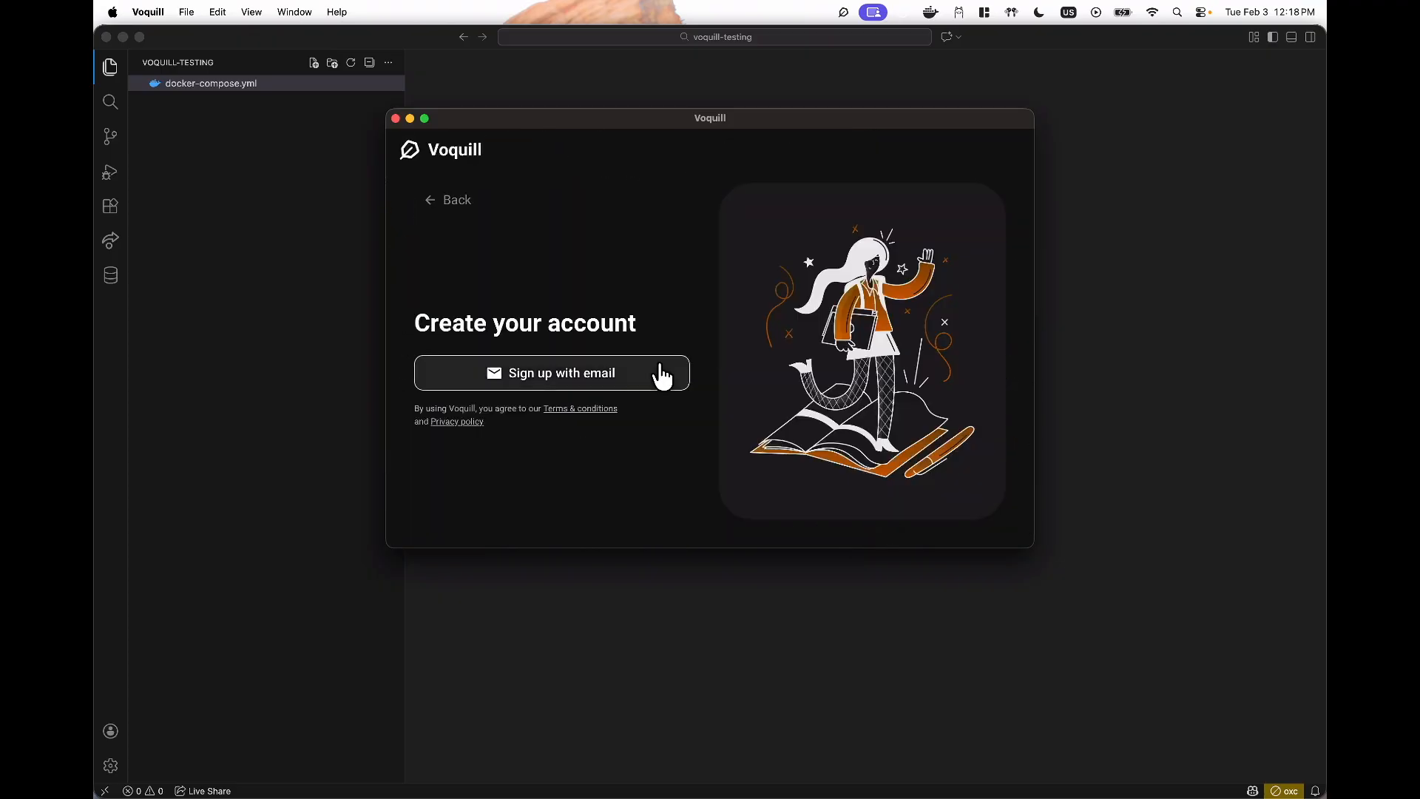
- Create a Voquill account with an e-mail address and a confirmed password
{"action": "left_click", "coordinate": [534, 374]}
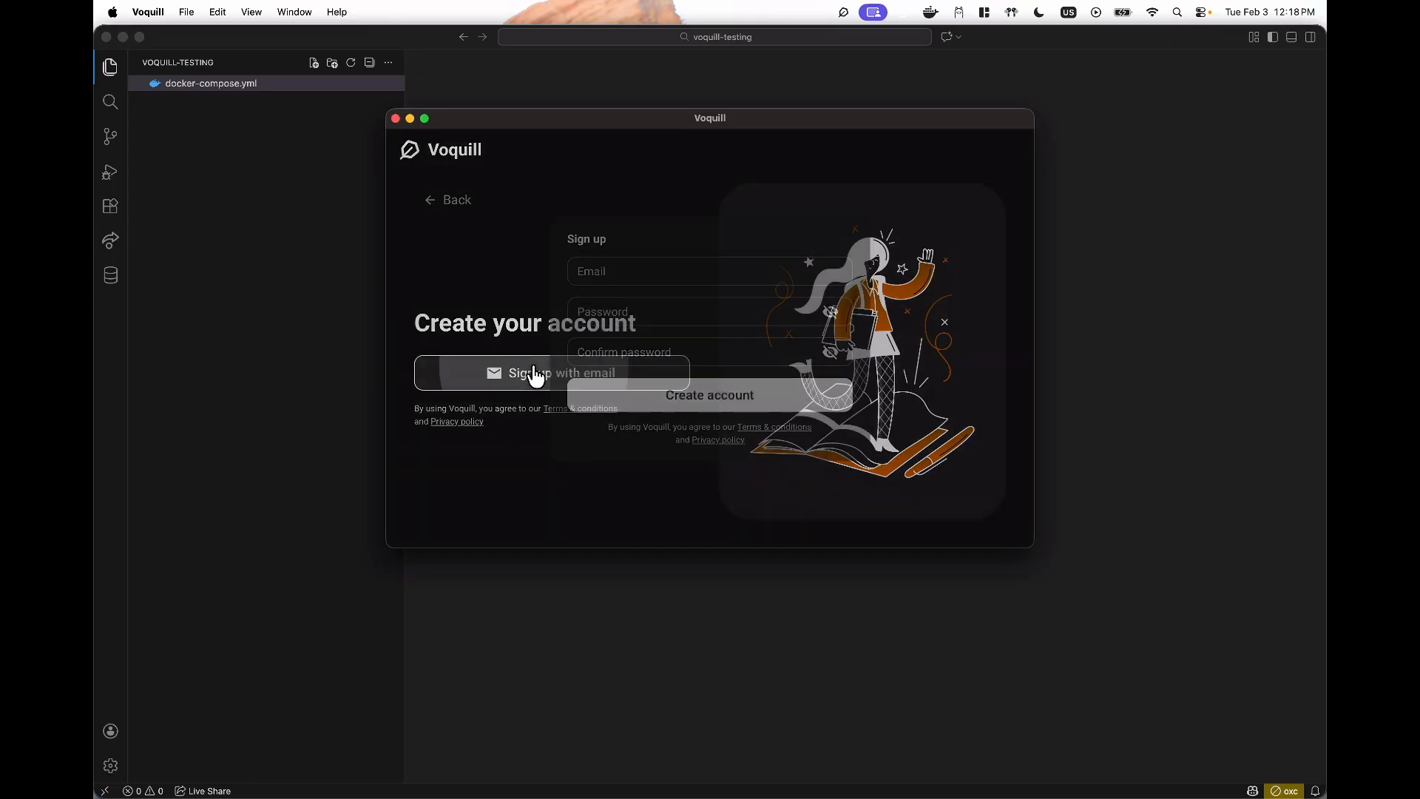
{"action": "left_click", "coordinate": [607, 270]}
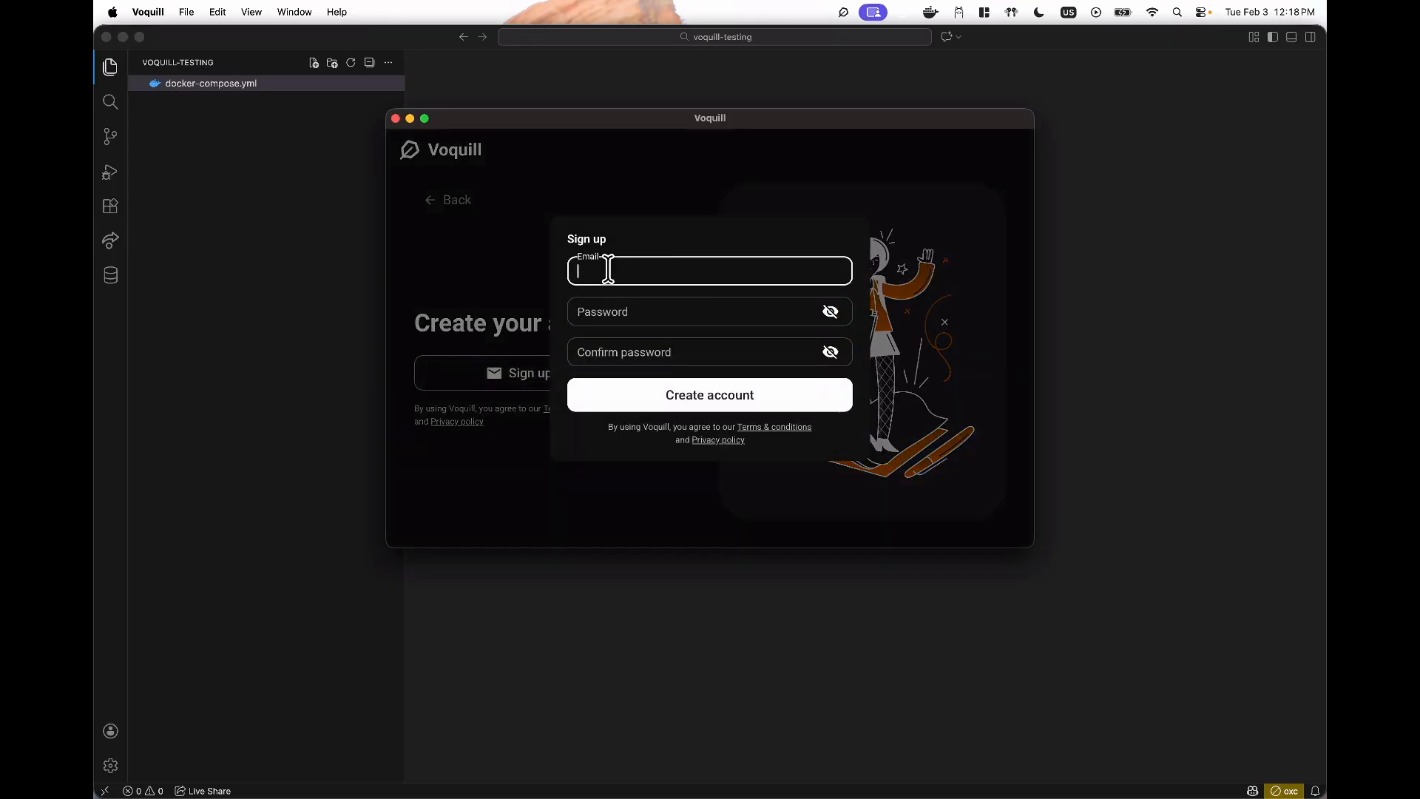
{"action": "type", "text": "user@voquill.com"}
{"action": "key", "text": "Tab"}
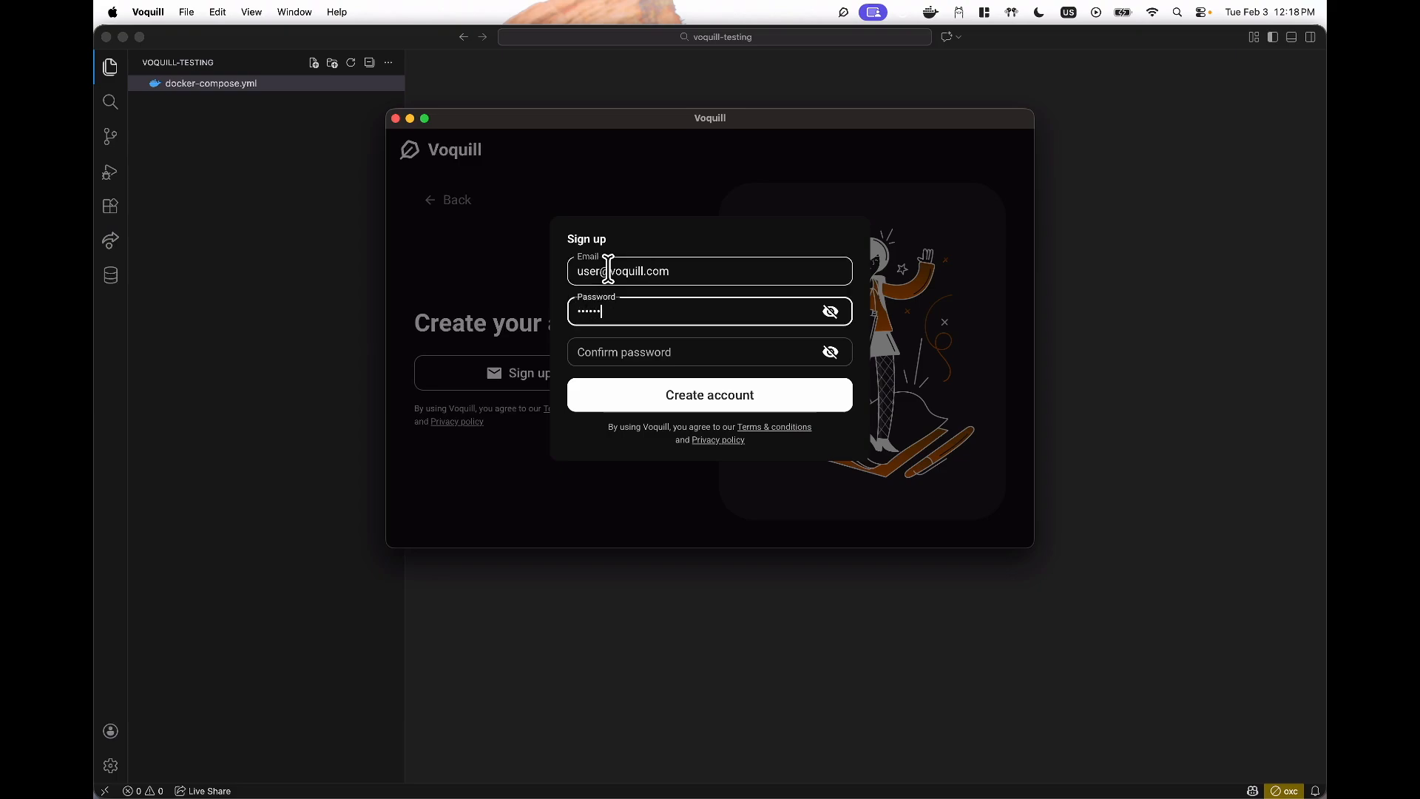
{"action": "left_click", "coordinate": [599, 346]}
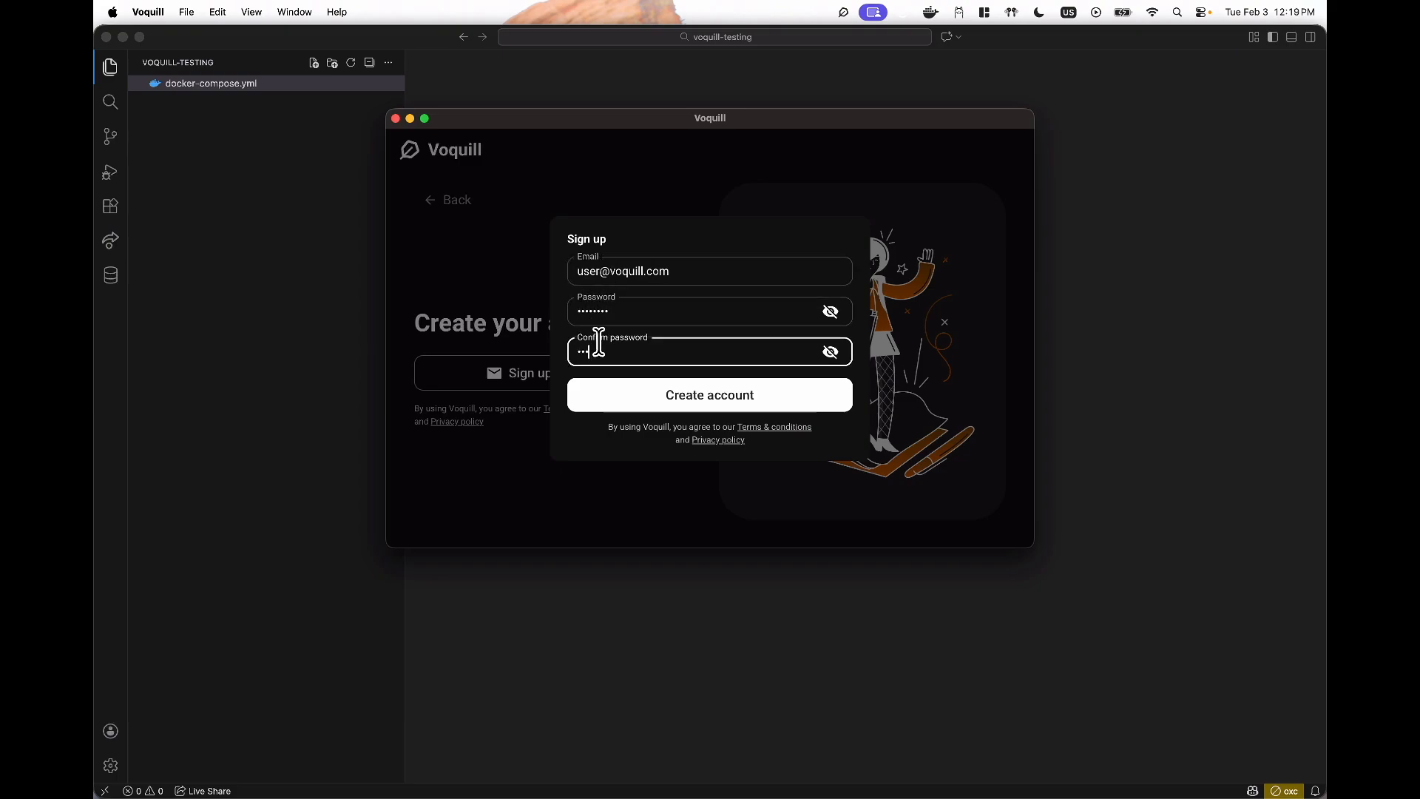
{"action": "left_click", "coordinate": [631, 392]}
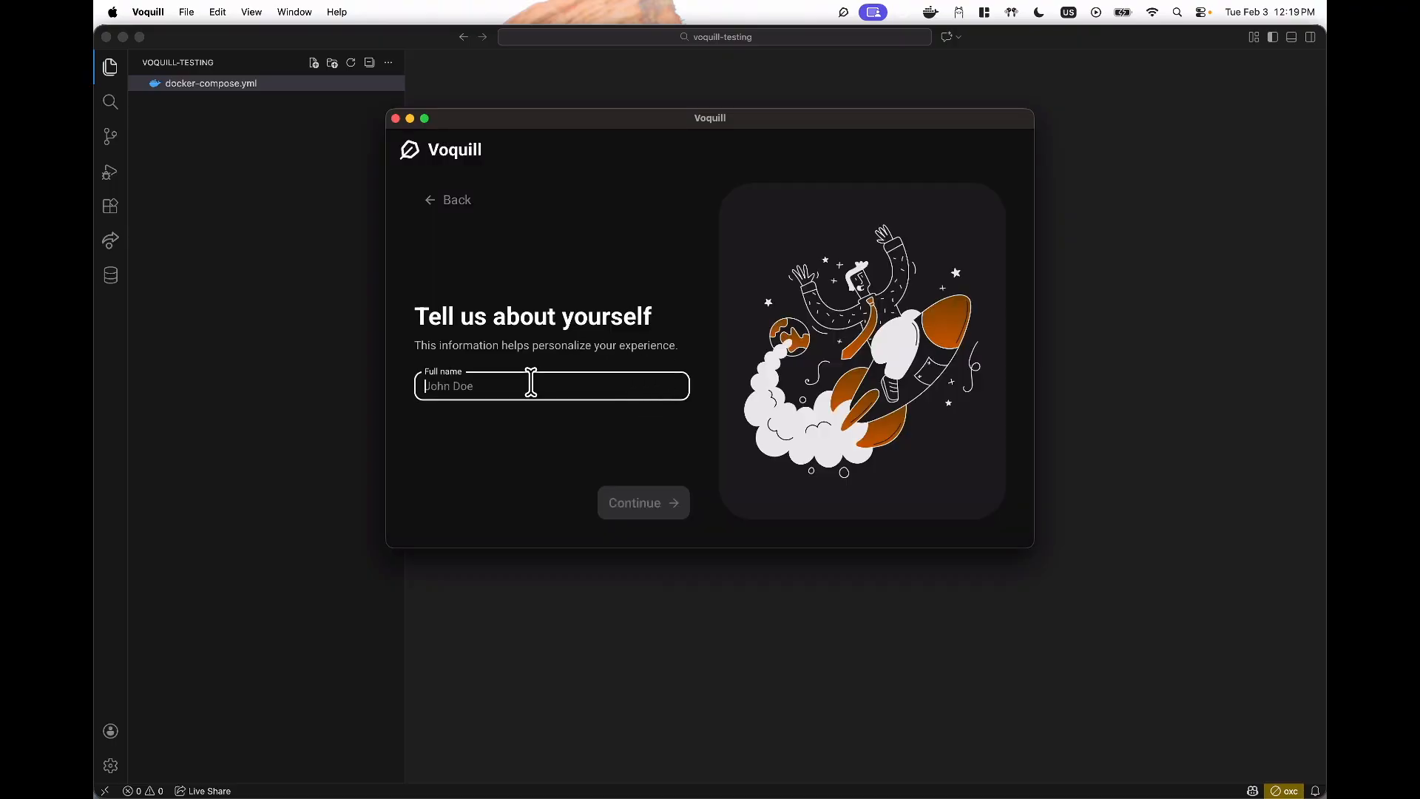
- Enter the user's full name, grant microphone access and confirm the dictation hotkey works
{"action": "type", "text": "Other User"}
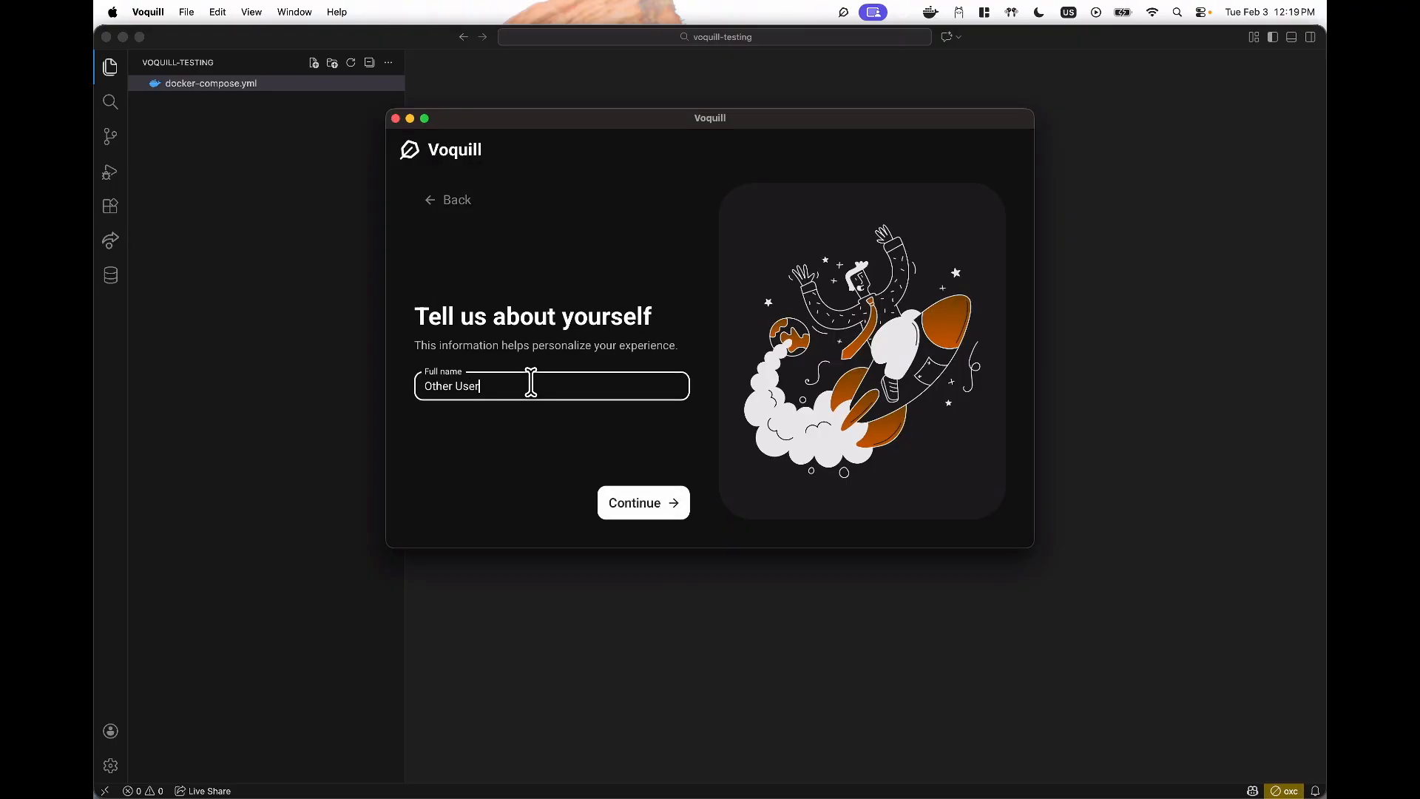
{"action": "left_click", "coordinate": [634, 501]}
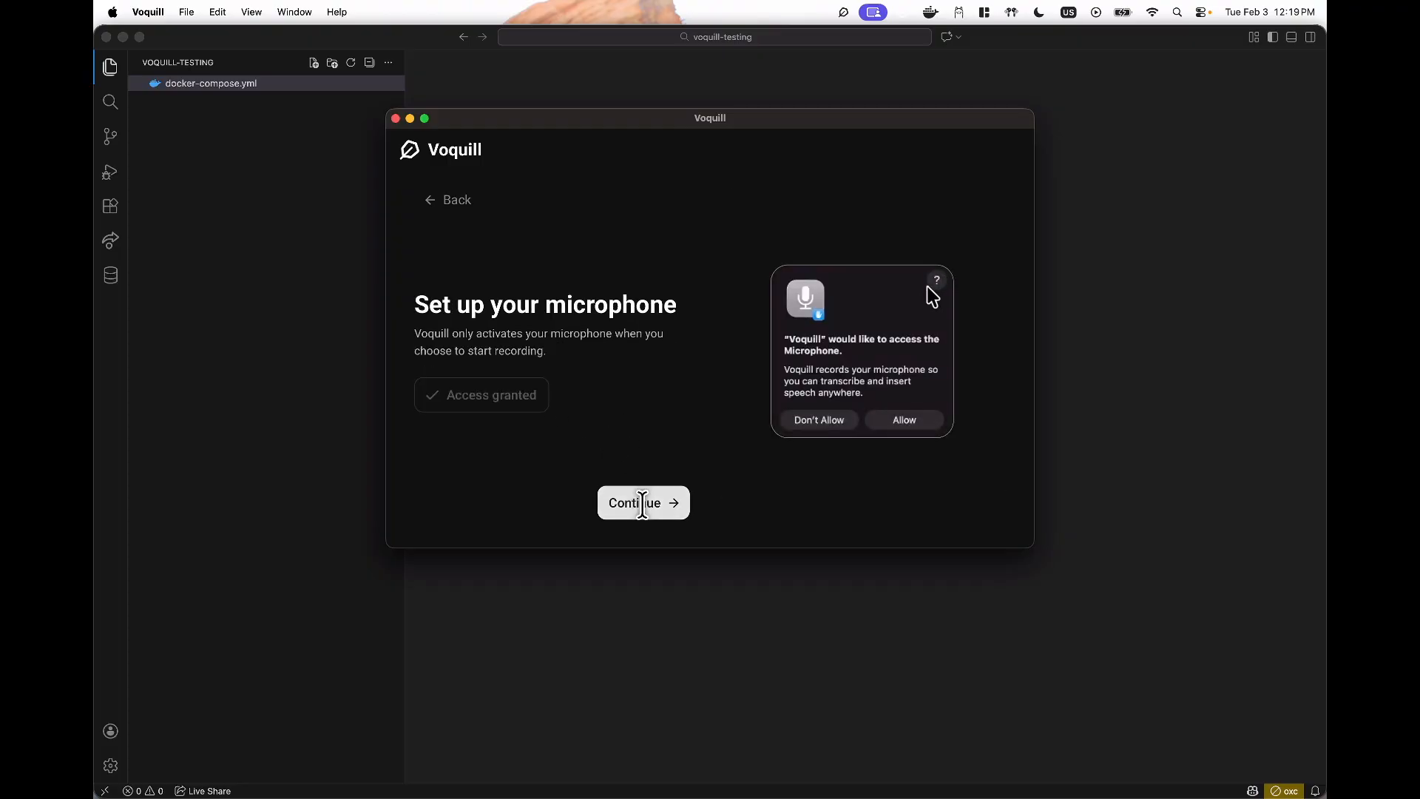
{"action": "left_click", "coordinate": [641, 502]}
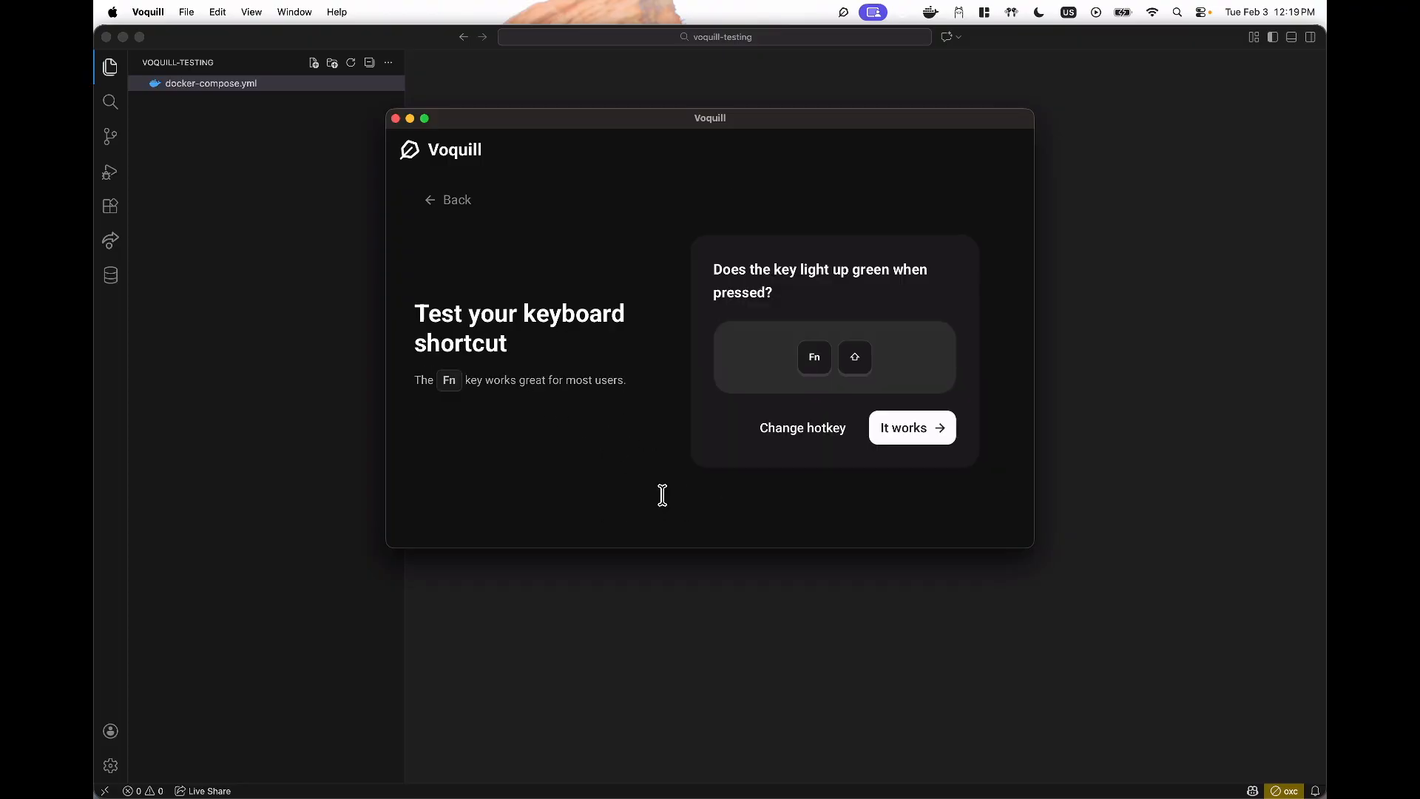
{"action": "left_click", "coordinate": [899, 425]}
- Pass the microphone test and dictate a sample reply with Fn+Shift
{"action": "left_click", "coordinate": [868, 412]}
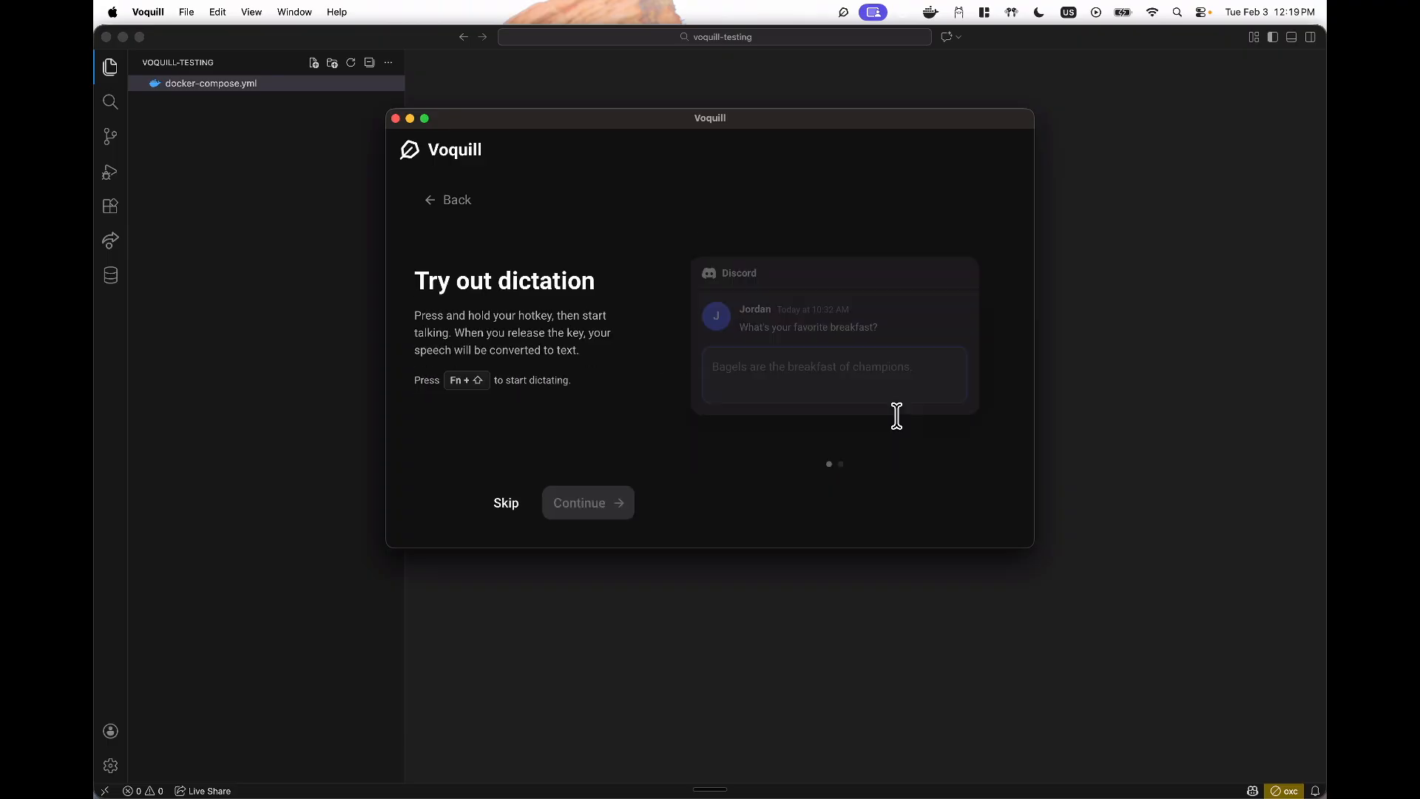
{"action": "left_click", "coordinate": [770, 366]}
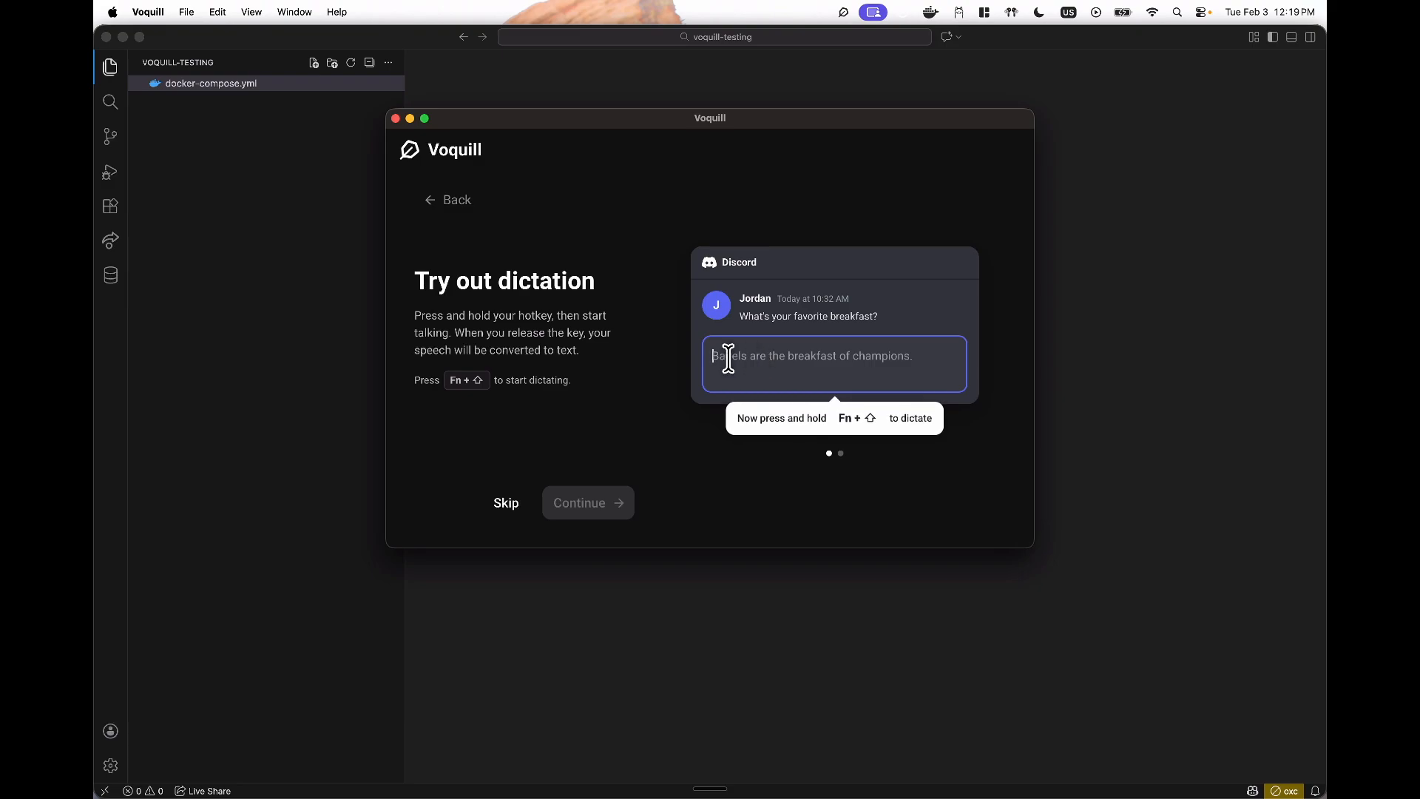
{"action": "key", "text": "fn+shift"}
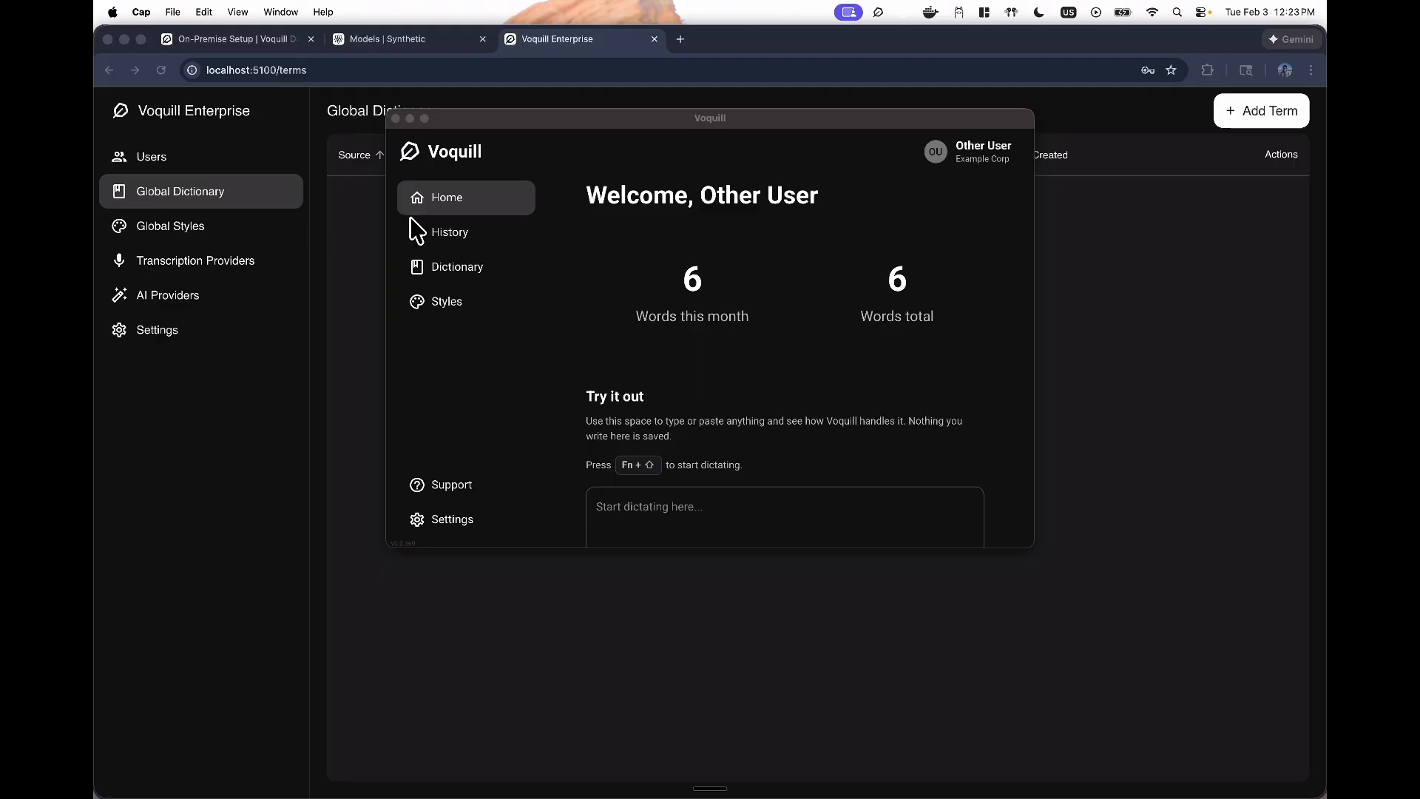
- Save Tyrol as a Global Dictionary term, then start a new global style
{"action": "left_click", "coordinate": [228, 197]}
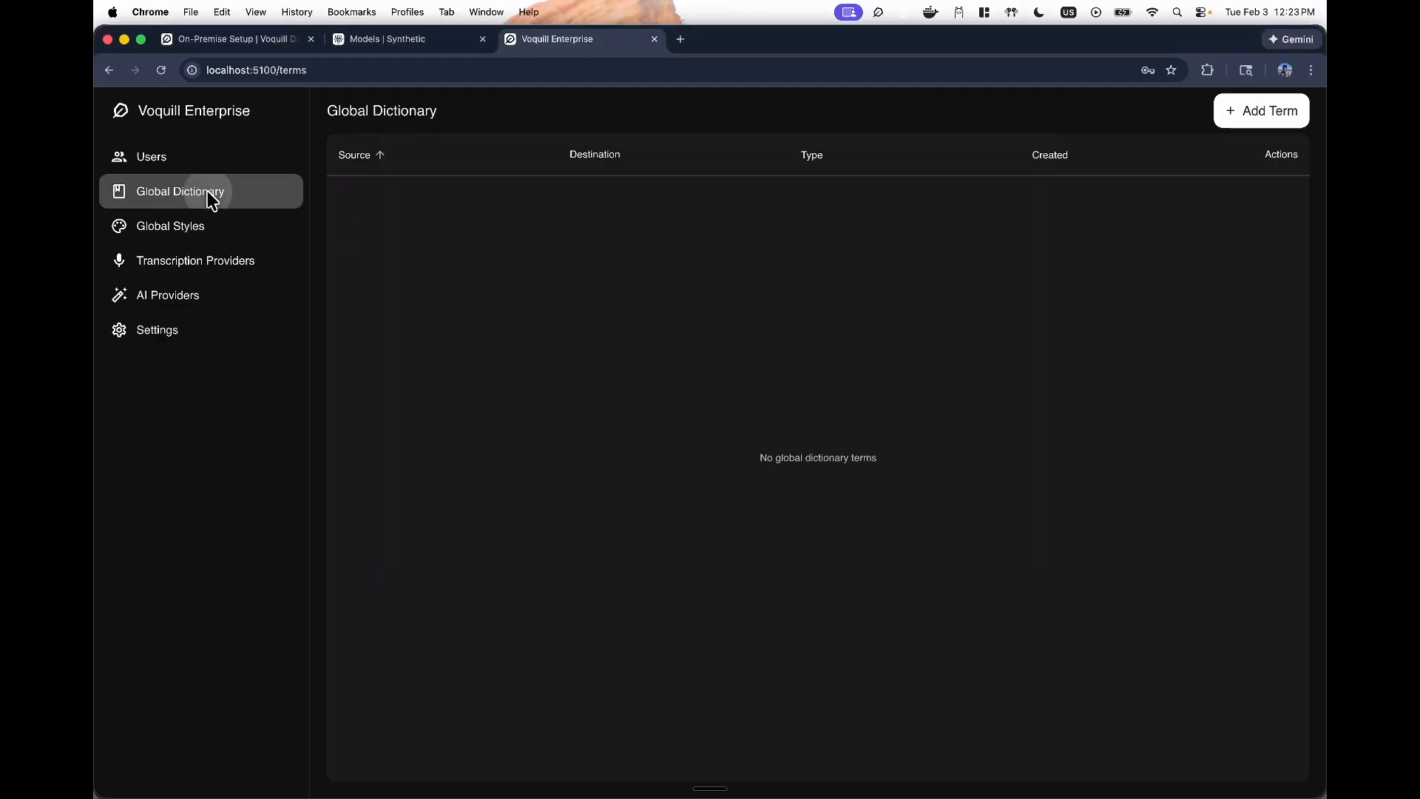
{"action": "left_click", "coordinate": [1267, 111]}
{"action": "left_click", "coordinate": [707, 399]}
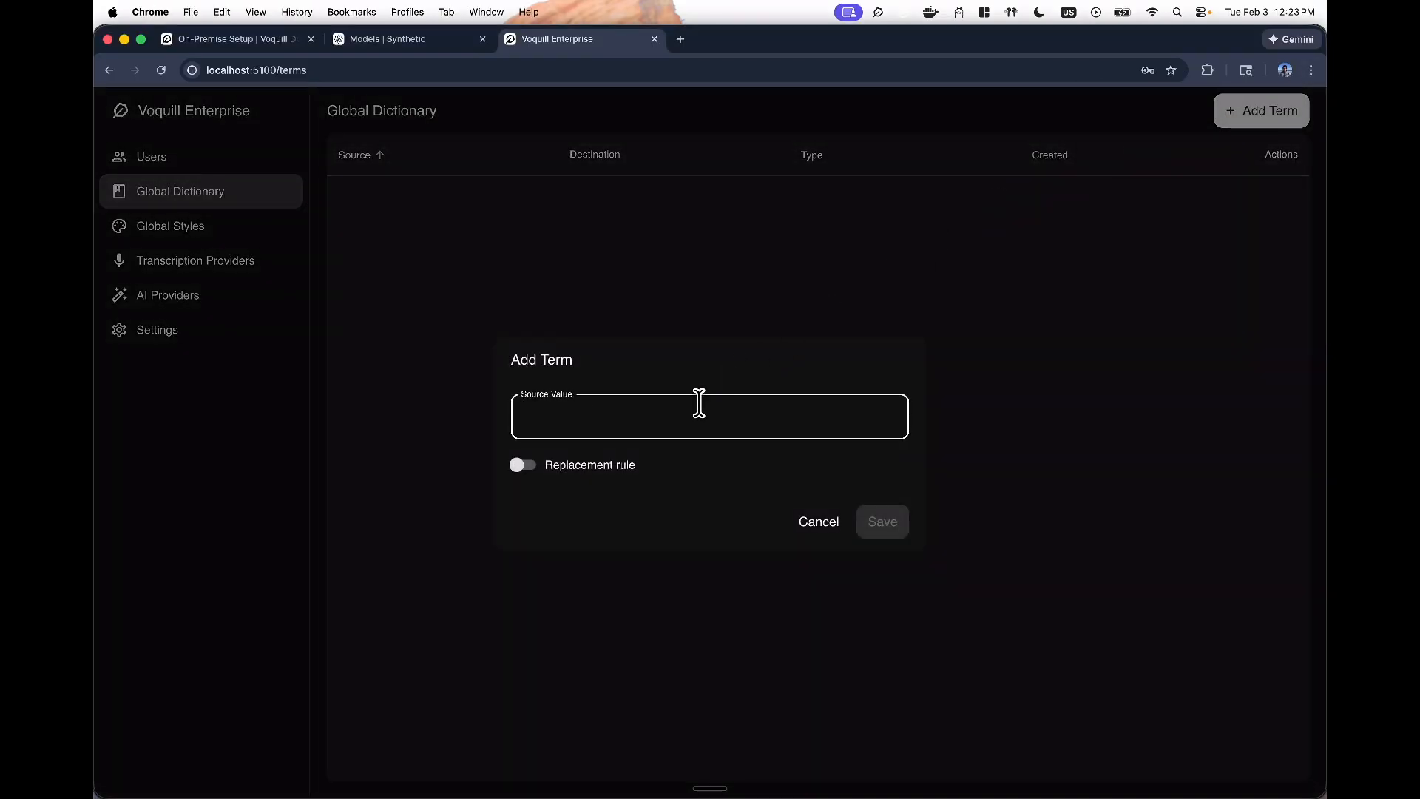
{"action": "type", "text": "Tyro"}
{"action": "left_click", "coordinate": [899, 522]}
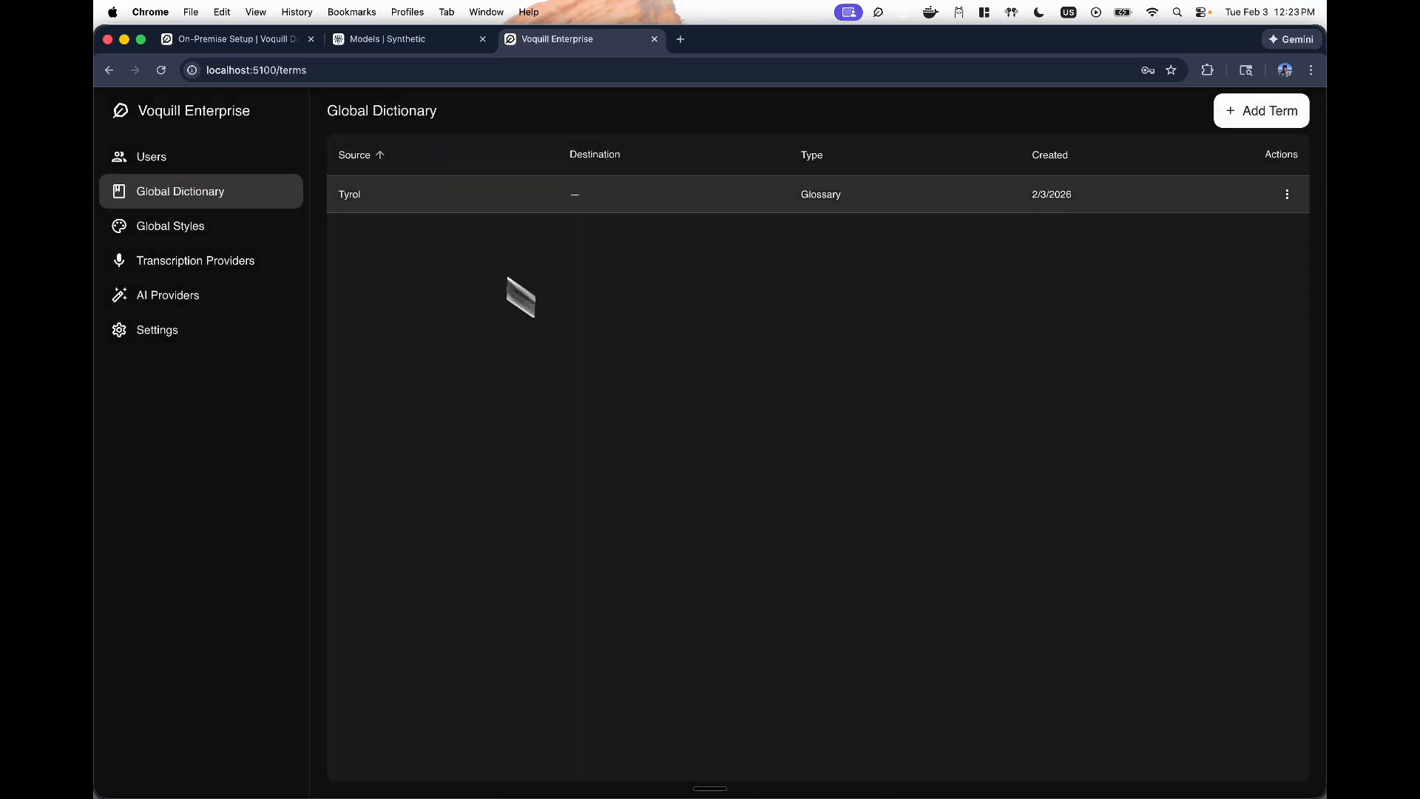
{"action": "left_click", "coordinate": [183, 229]}
{"action": "left_click", "coordinate": [1246, 114]}
- Save global style 'Super businessy' with prompt 'Make me sound really businessy, with lots of big words'
{"action": "left_click", "coordinate": [570, 400]}
{"action": "type", "text": "Super businessy"}
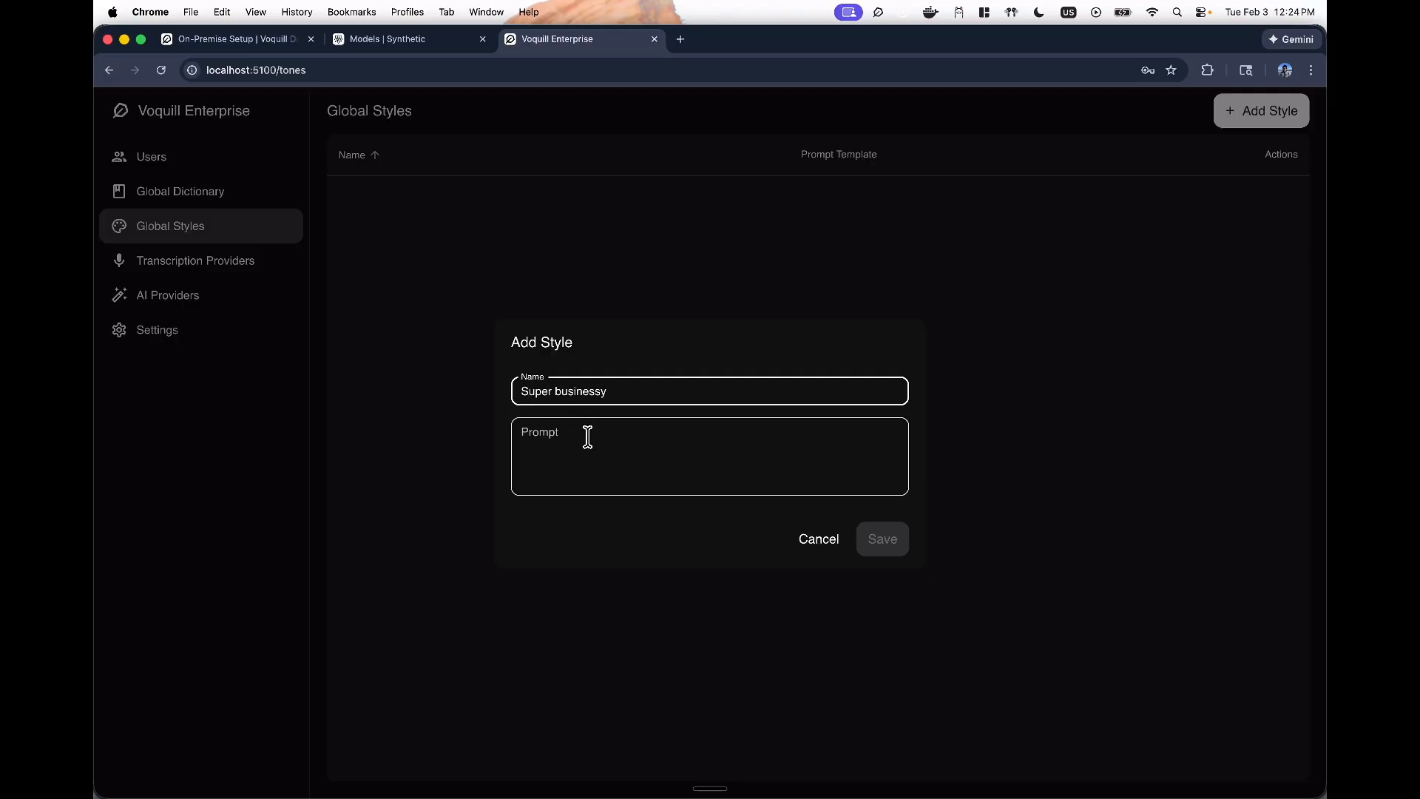
{"action": "left_click", "coordinate": [581, 443]}
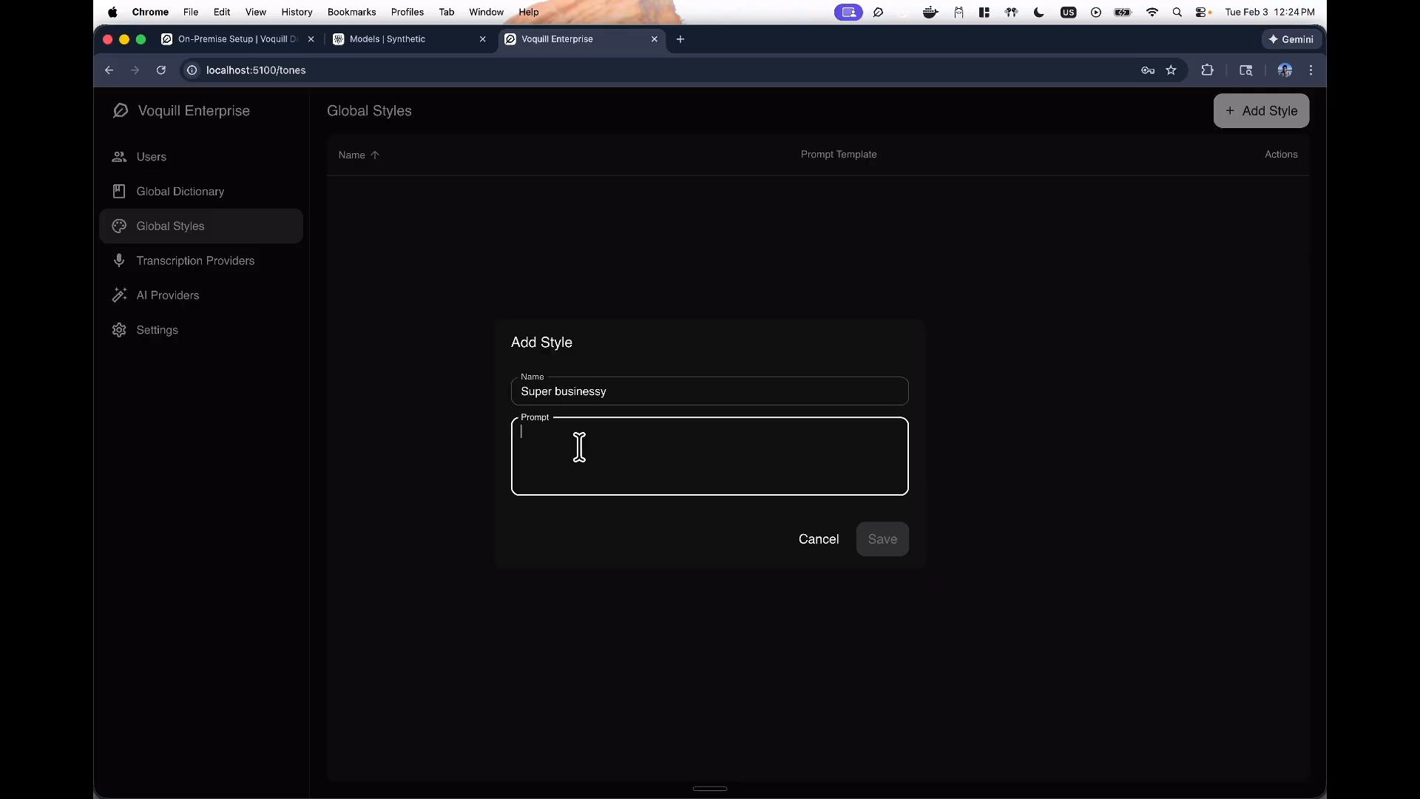
{"action": "type", "text": "Make me sound really b"}
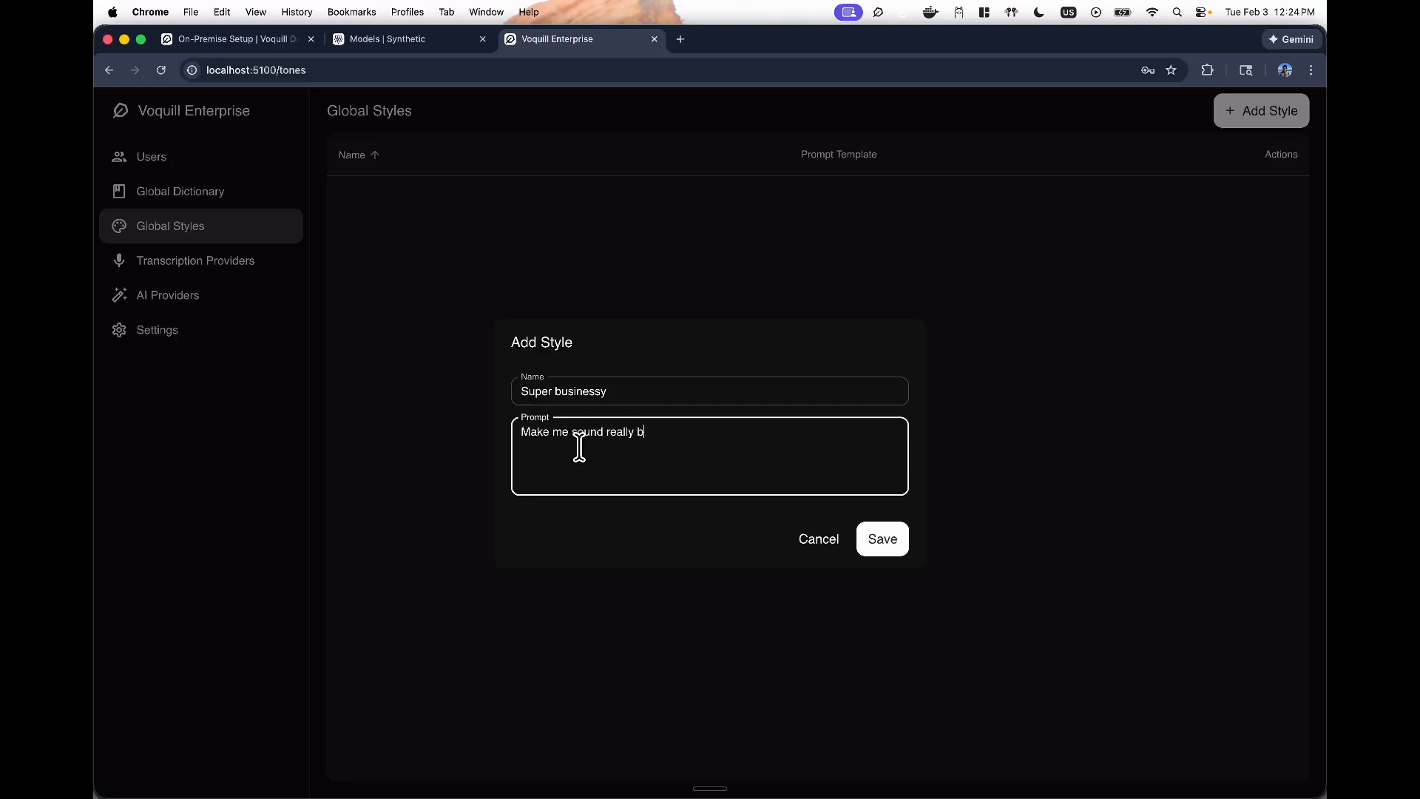
{"action": "type", "text": "usinessy, with lots of big words"}
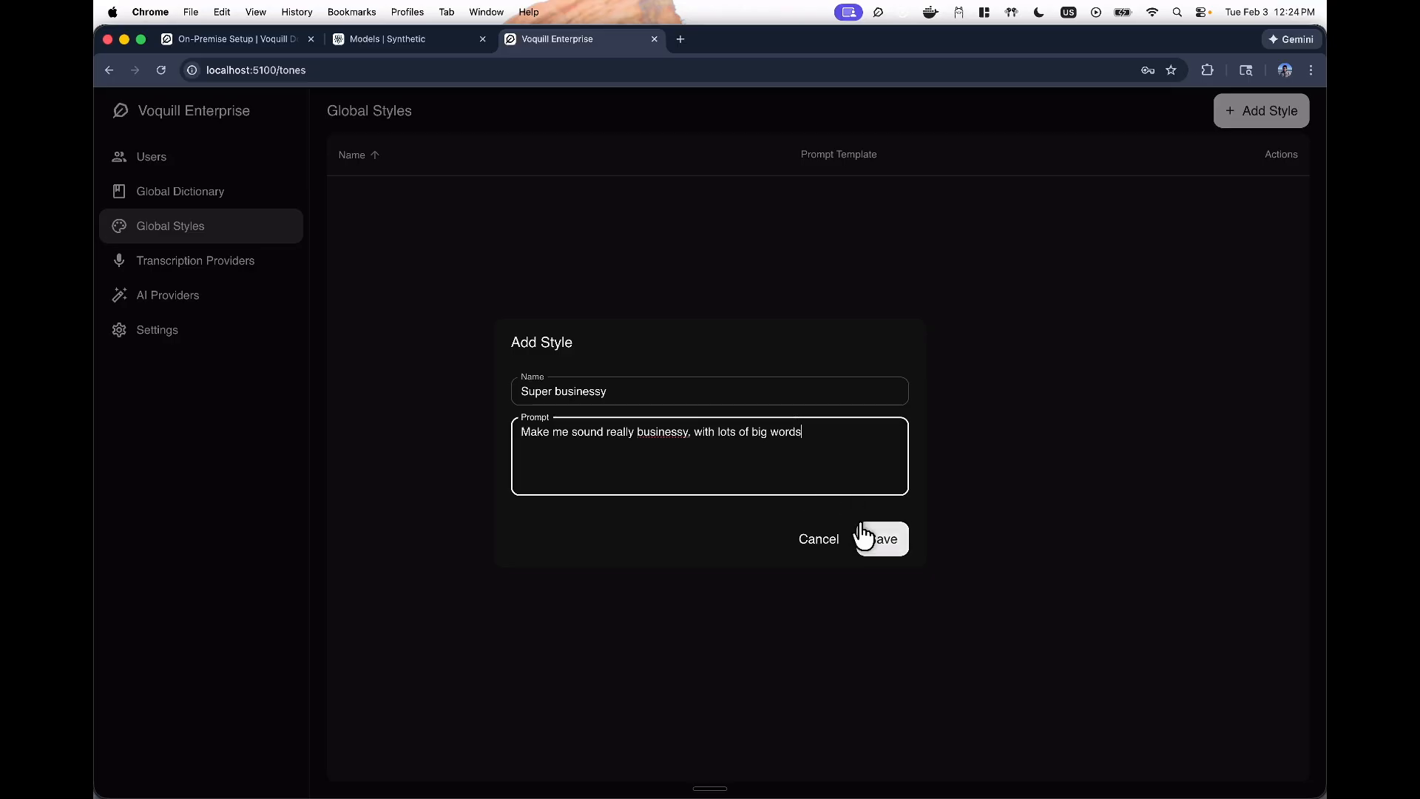
{"action": "left_click", "coordinate": [890, 546]}
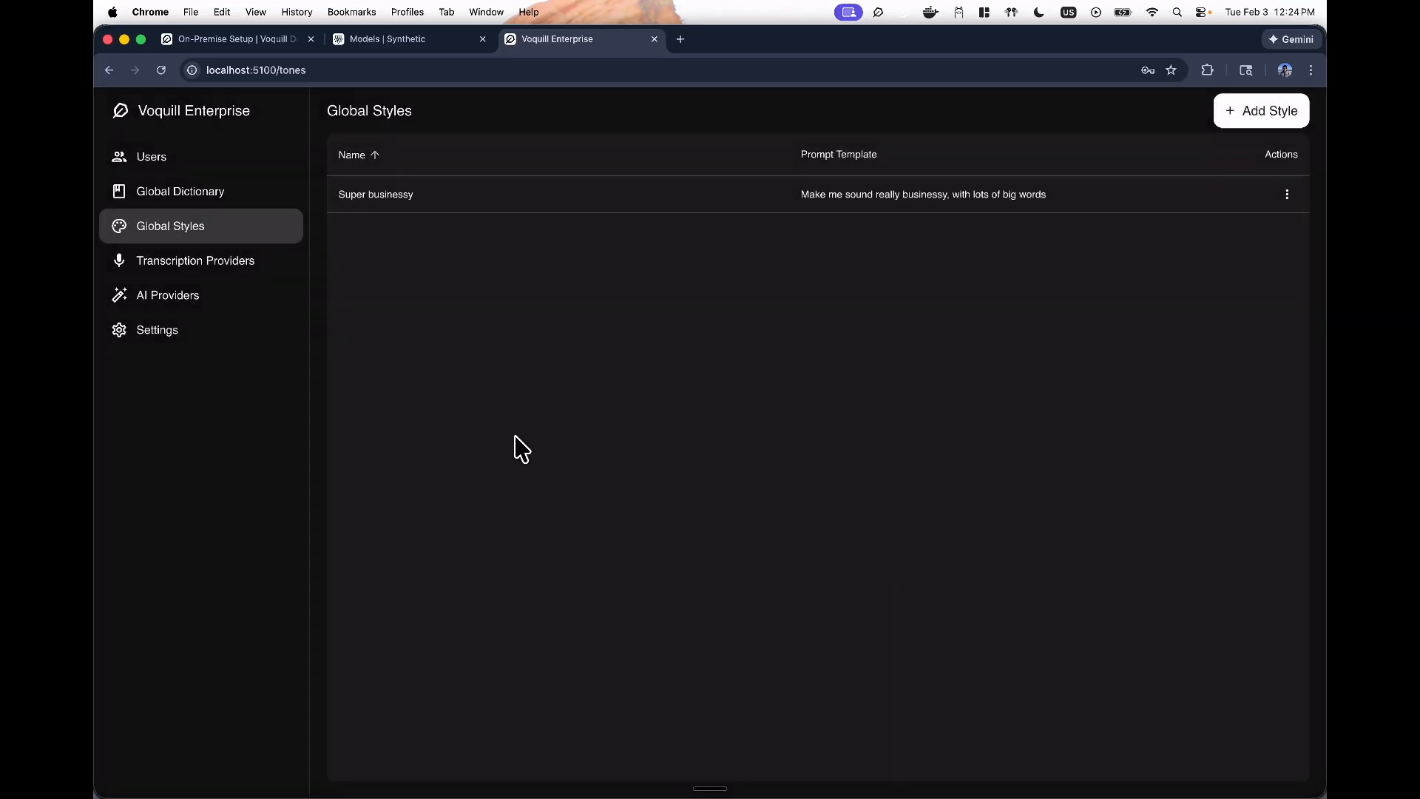
{"action": "key", "text": "super+Tab"}
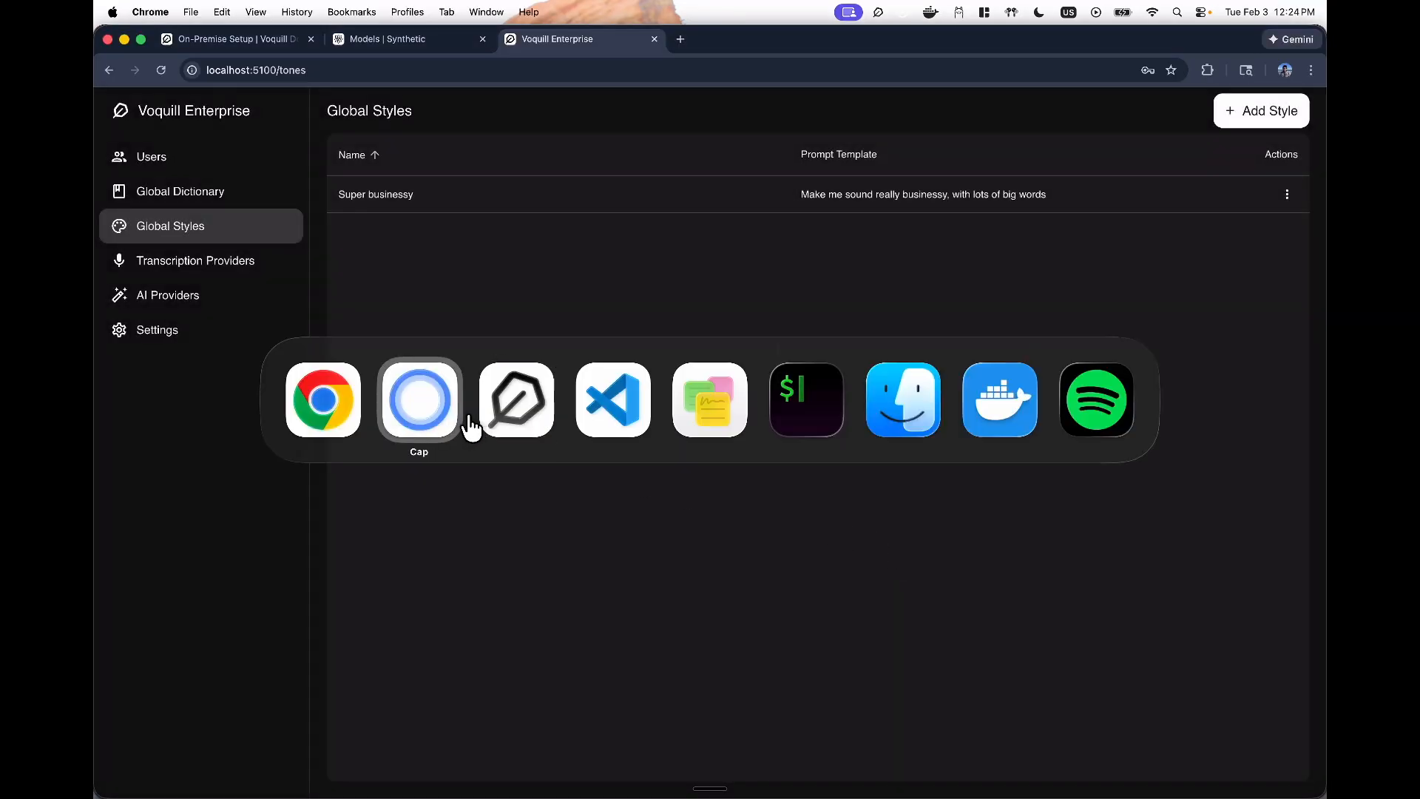
- Check Tyrol in Voquill's dictionary and set the default writing style to Super businessy
{"action": "left_click", "coordinate": [405, 414]}
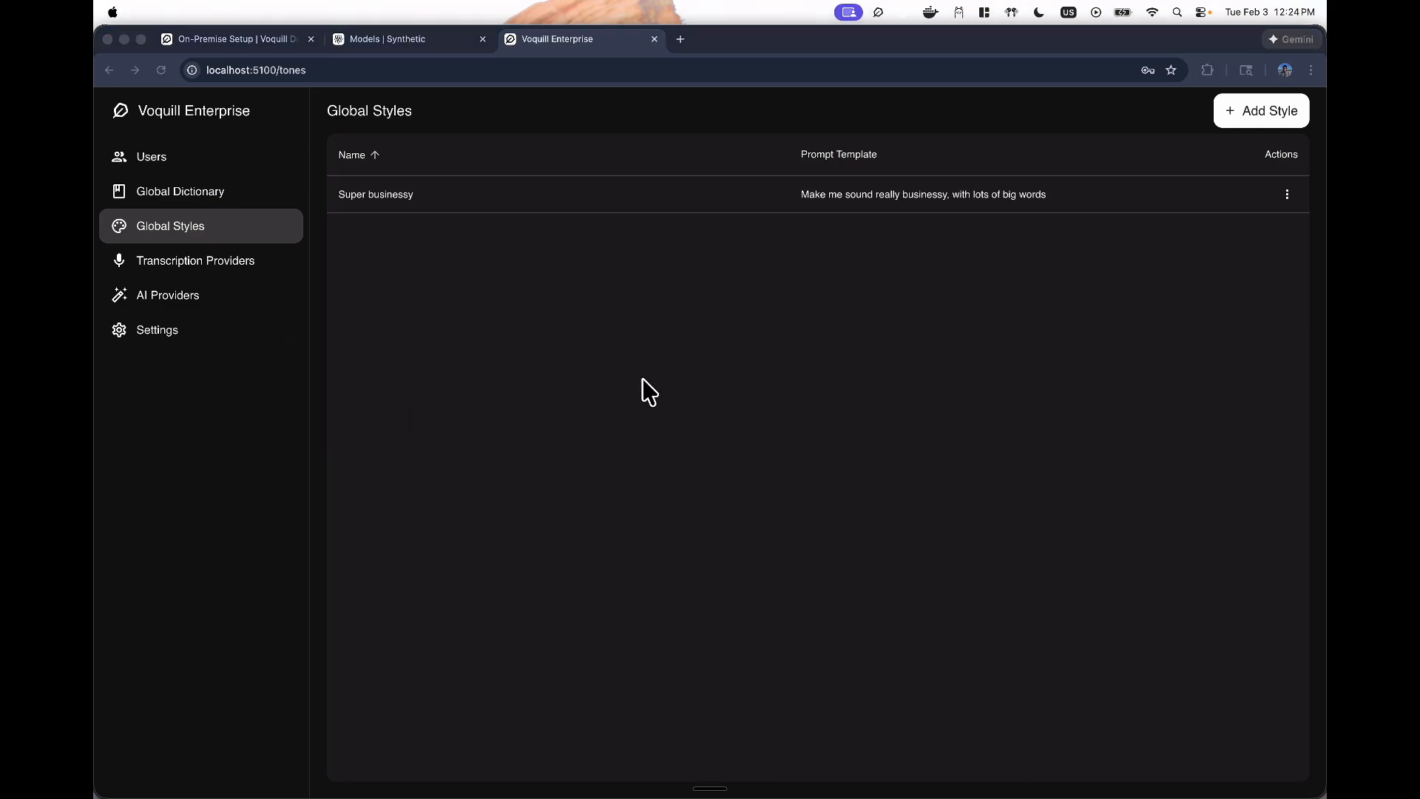
{"action": "key", "text": "super+Tab"}
{"action": "key", "text": "super+Tab"}
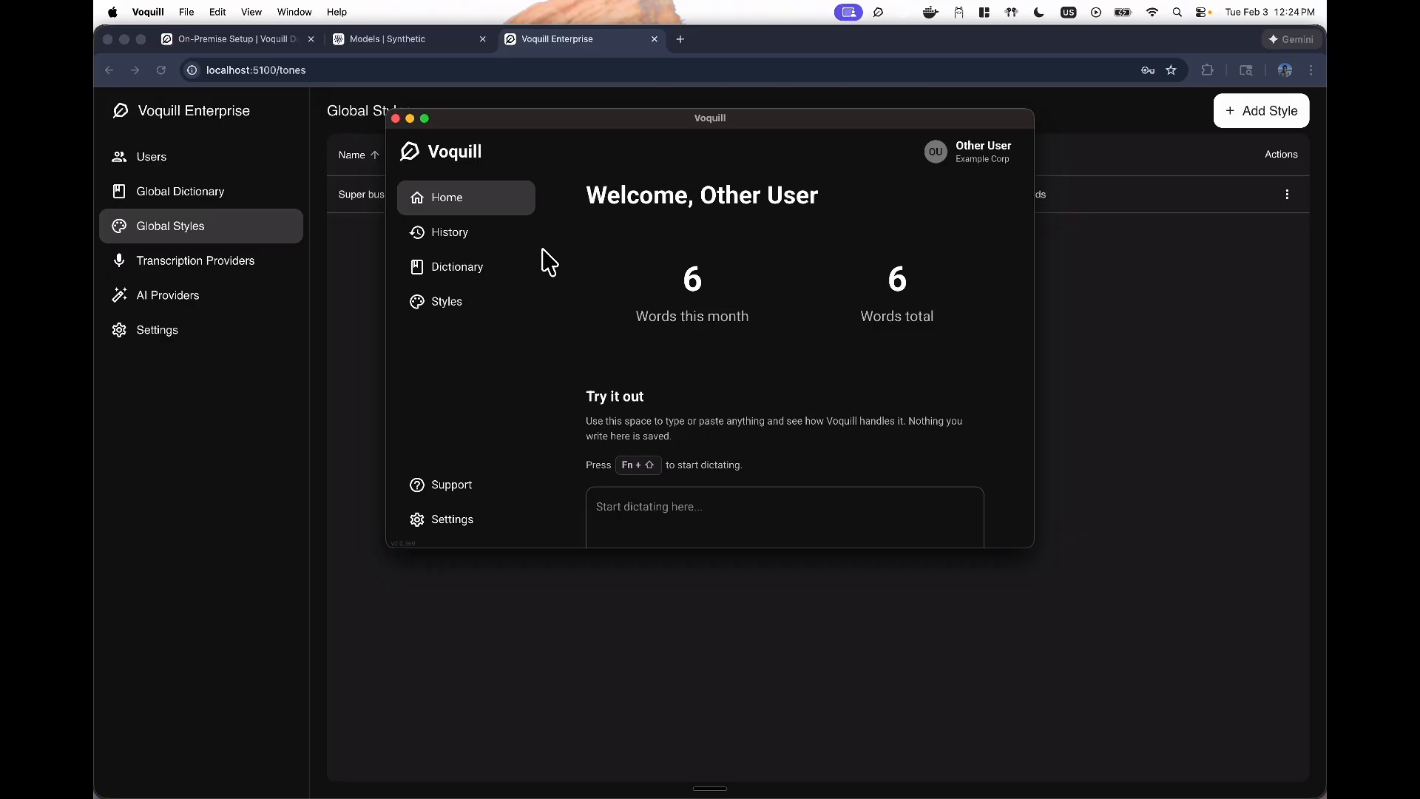
{"action": "left_click", "coordinate": [446, 270]}
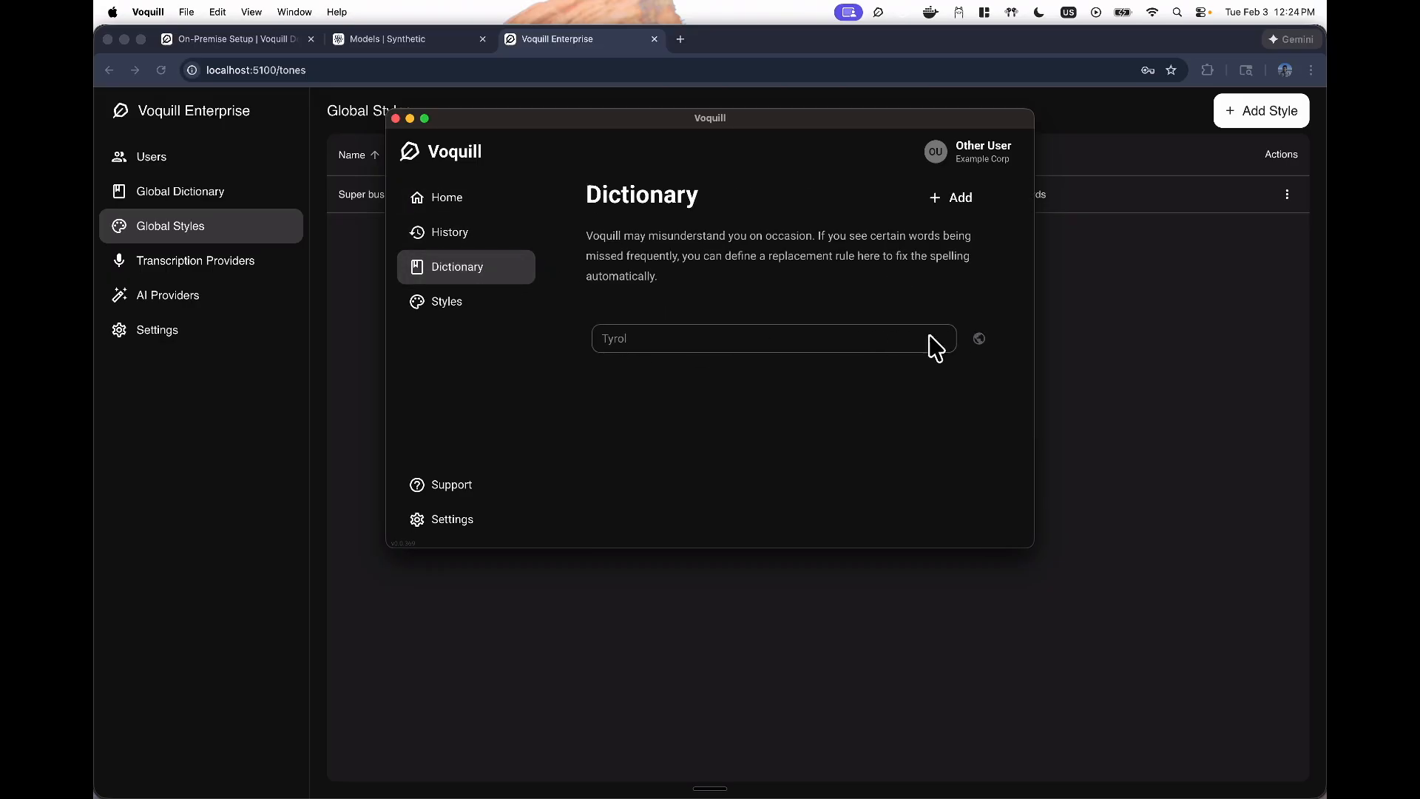
{"action": "mouse_move", "coordinate": [978, 341]}
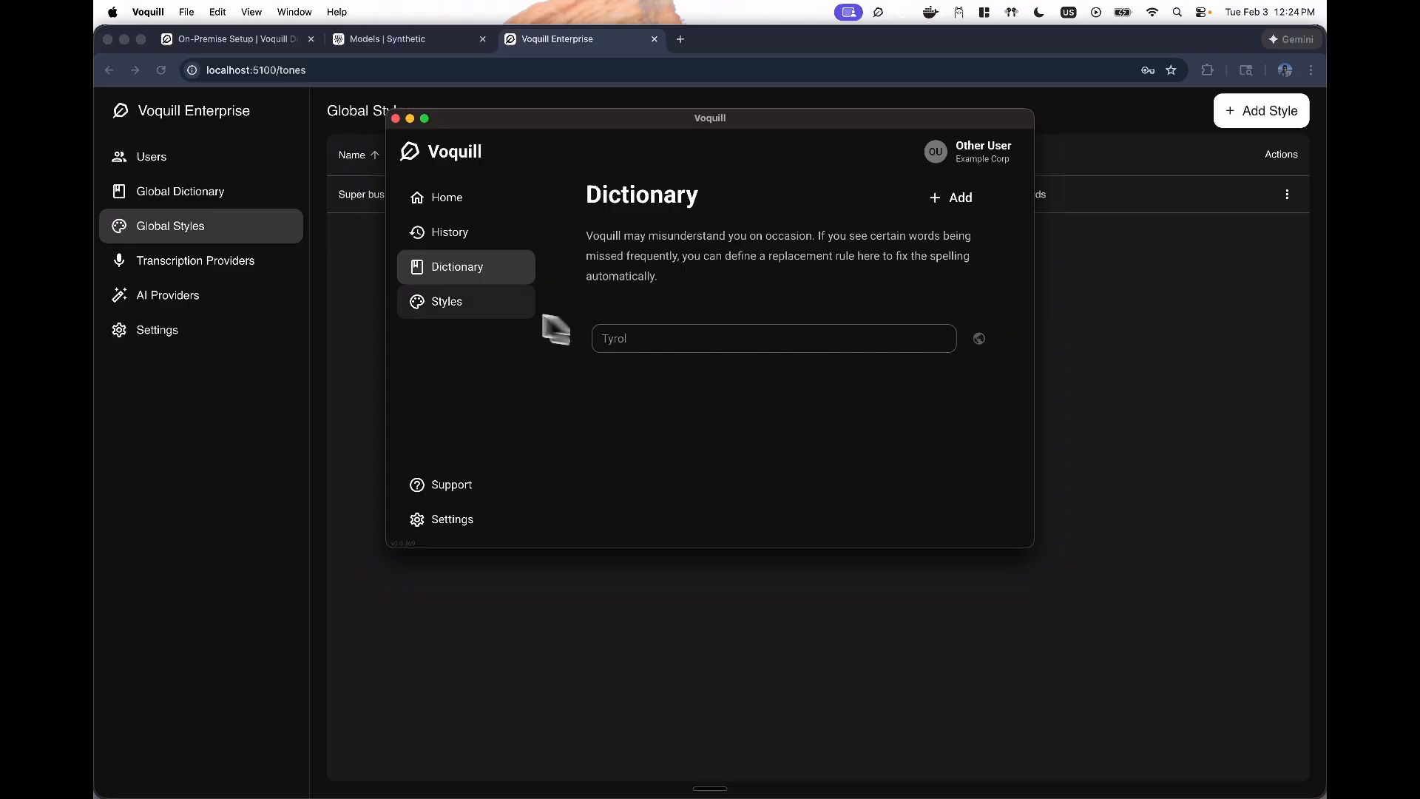
{"action": "left_click", "coordinate": [463, 301]}
{"action": "left_click", "coordinate": [926, 200]}
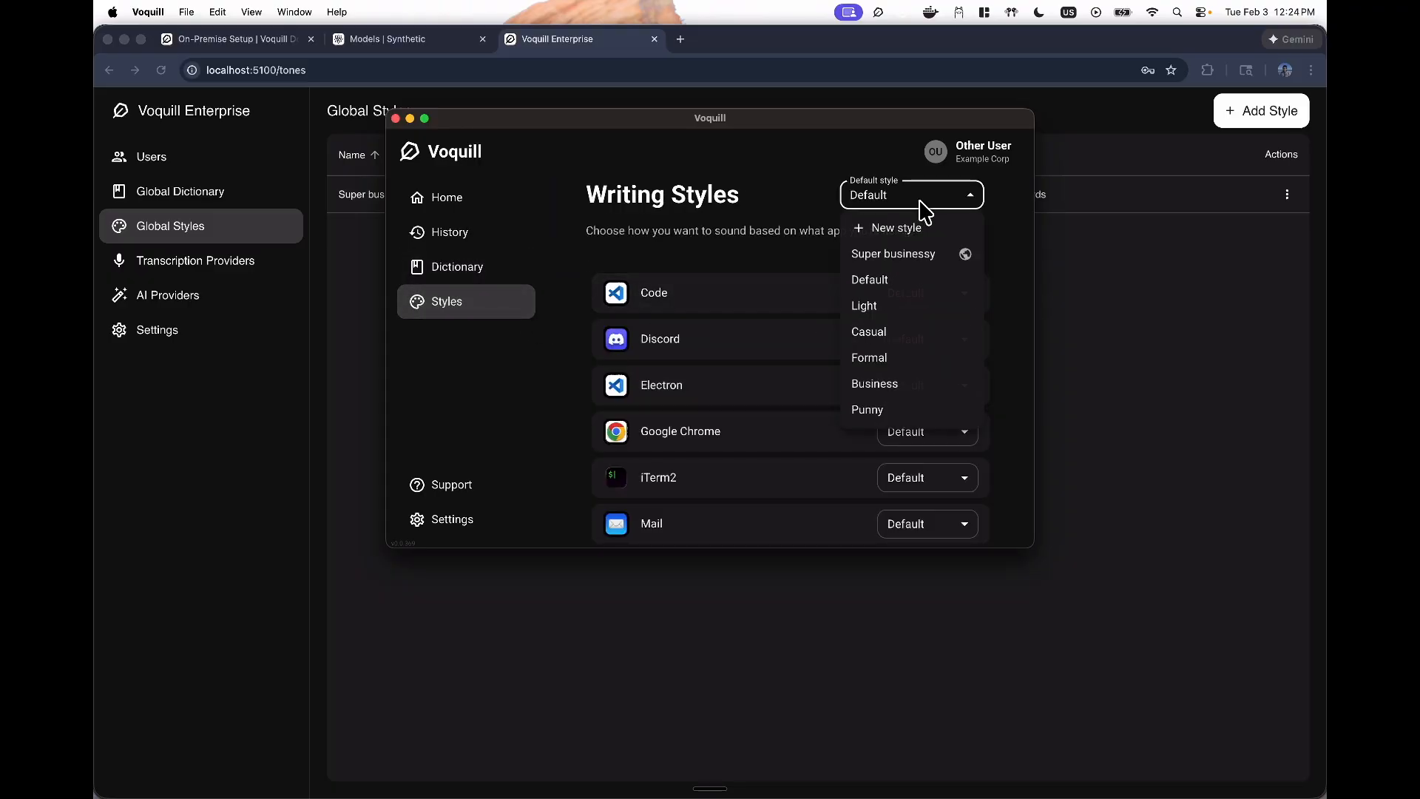
{"action": "left_click", "coordinate": [912, 257]}
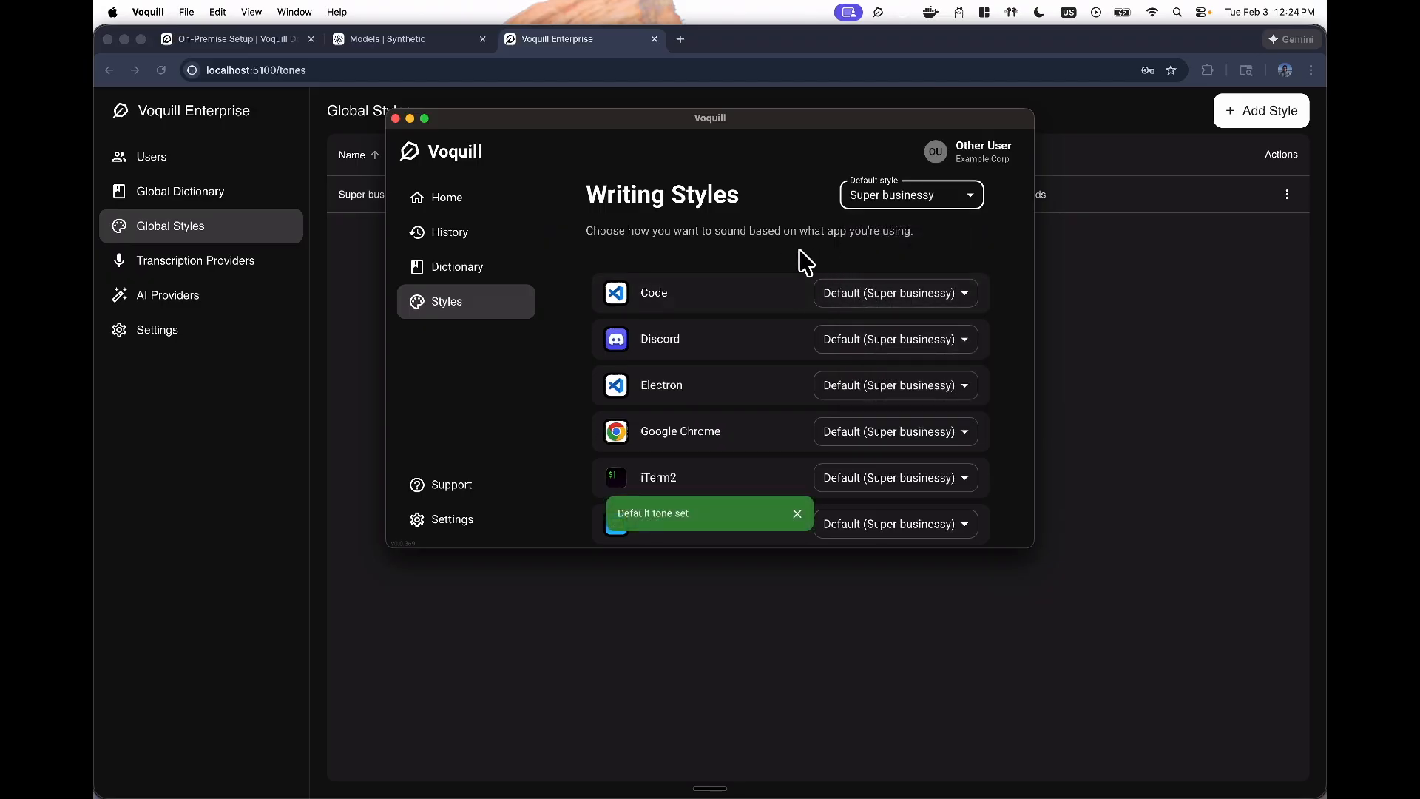
{"action": "left_click", "coordinate": [341, 326]}
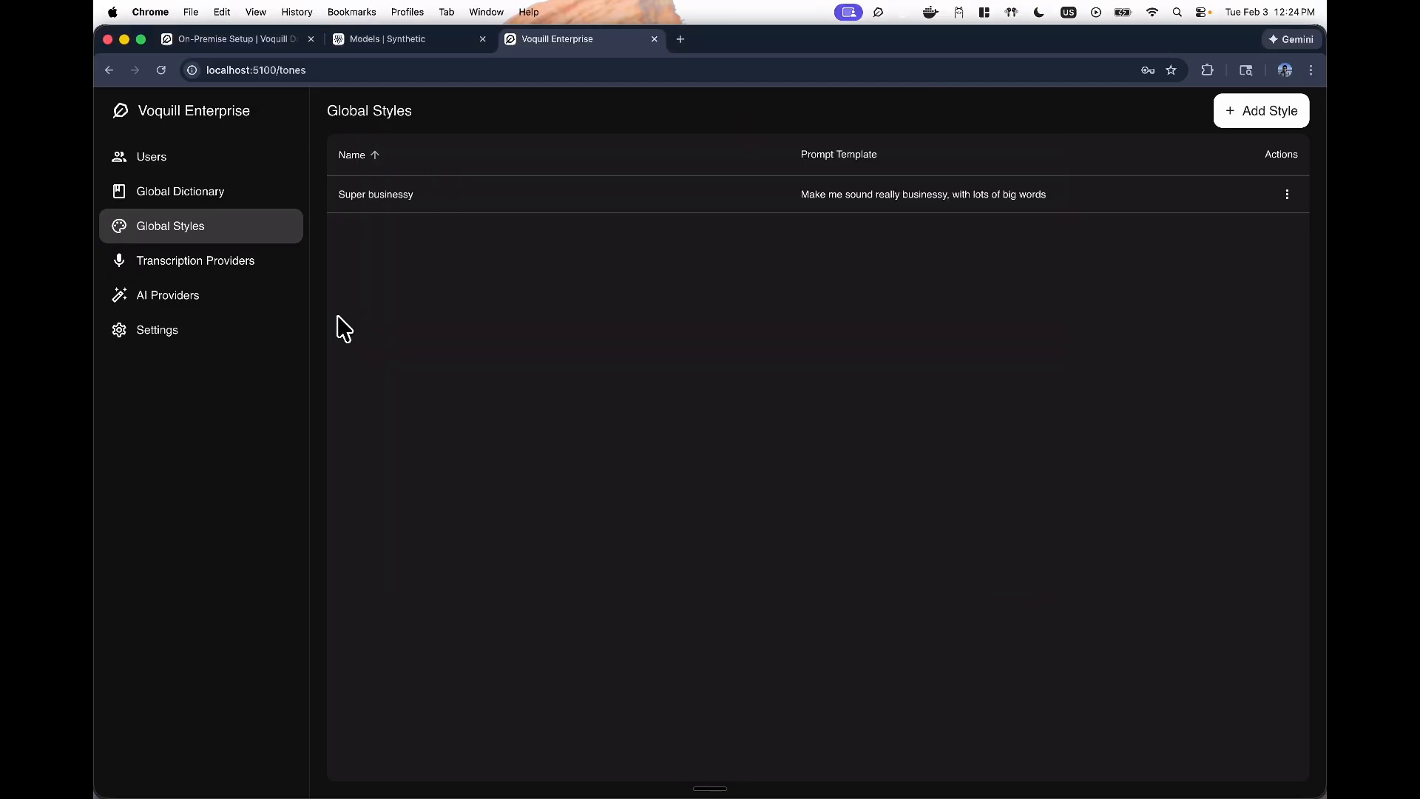
- Set the admin Styling Mode to 'Manually switch using a hotkey'
{"action": "left_click", "coordinate": [185, 331]}
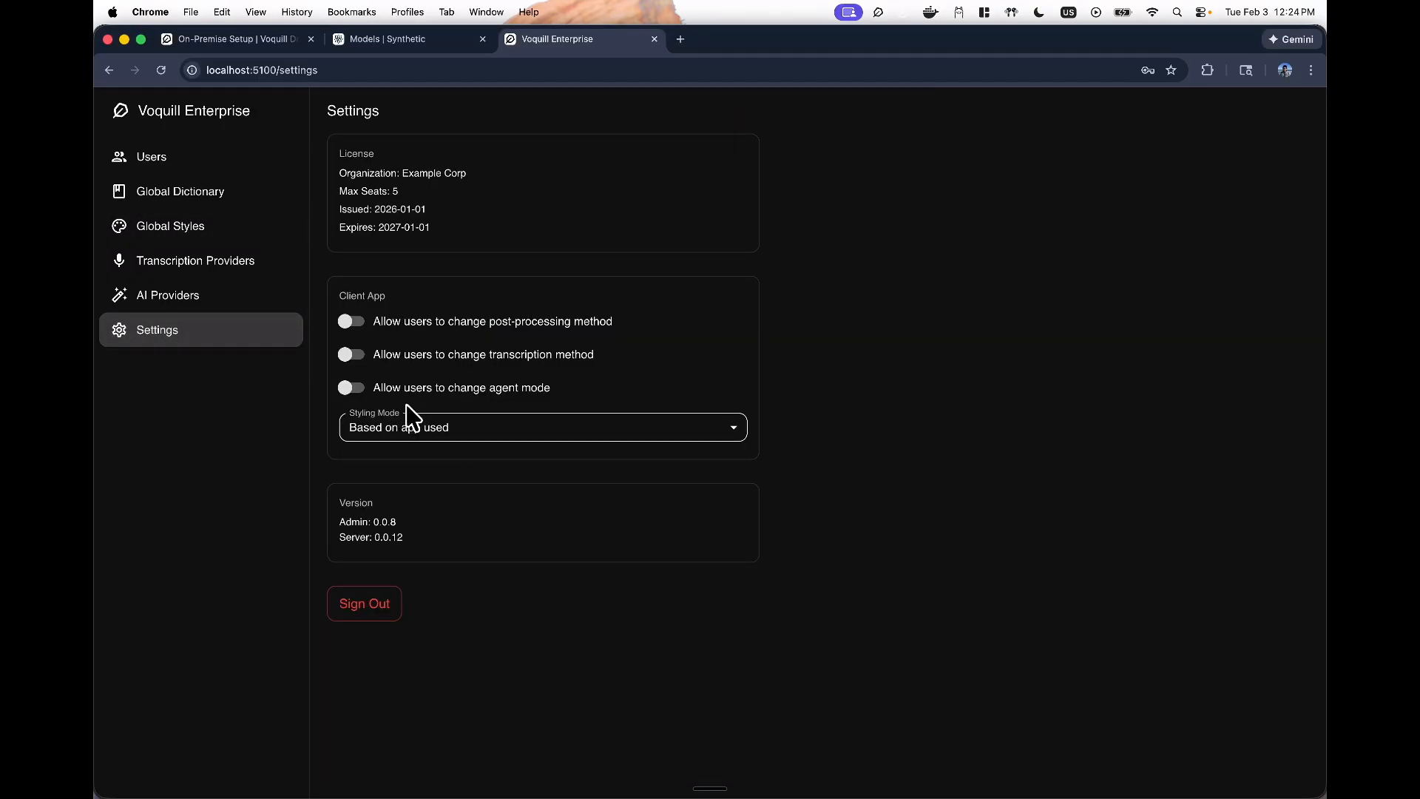
{"action": "left_click", "coordinate": [421, 435]}
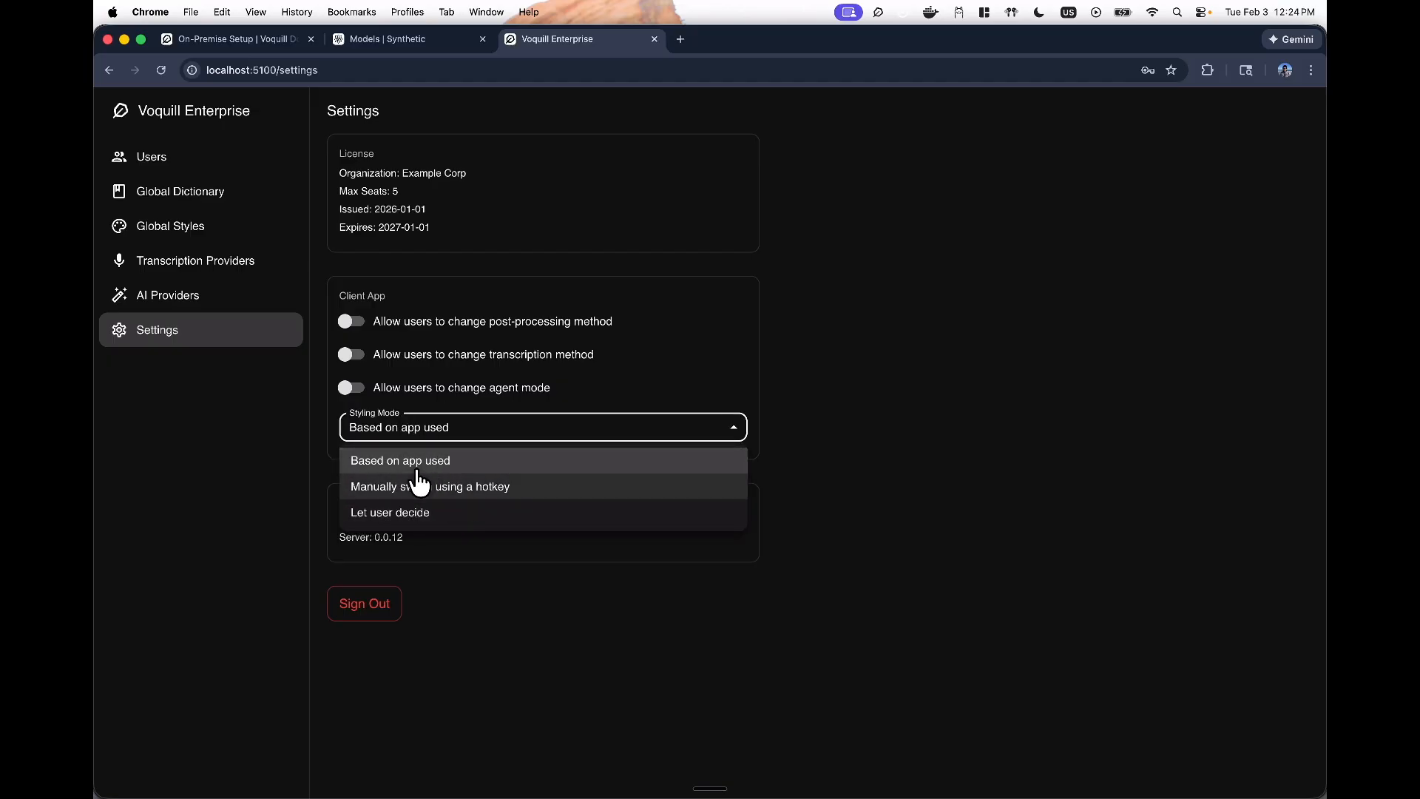
{"action": "left_click", "coordinate": [375, 492]}
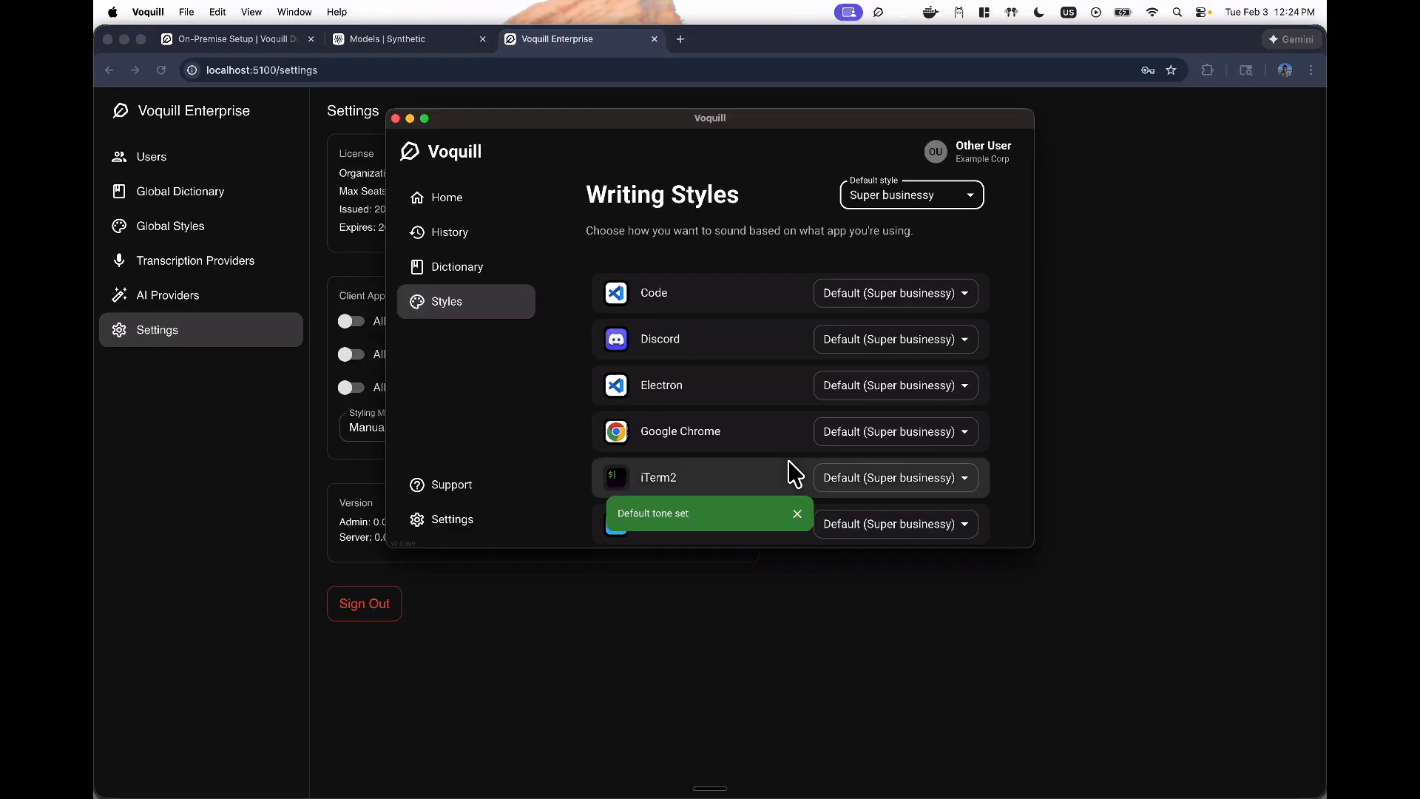
- Reload the Writing Styles page so the new global style shows up
{"action": "left_click", "coordinate": [472, 274]}
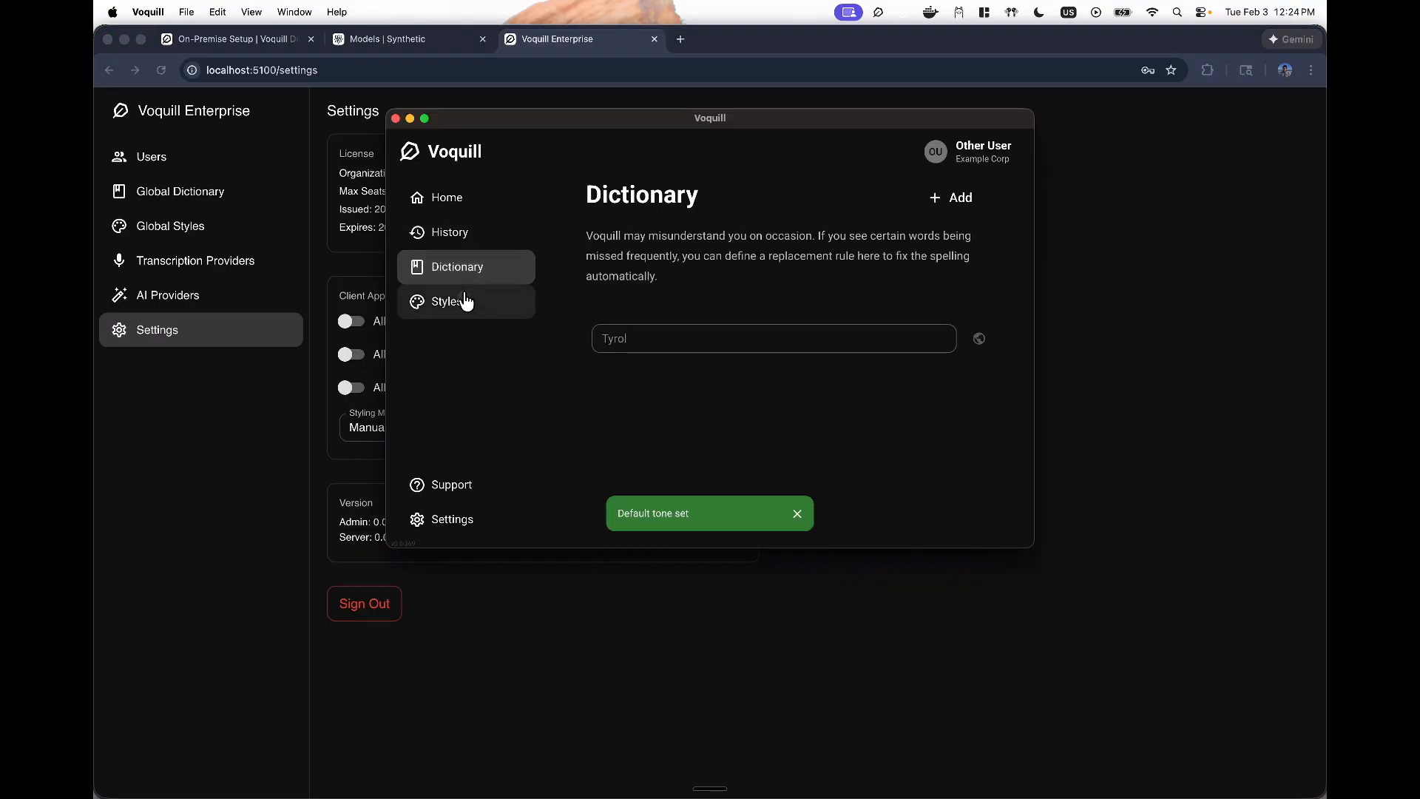
{"action": "left_click", "coordinate": [466, 303]}
{"action": "right_click", "coordinate": [655, 256]}
{"action": "left_click", "coordinate": [670, 280]}
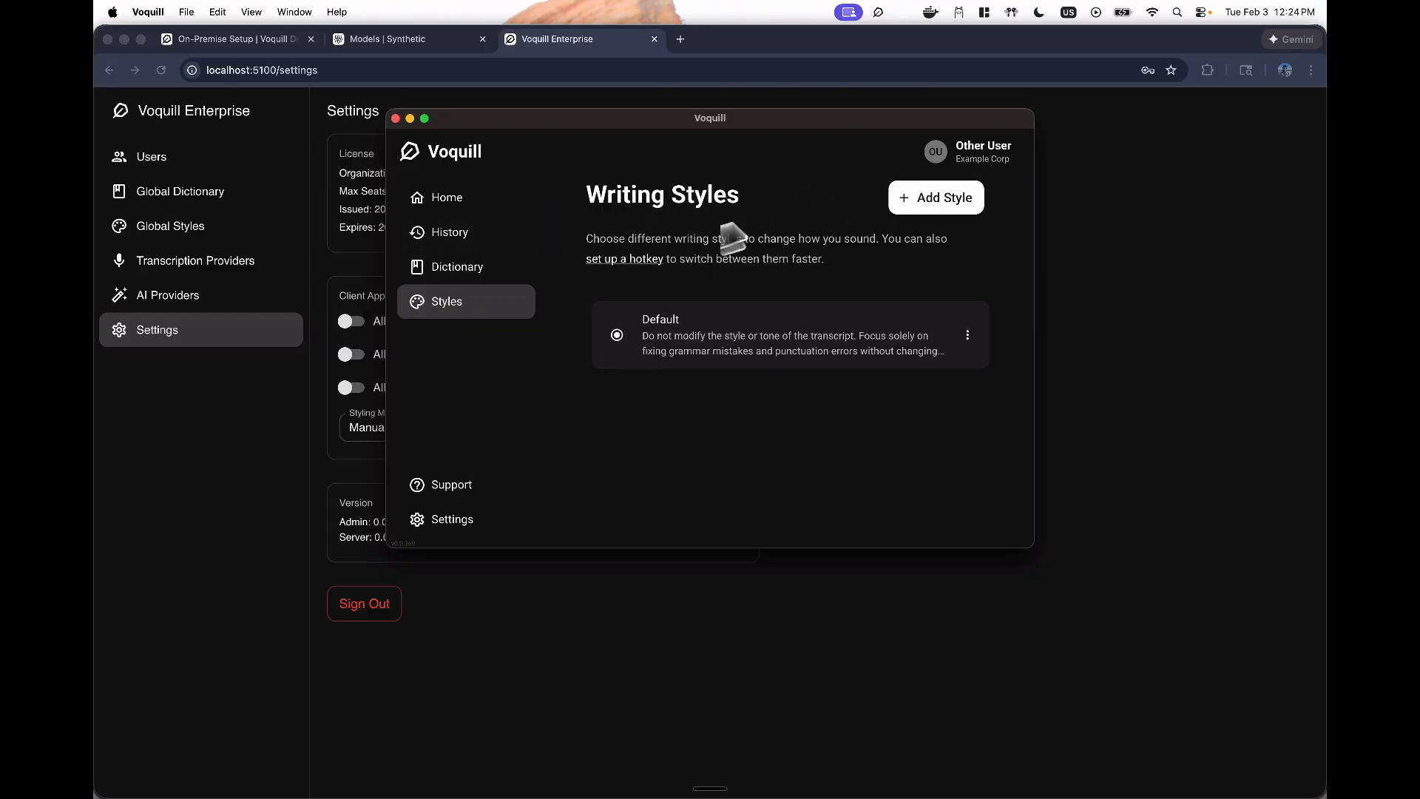
- Add Super businessy to the writing styles, then return to the Home Try it out box
{"action": "left_click", "coordinate": [941, 197]}
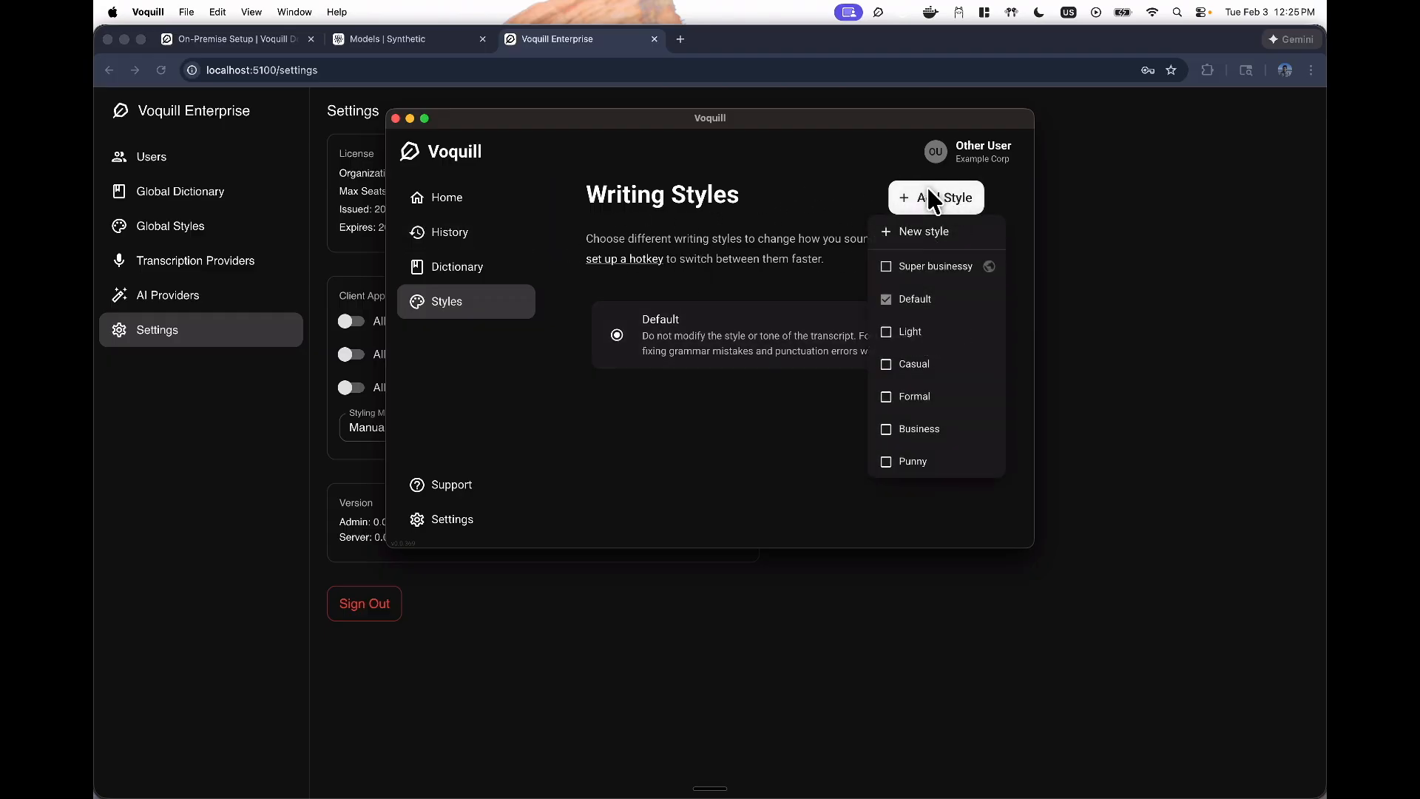
{"action": "left_click", "coordinate": [887, 269]}
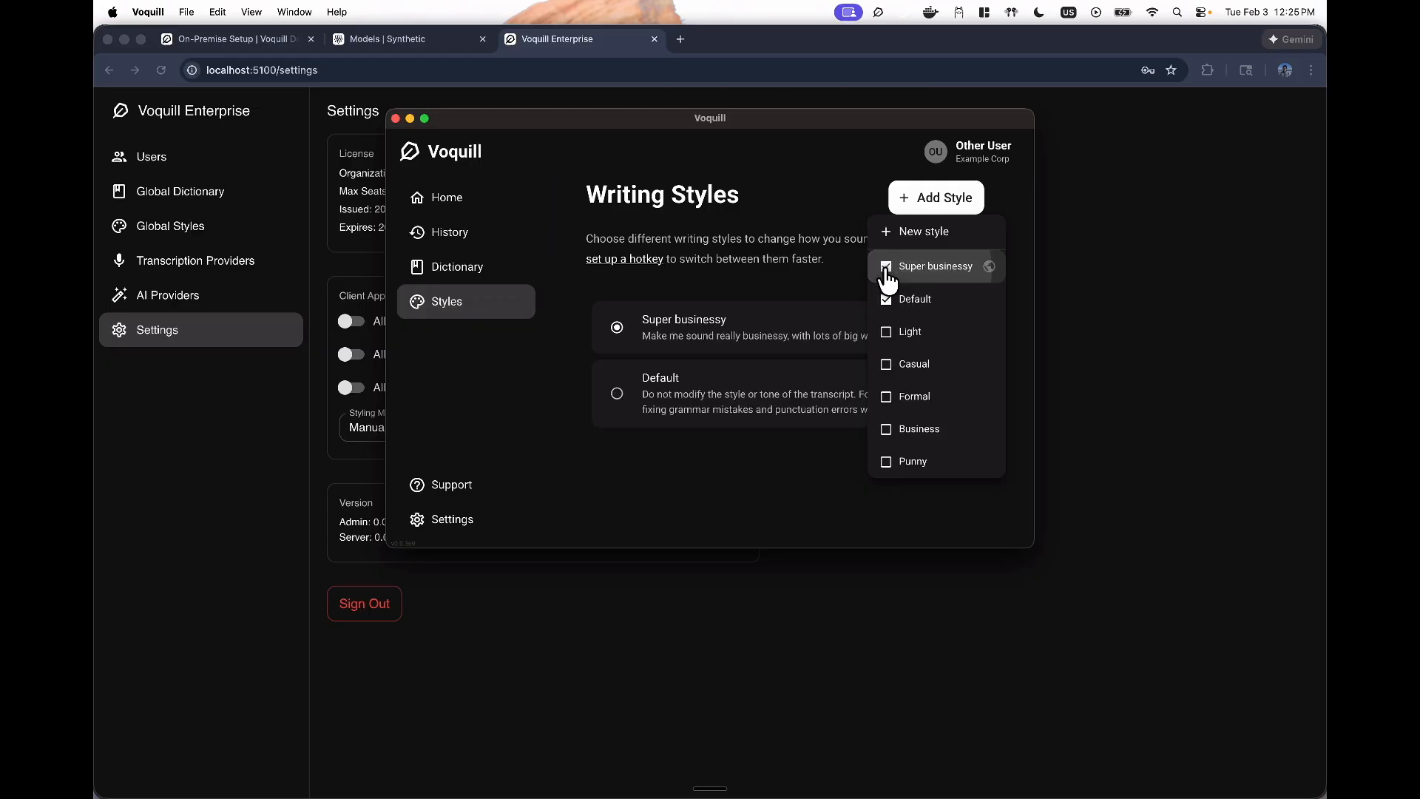
{"action": "left_click", "coordinate": [755, 236]}
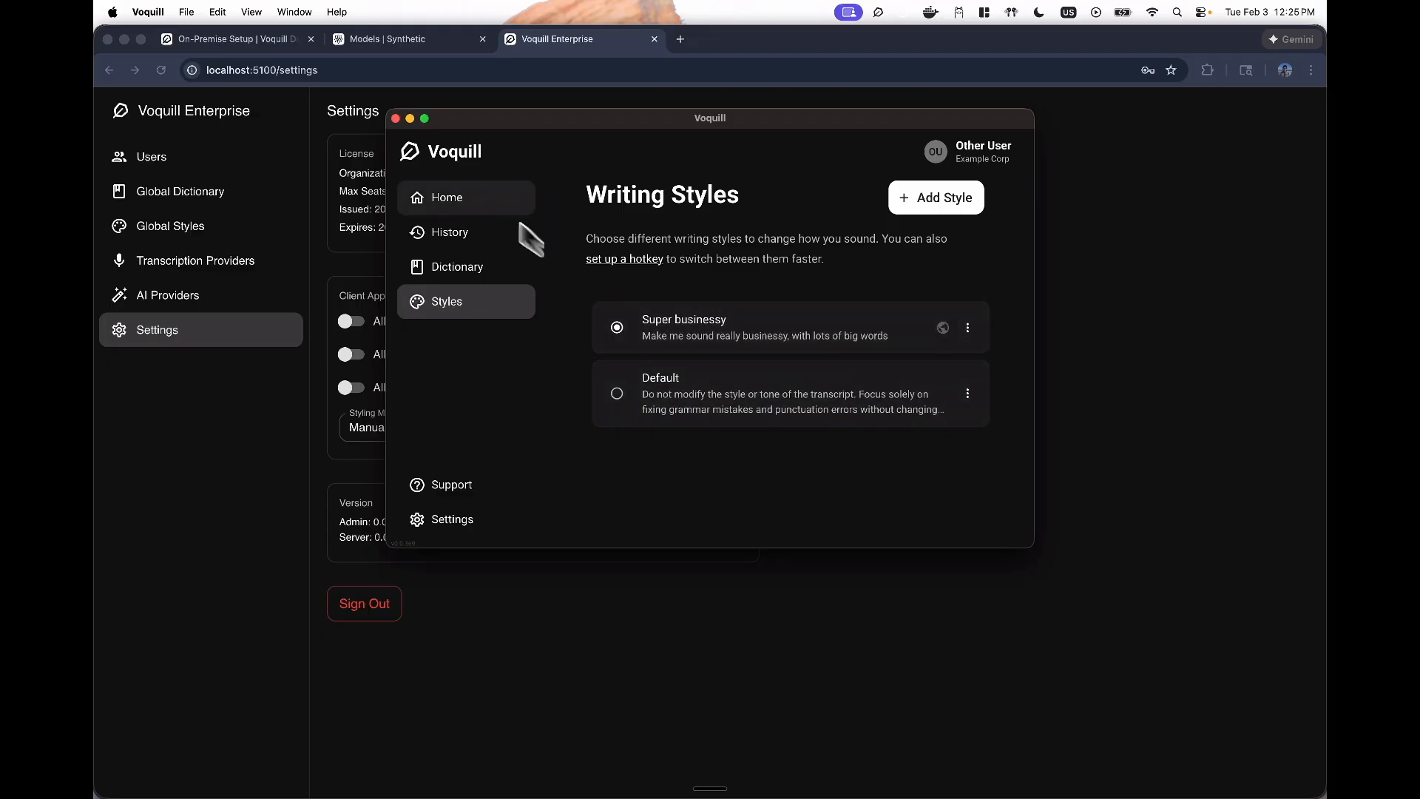
{"action": "left_click", "coordinate": [461, 187]}
{"action": "left_click", "coordinate": [711, 537]}
- Dictate a test message that comes out as a formal letter praising a remarkably synergistic assembly
{"action": "key", "text": "fn+shift"}
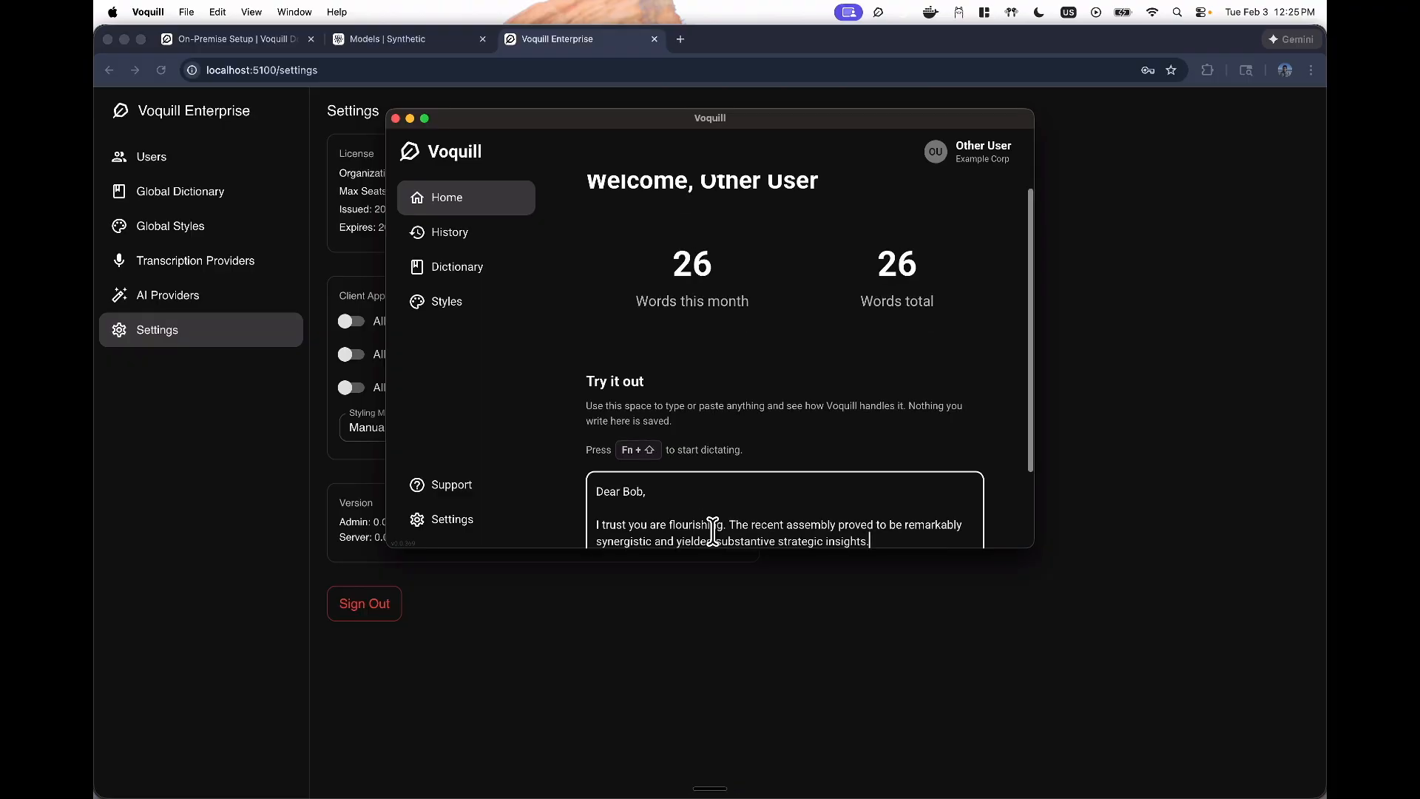
{"action": "scroll", "coordinate": [713, 532], "scroll_direction": "down", "scroll_amount": 1}
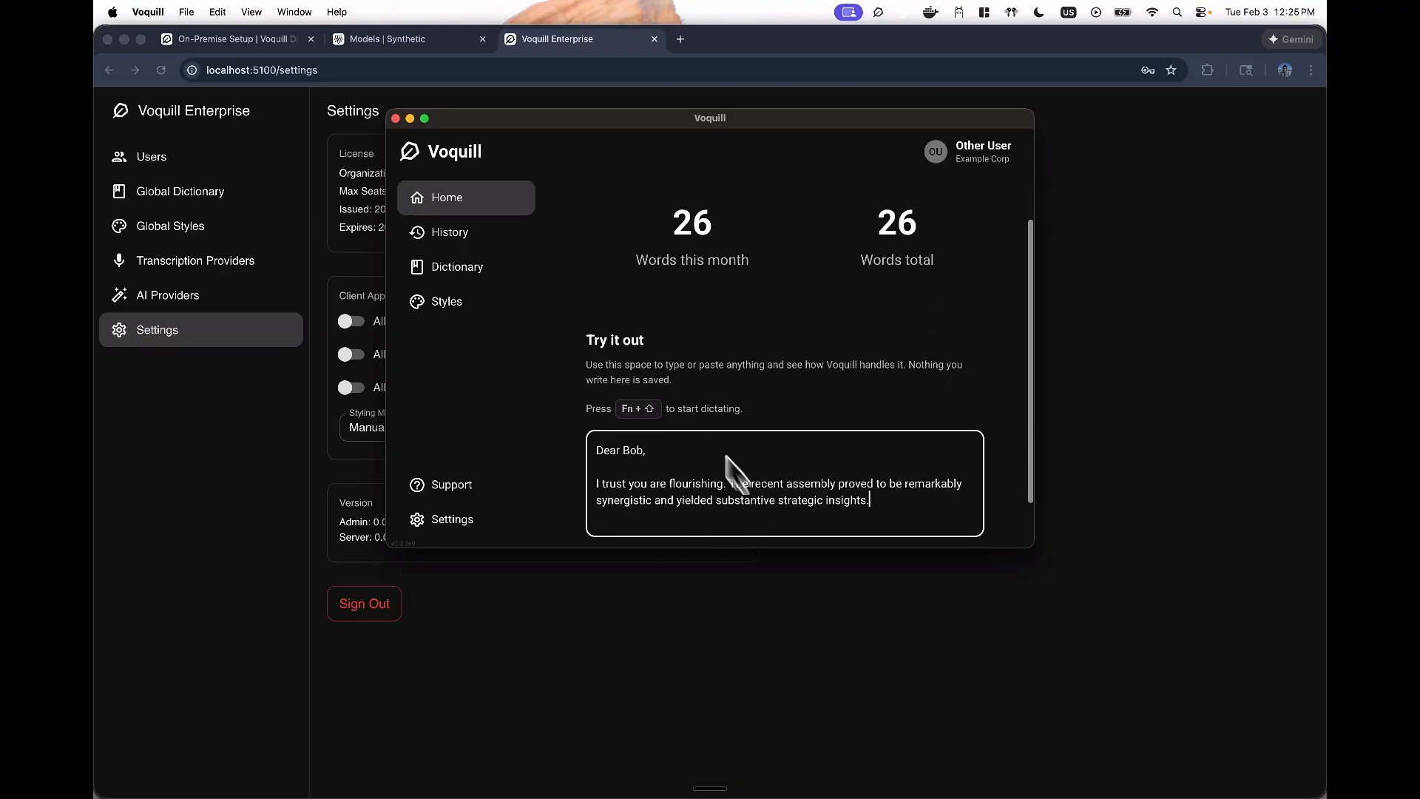